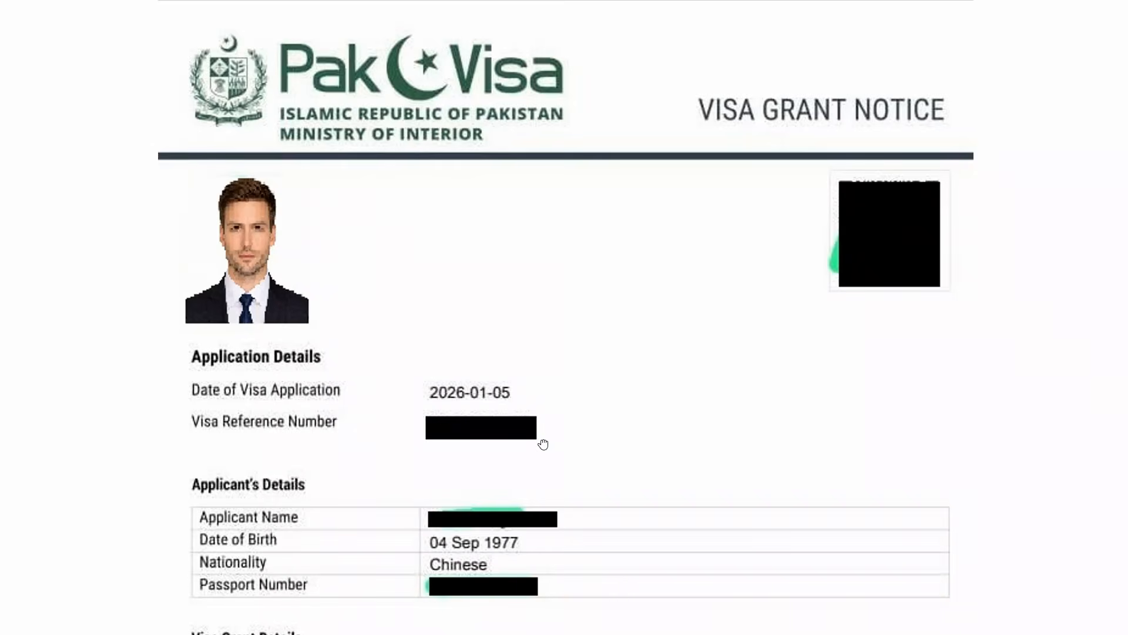
- Scroll the visa grant notice down to the Visa Grant Details table showing the Extension application type
scroll(494, 448, down, 3)
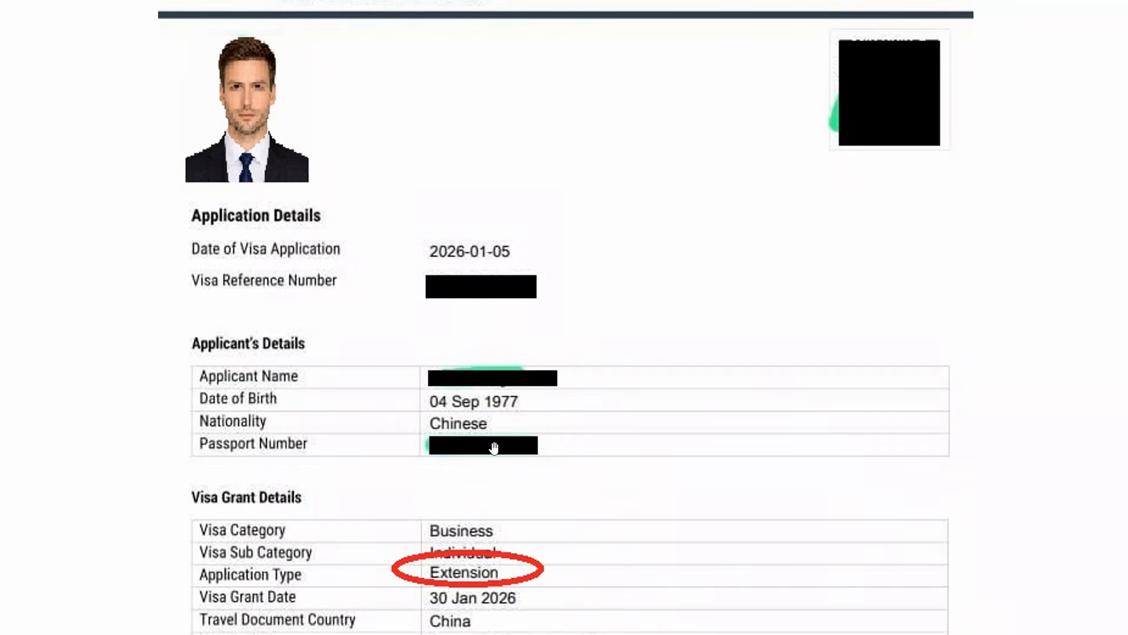
scroll(493, 450, down, 3)
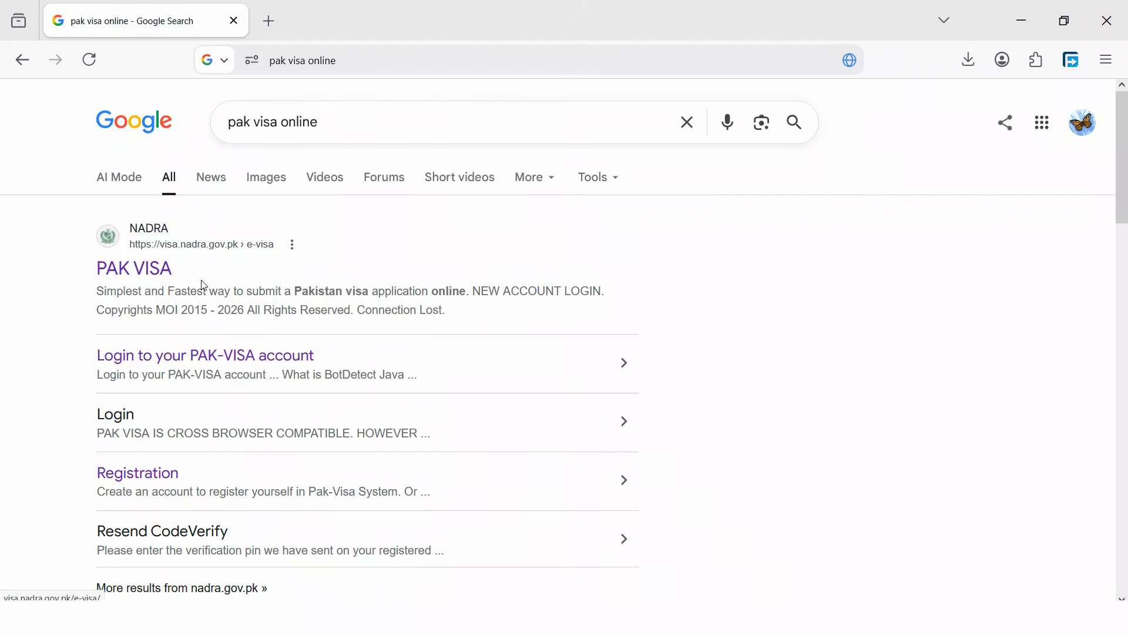
- Go from the Google results to the official PAK VISA site's login page
click(165, 273)
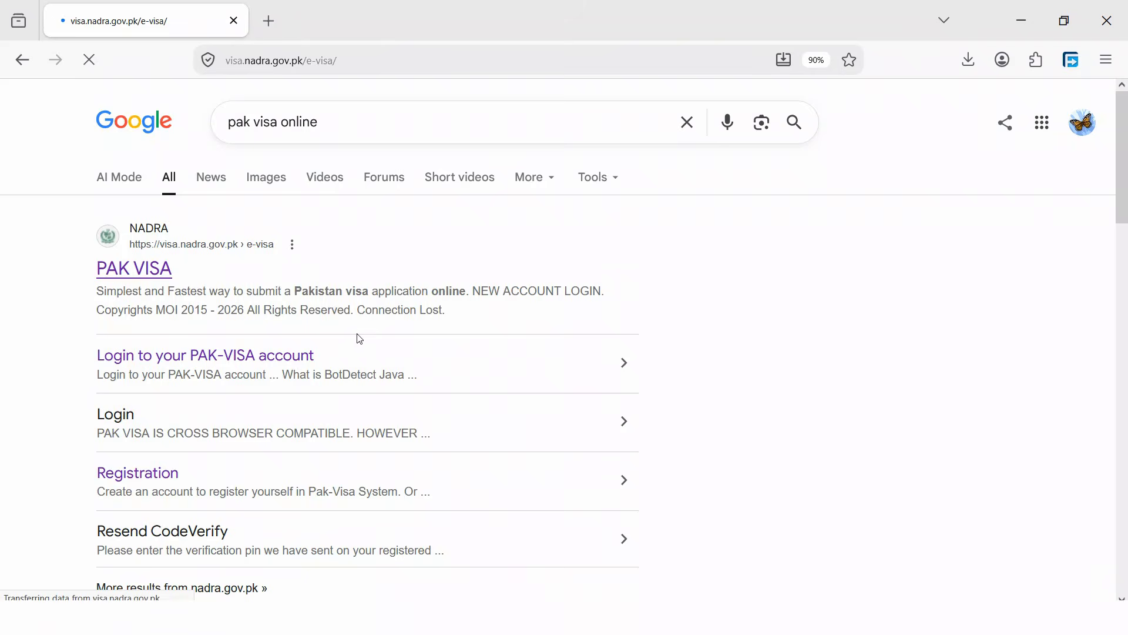
scroll(442, 383, down, 2)
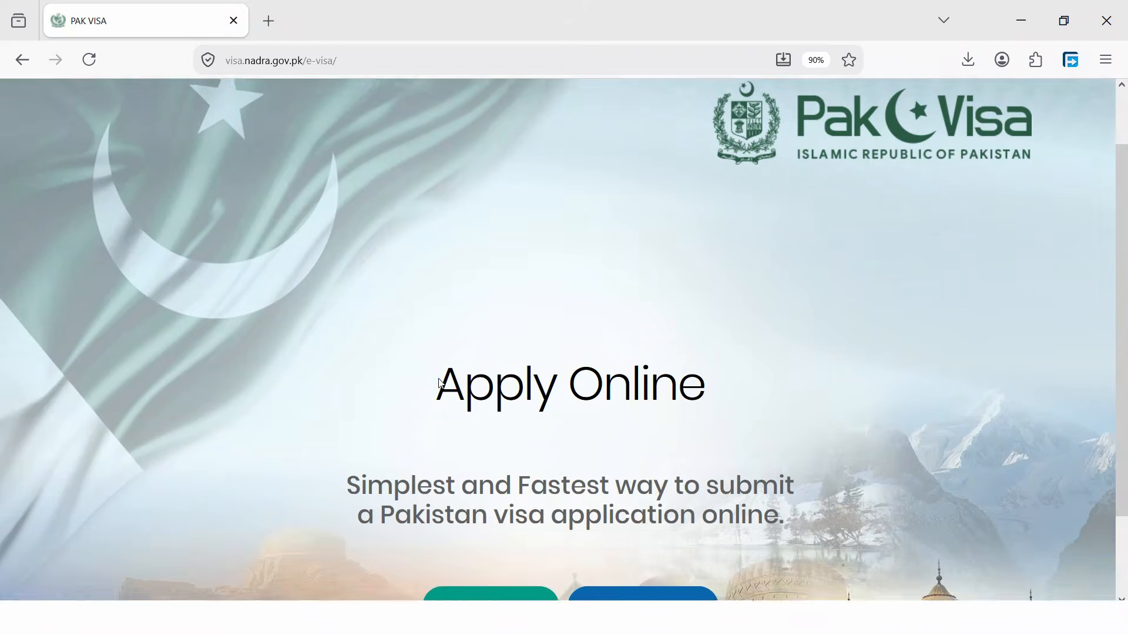
scroll(441, 383, down, 3)
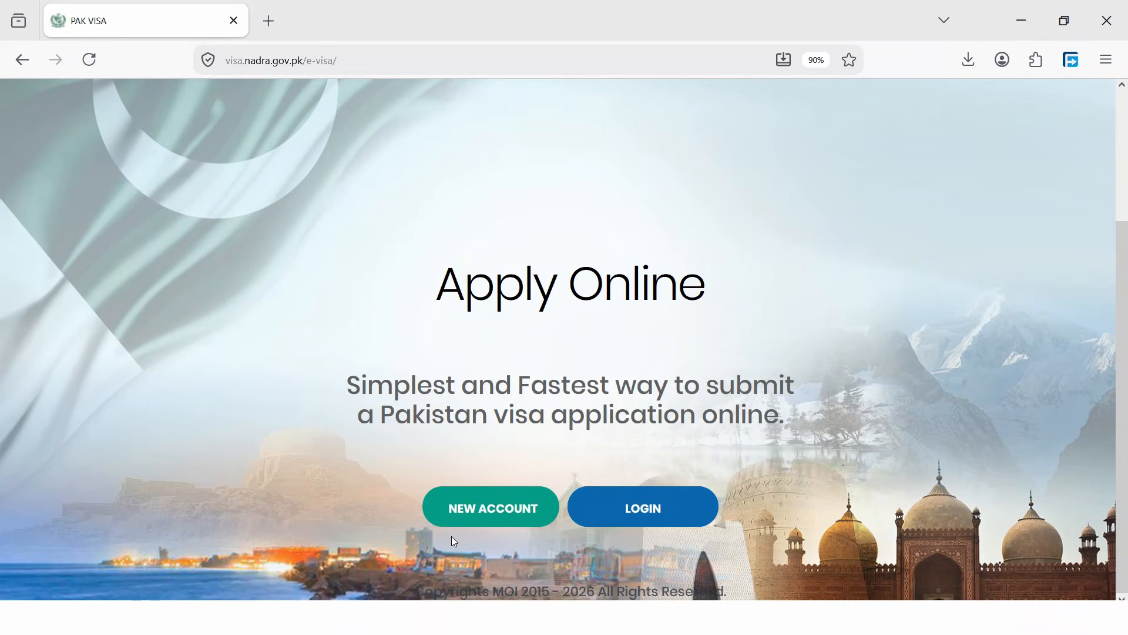
click(653, 519)
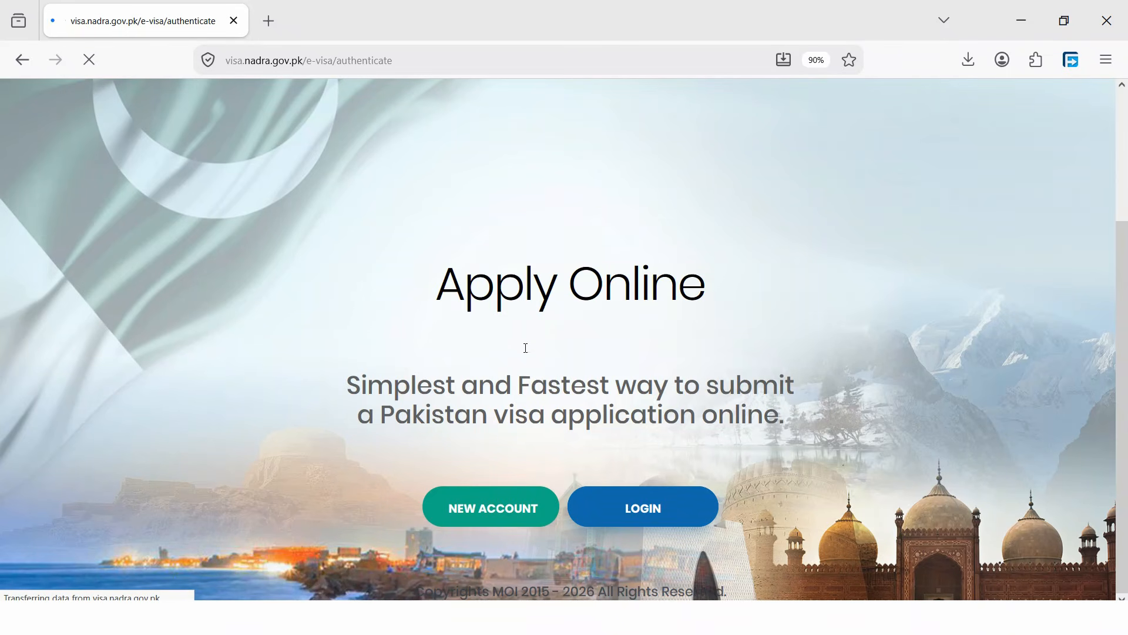
- Enter the account e-mail, password and captcha code, and submit the login form
scroll(402, 306, down, 2)
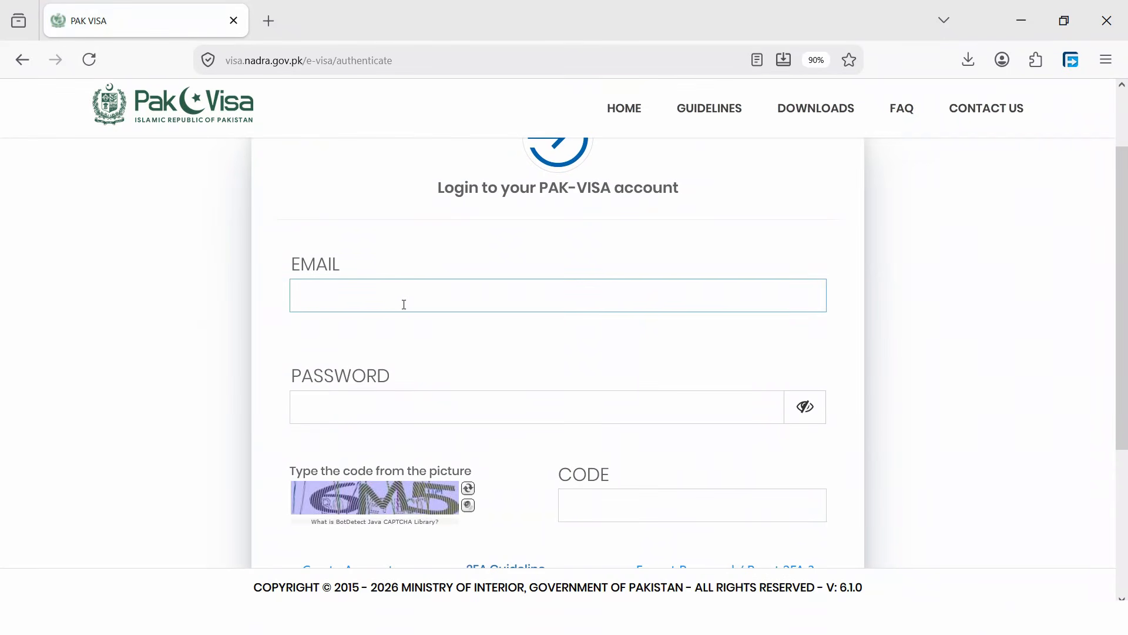
scroll(405, 305, down, 2)
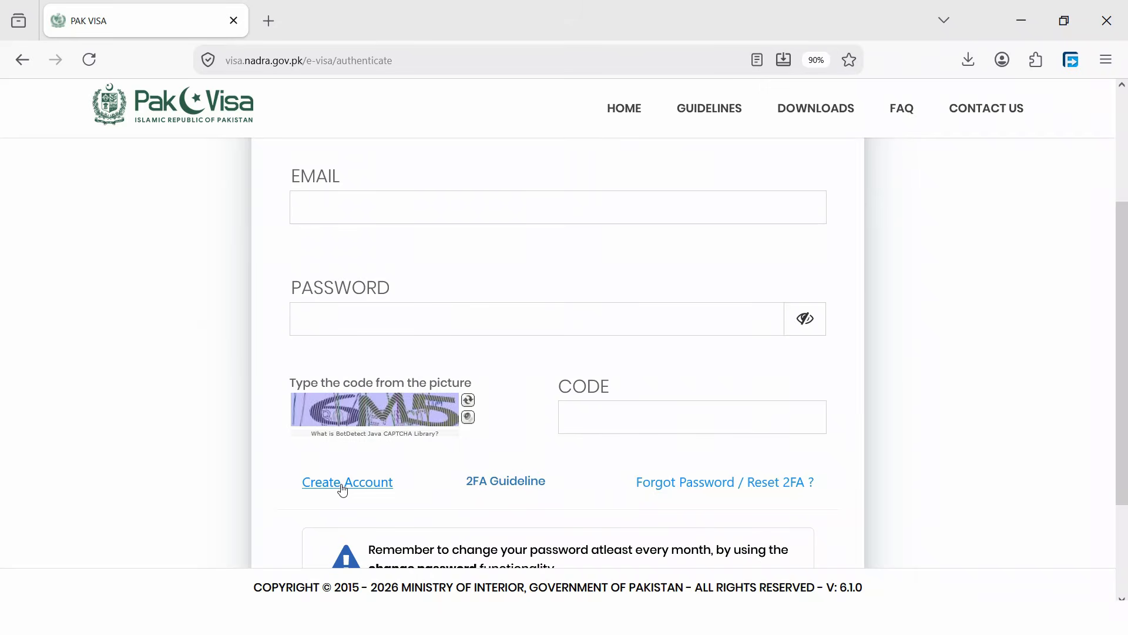
scroll(411, 411, up, 4)
scroll(388, 353, down, 2)
click(374, 295)
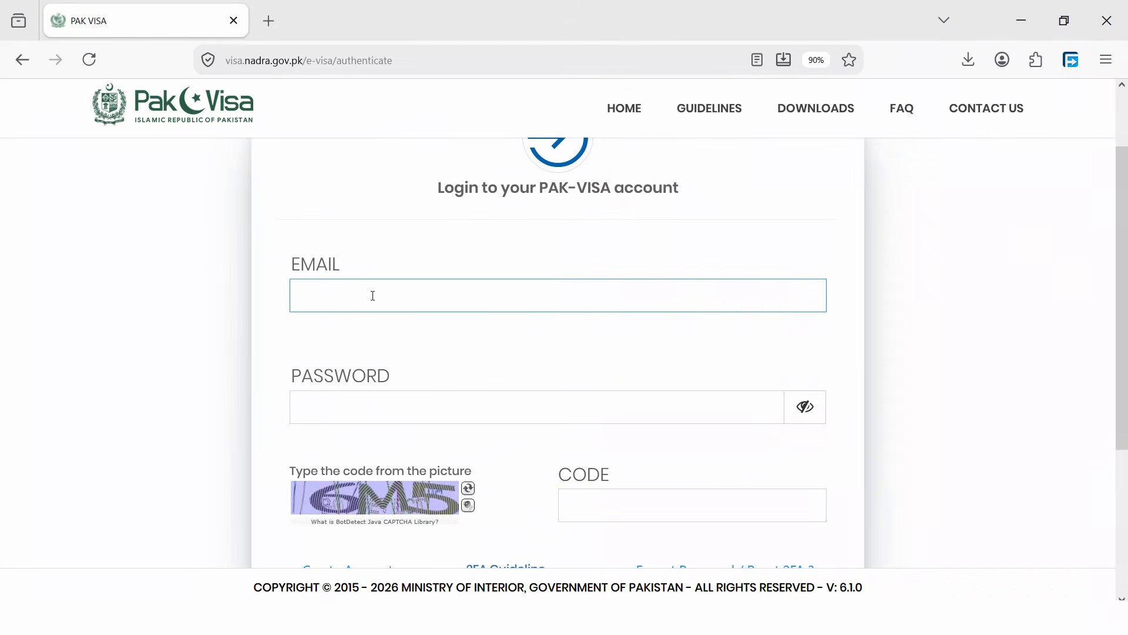
click(340, 403)
click(418, 508)
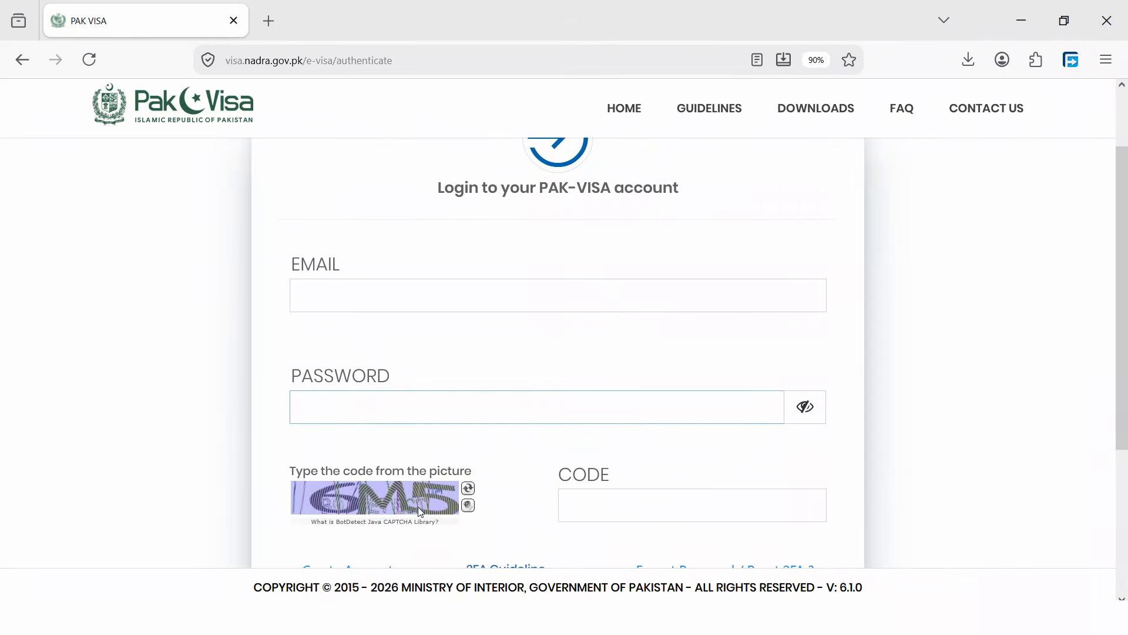
click(572, 508)
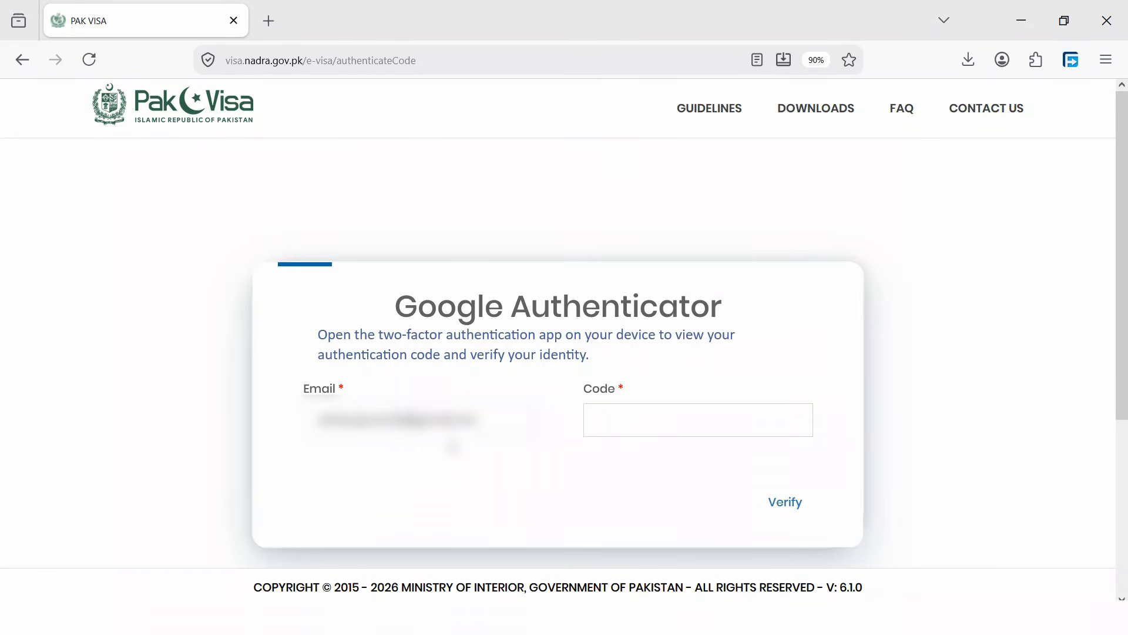
- Verify with the pasted Google Authenticator code and accept the Terms and Conditions
click(611, 427)
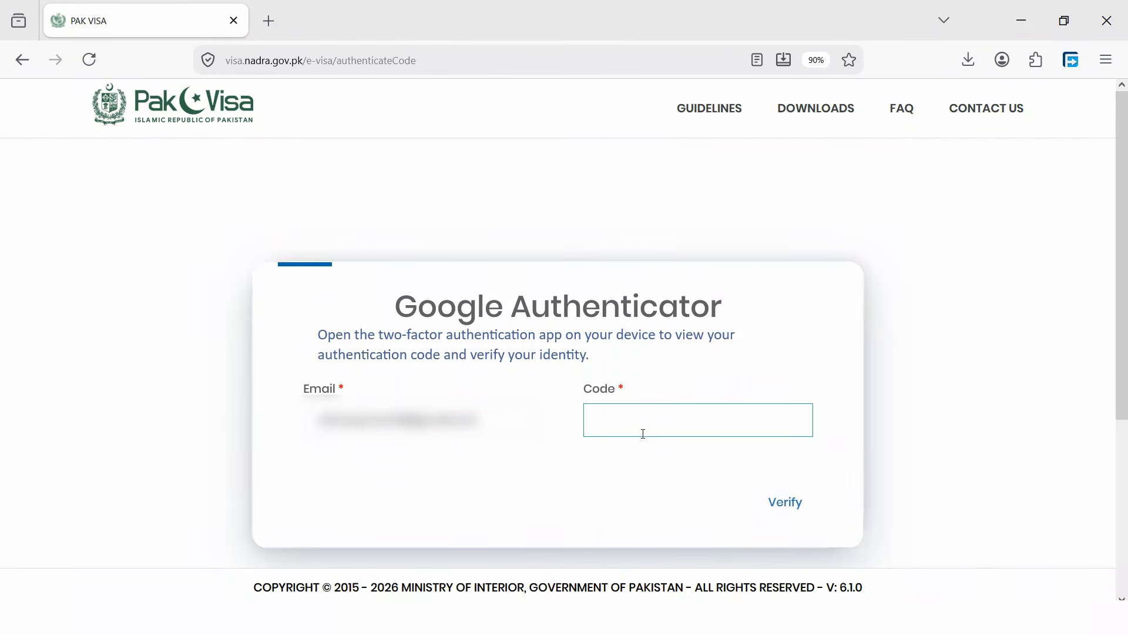
click(785, 502)
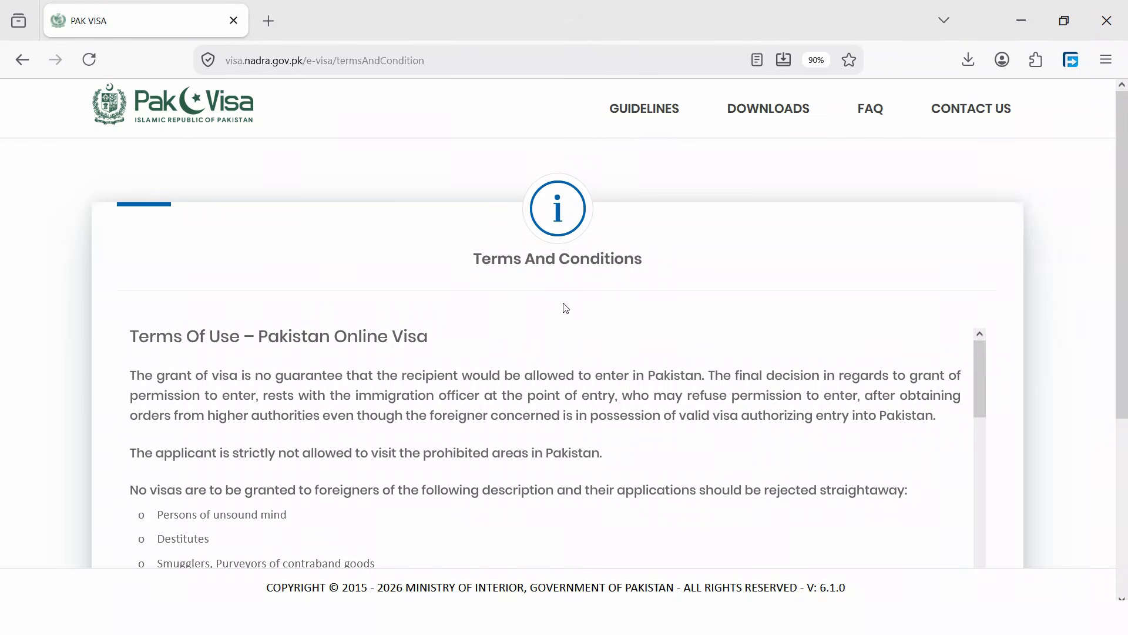
scroll(587, 394, down, 15)
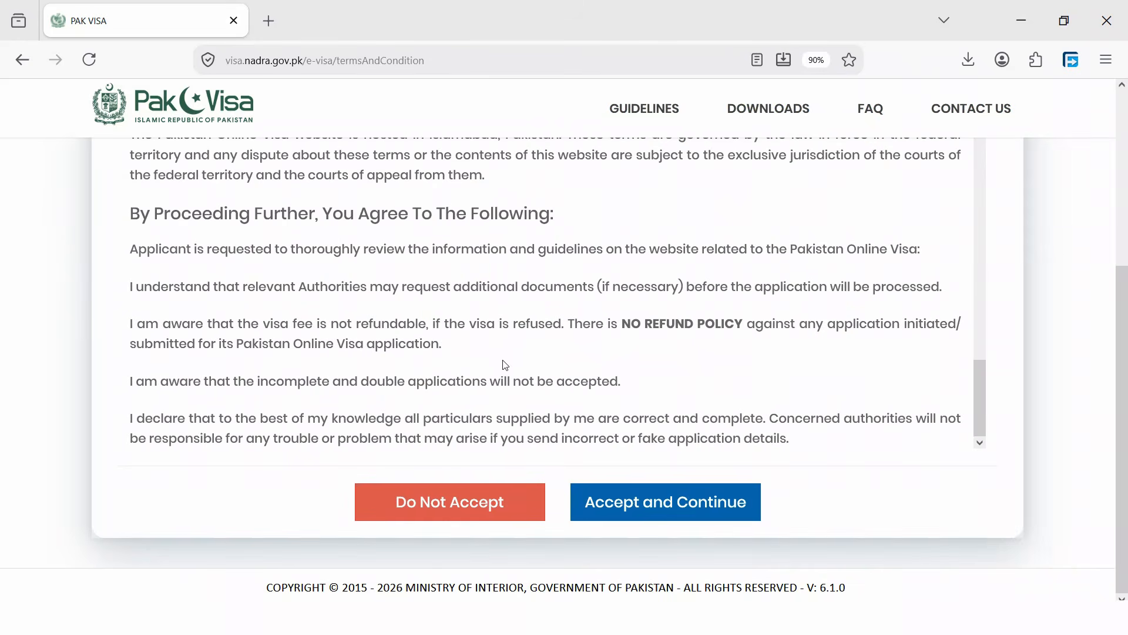
click(691, 516)
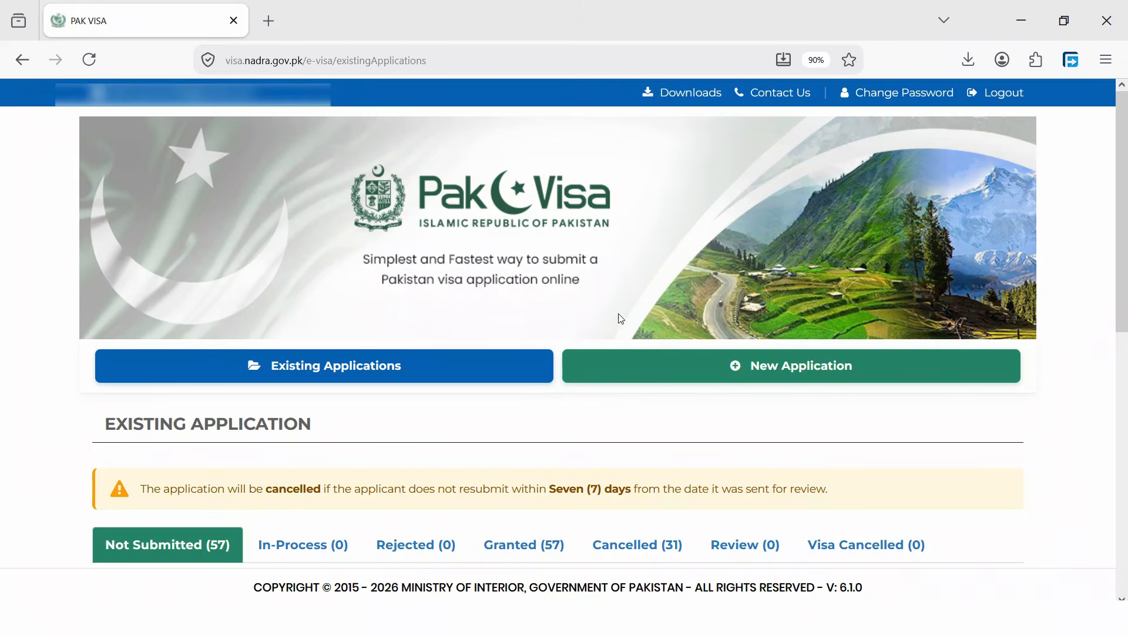
- Start a New Application from the Existing Applications page
scroll(482, 439, down, 3)
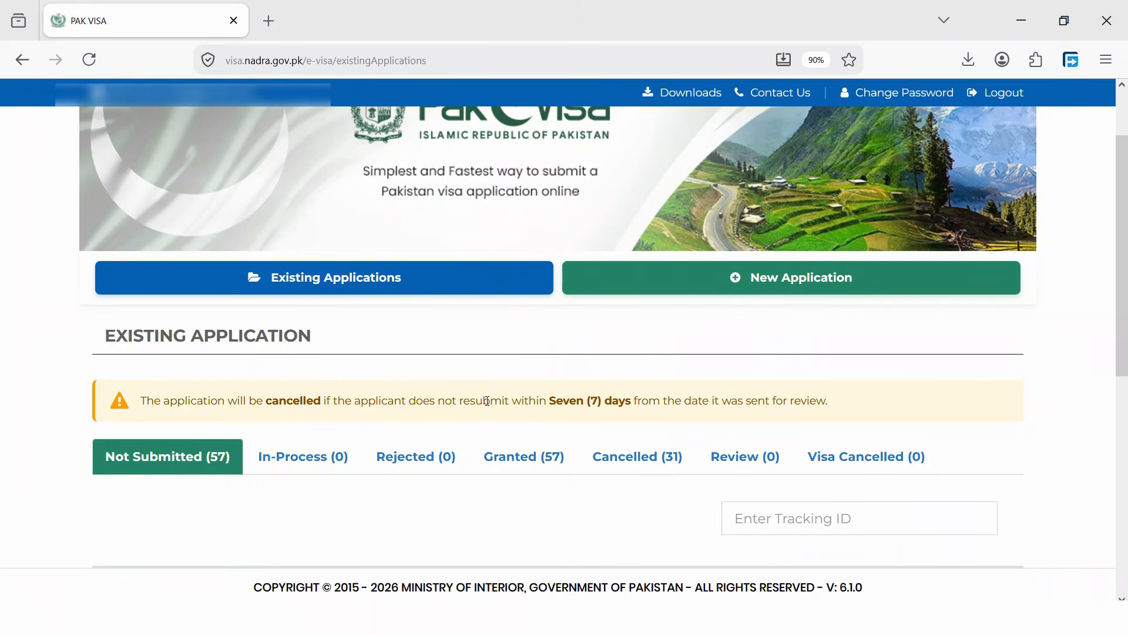
scroll(487, 401, up, 3)
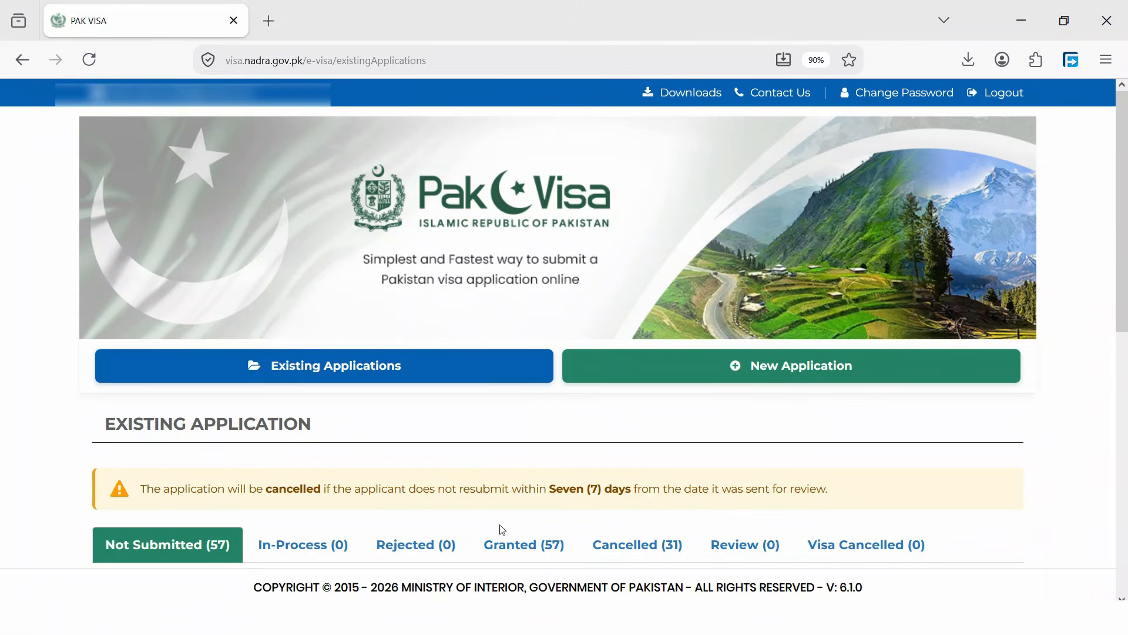
click(753, 375)
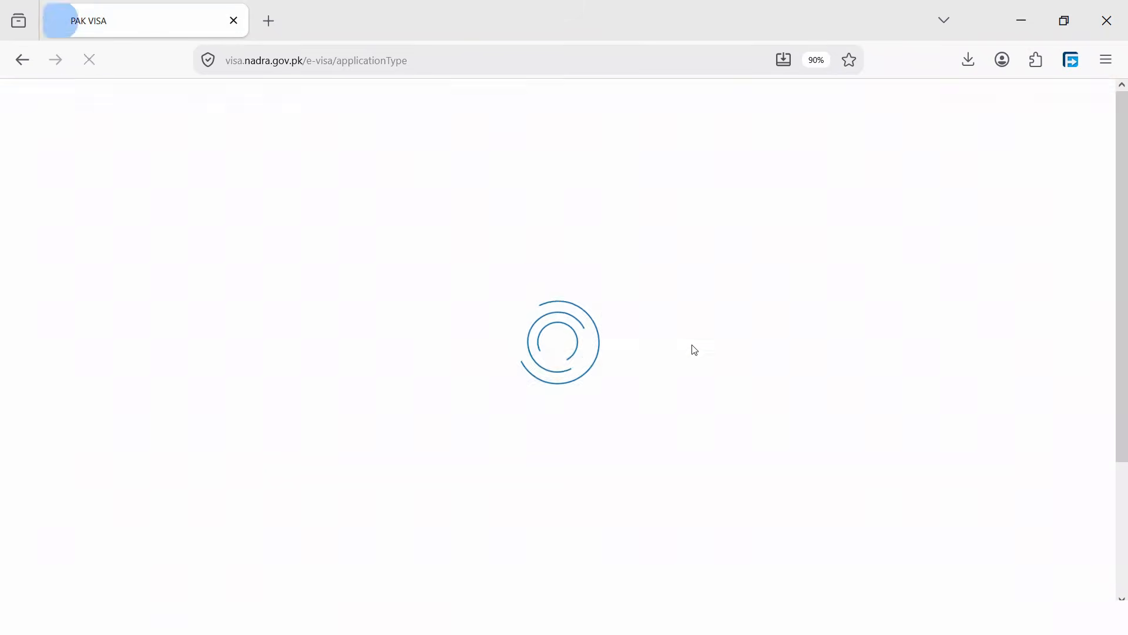
- Choose Pak Visa with United Kingdom nationality and no previous data, then start the application
scroll(489, 398, down, 3)
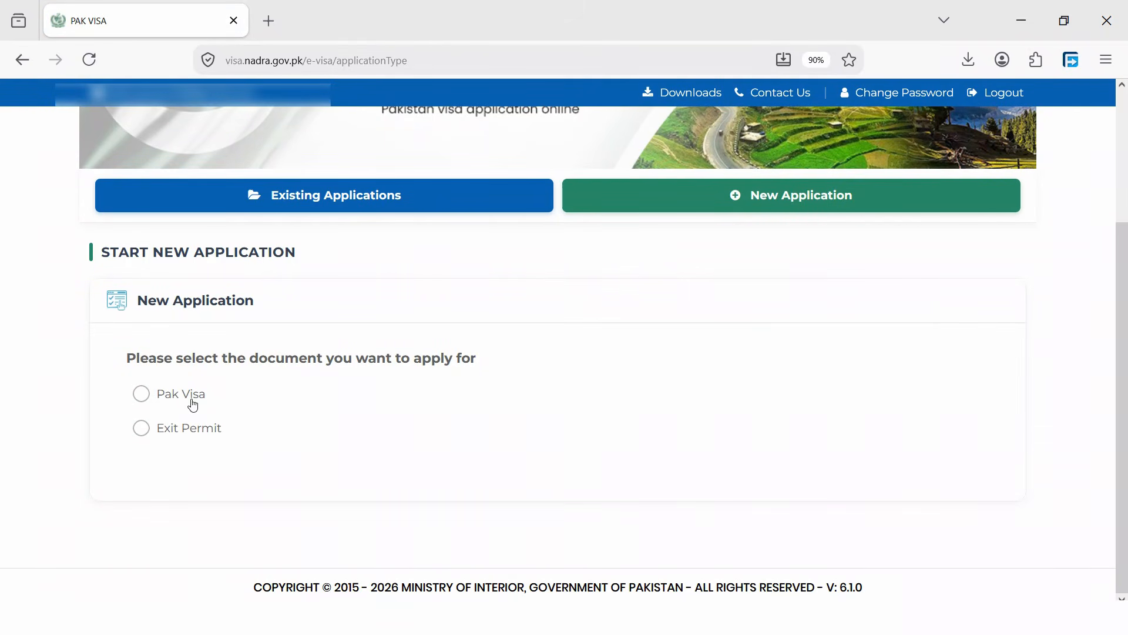
click(143, 393)
scroll(504, 386, down, 5)
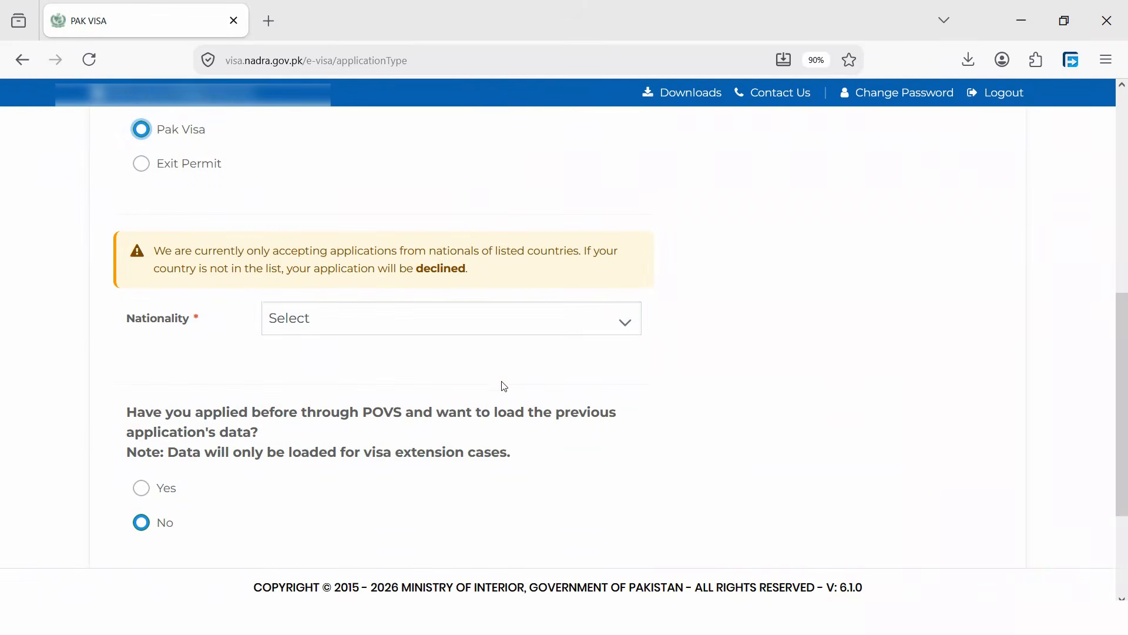
click(364, 328)
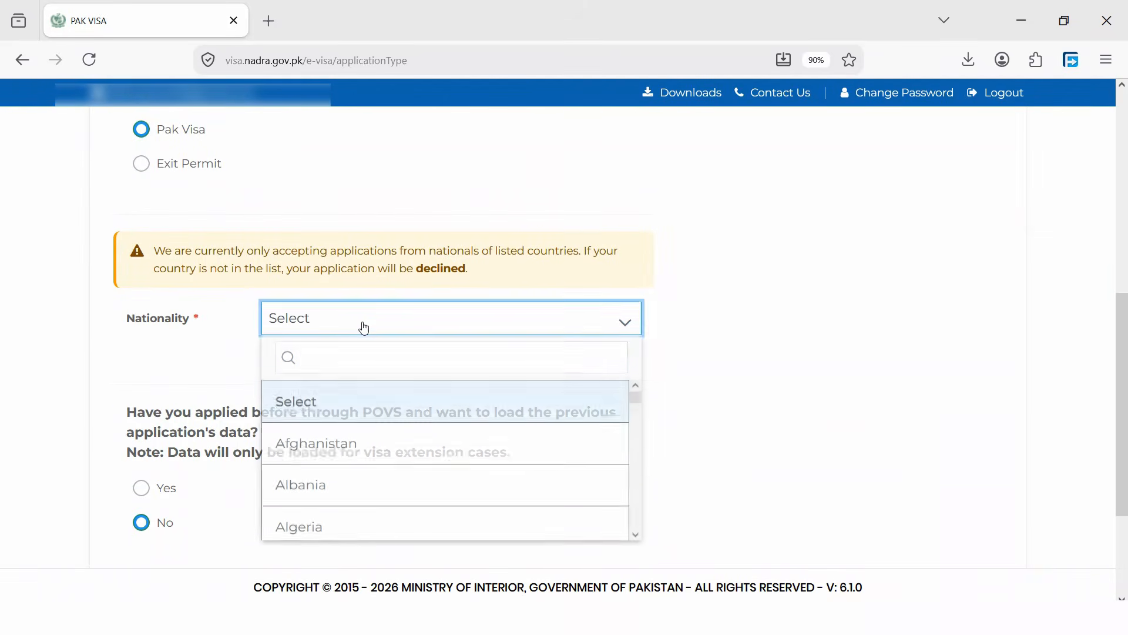
scroll(372, 456, down, 3)
click(359, 361)
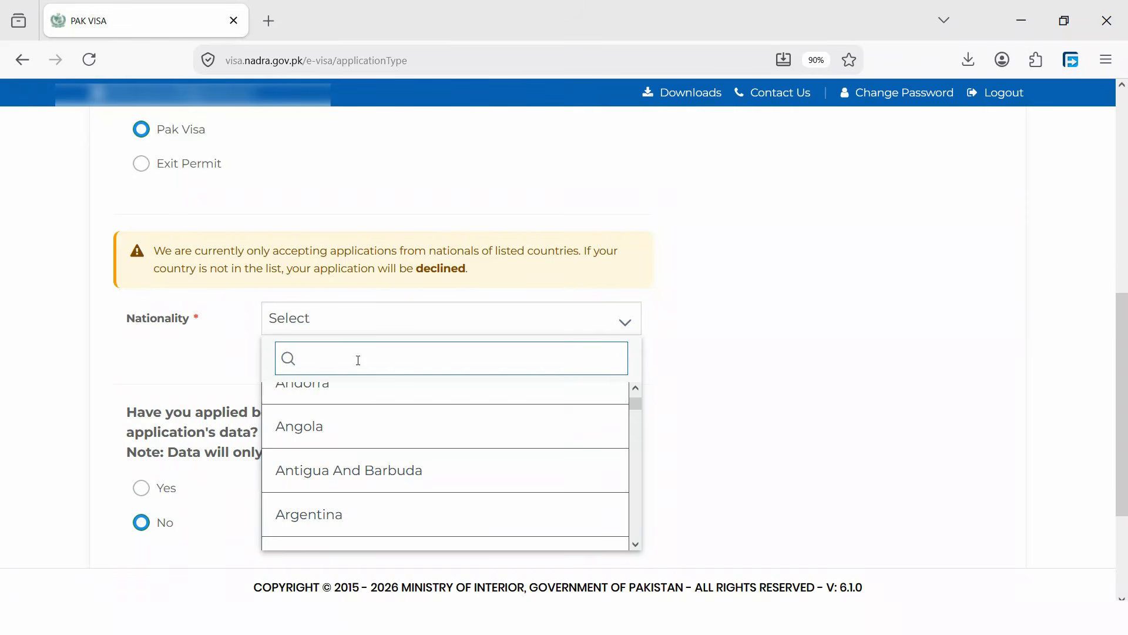
text(uni)
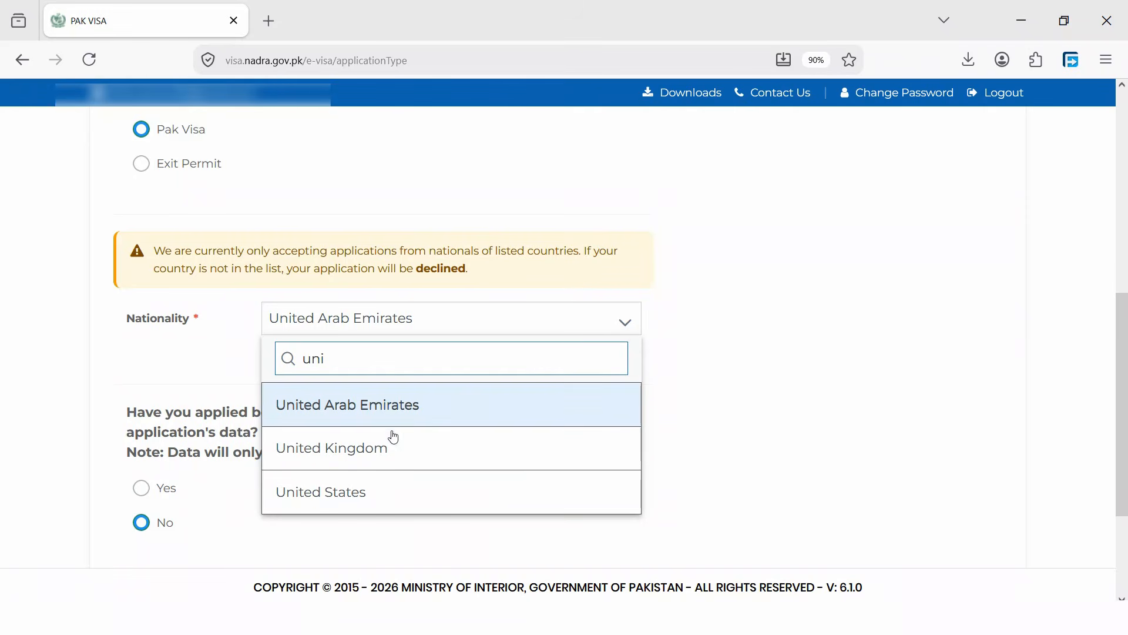
click(374, 454)
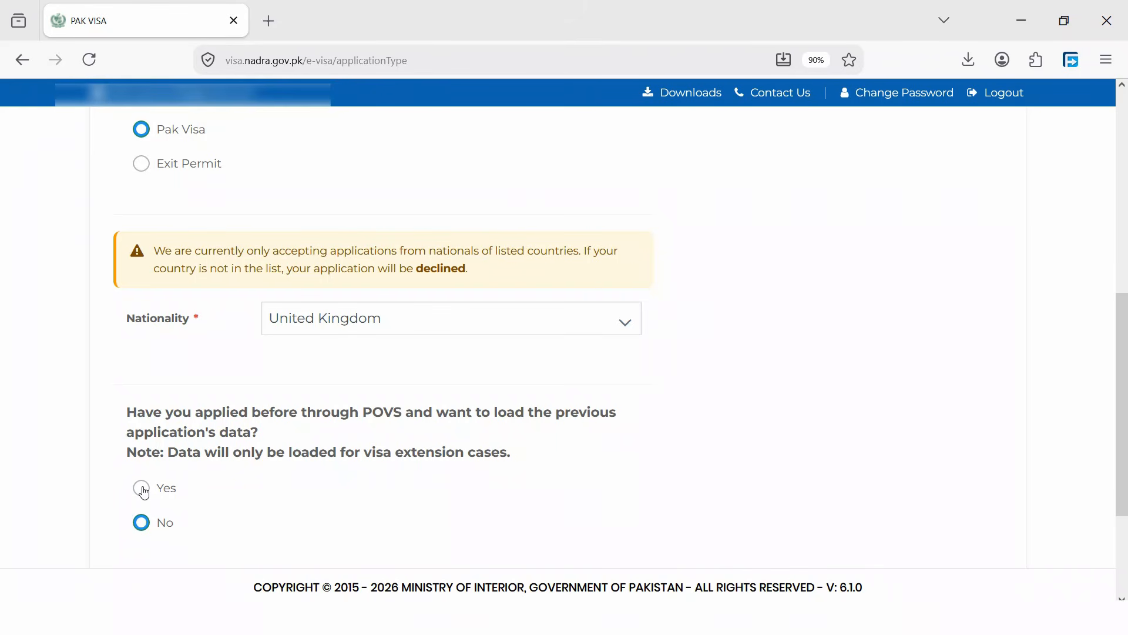
scroll(276, 496, down, 1)
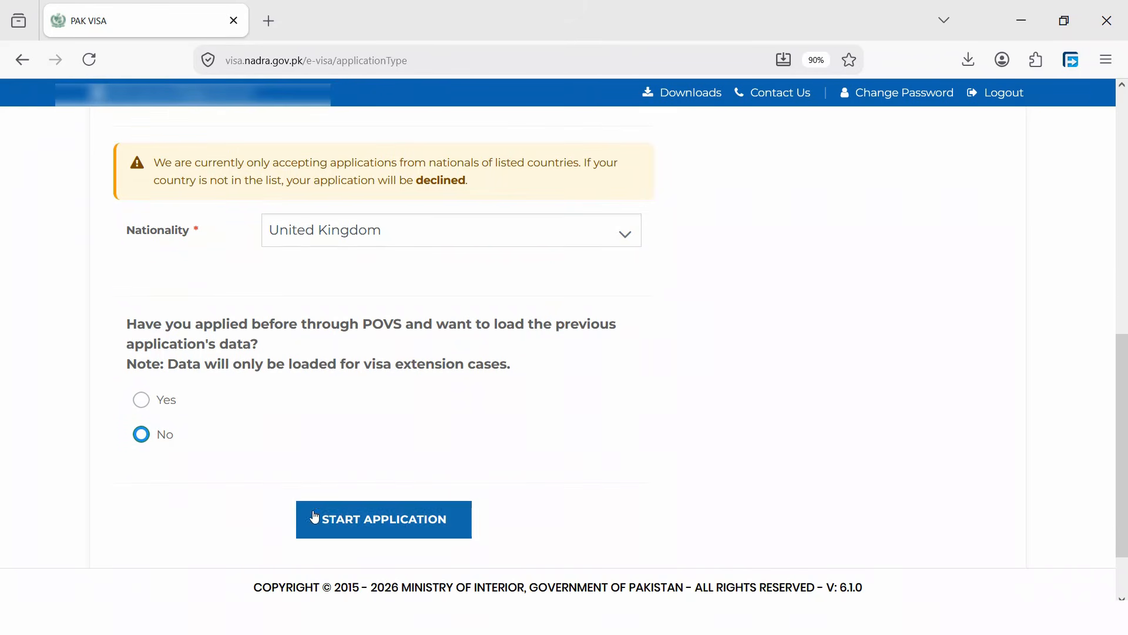
click(376, 531)
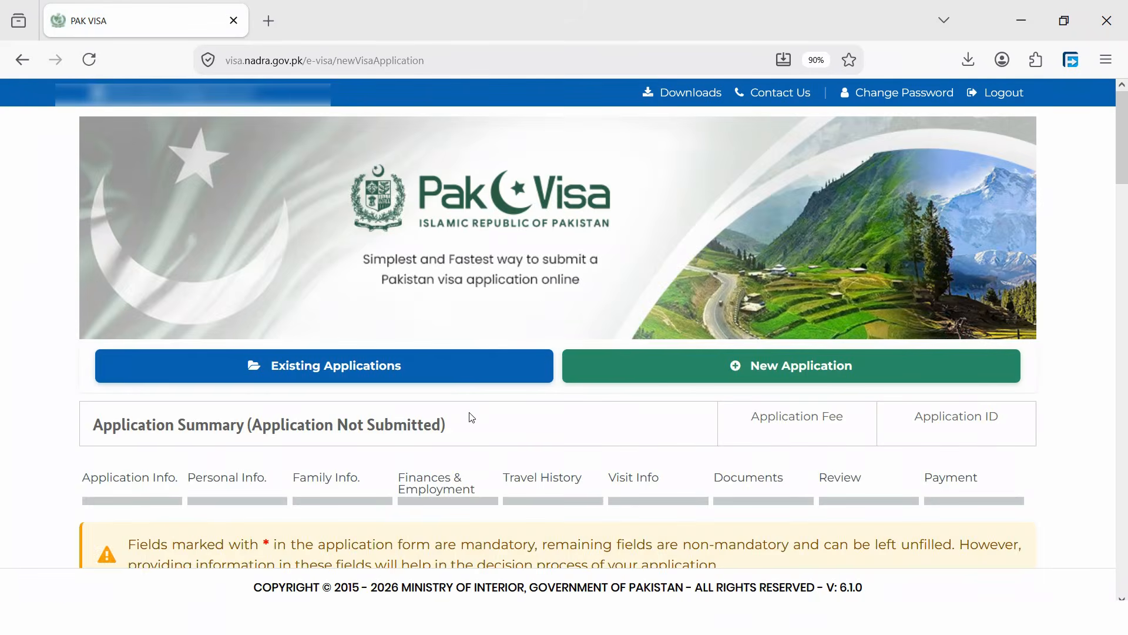
- Set category and sub-category Family Visit, application type Extension, visa type Multiple Entry - Upto 1 Year
scroll(468, 418, down, 6)
click(243, 315)
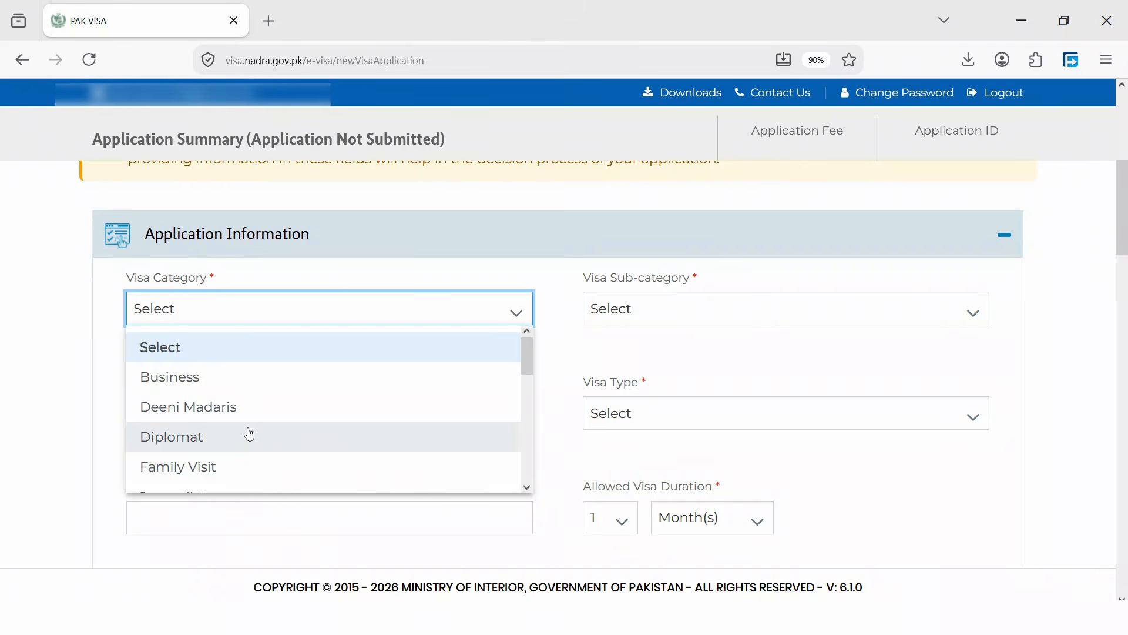
click(188, 467)
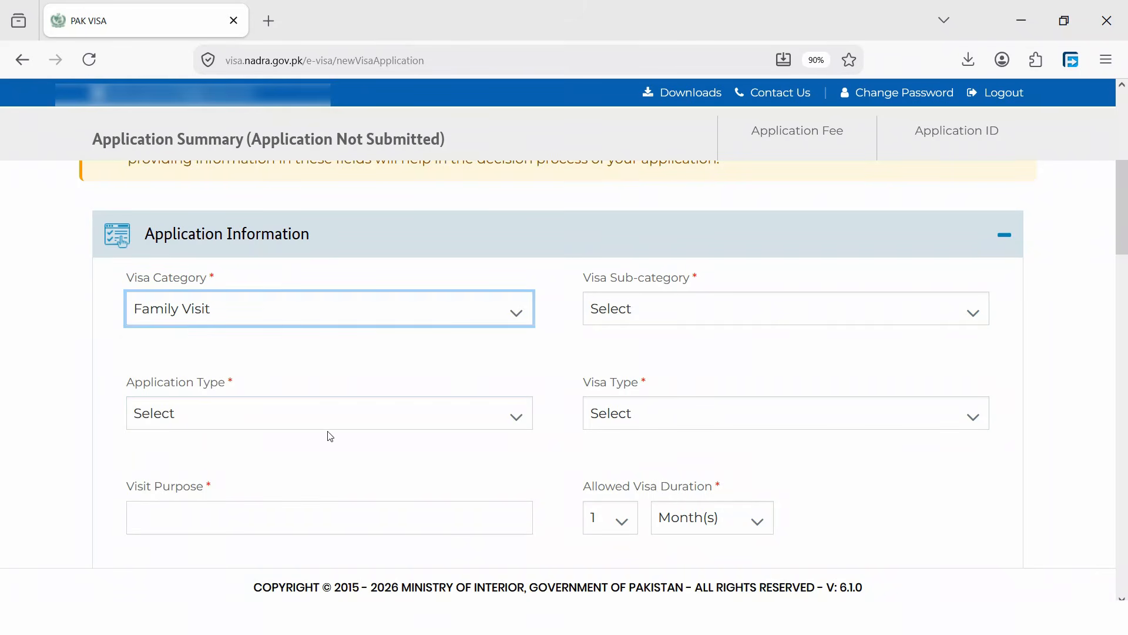
click(633, 317)
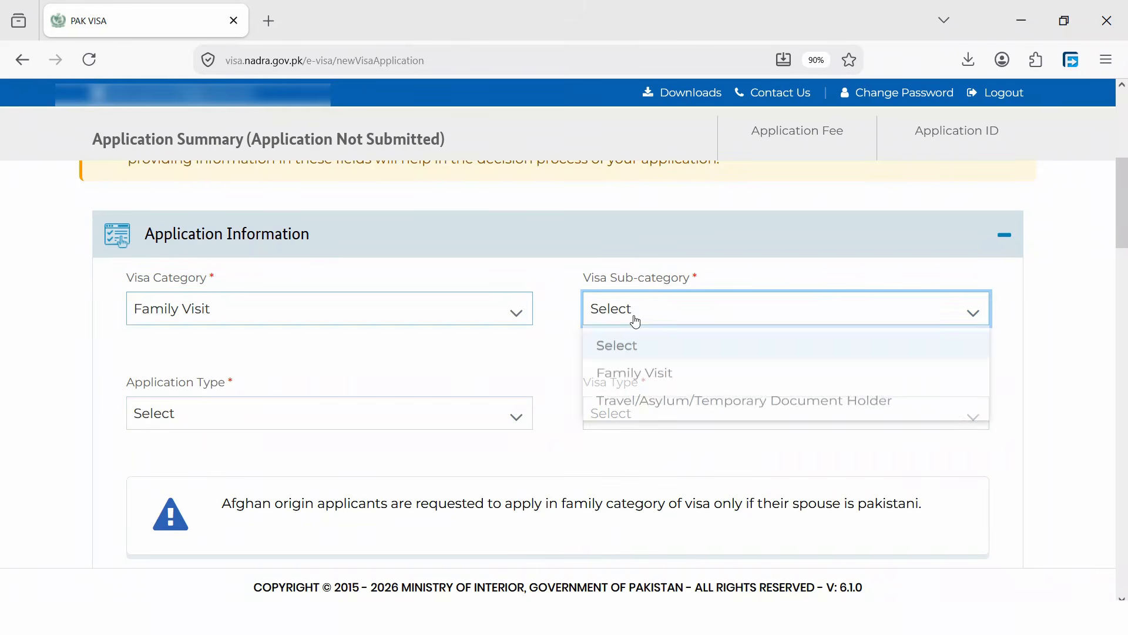
click(637, 379)
click(343, 423)
scroll(335, 436, down, 2)
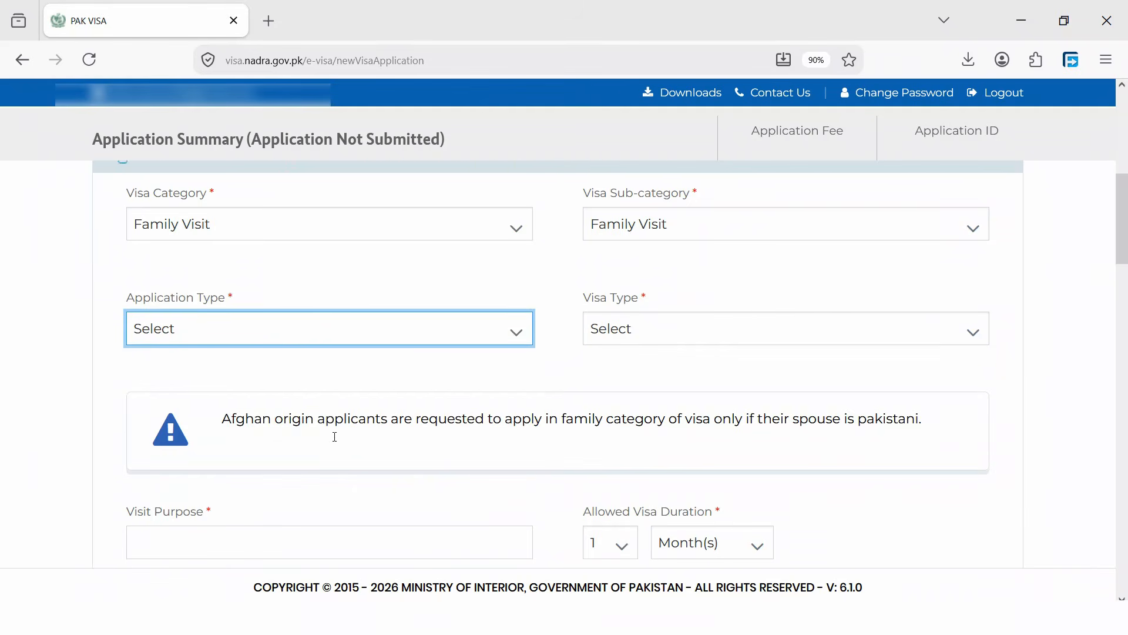
click(282, 338)
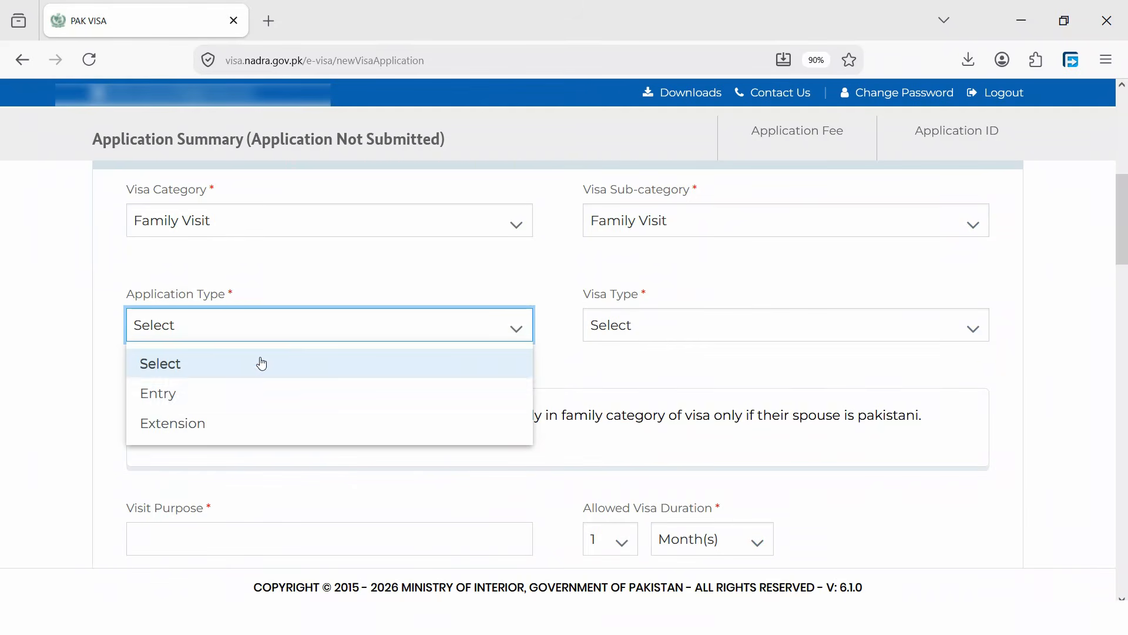
click(182, 431)
click(635, 331)
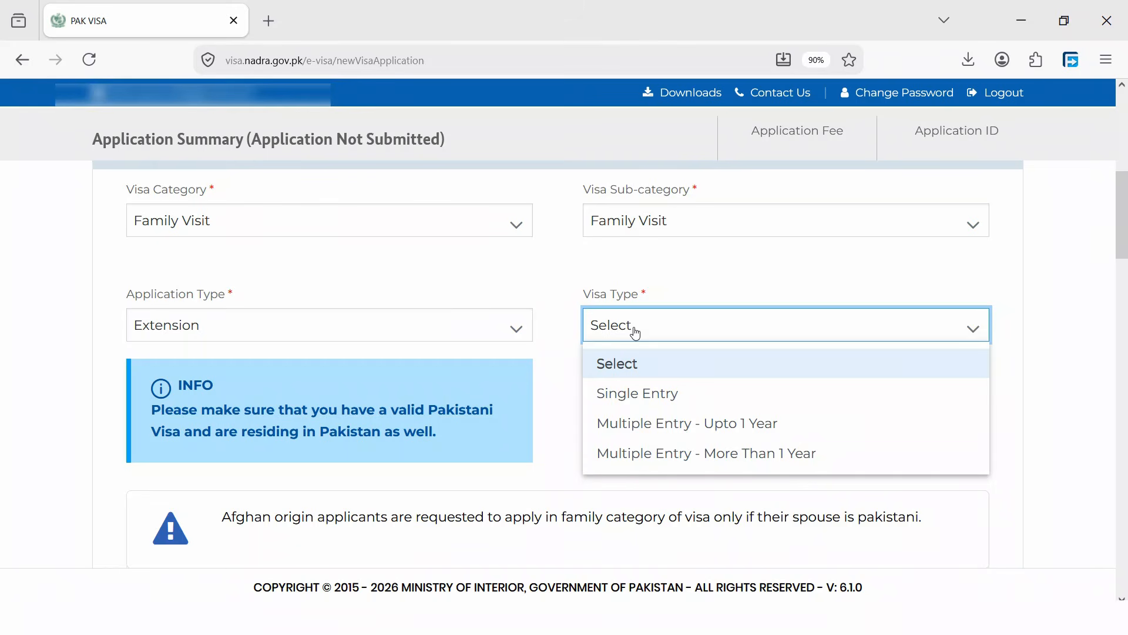
click(751, 429)
- Enter 'EXTENSION' as the visit purpose and set the visa duration to 1 Year(s)
scroll(486, 411, down, 4)
click(264, 418)
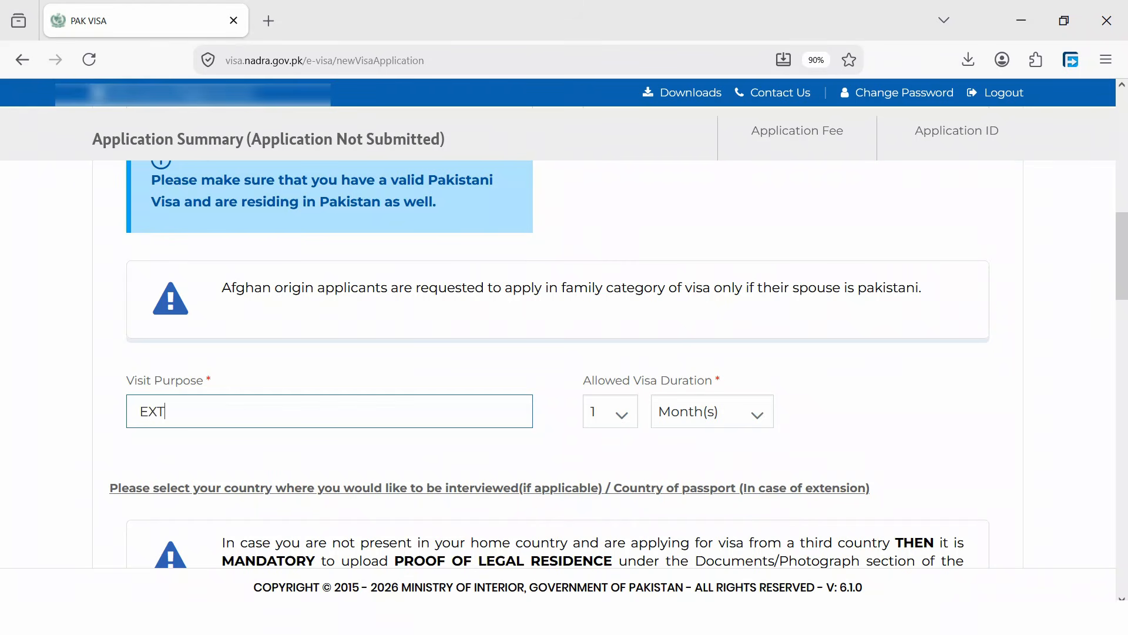
text(EXTENSION)
scroll(424, 372, down, 3)
click(614, 338)
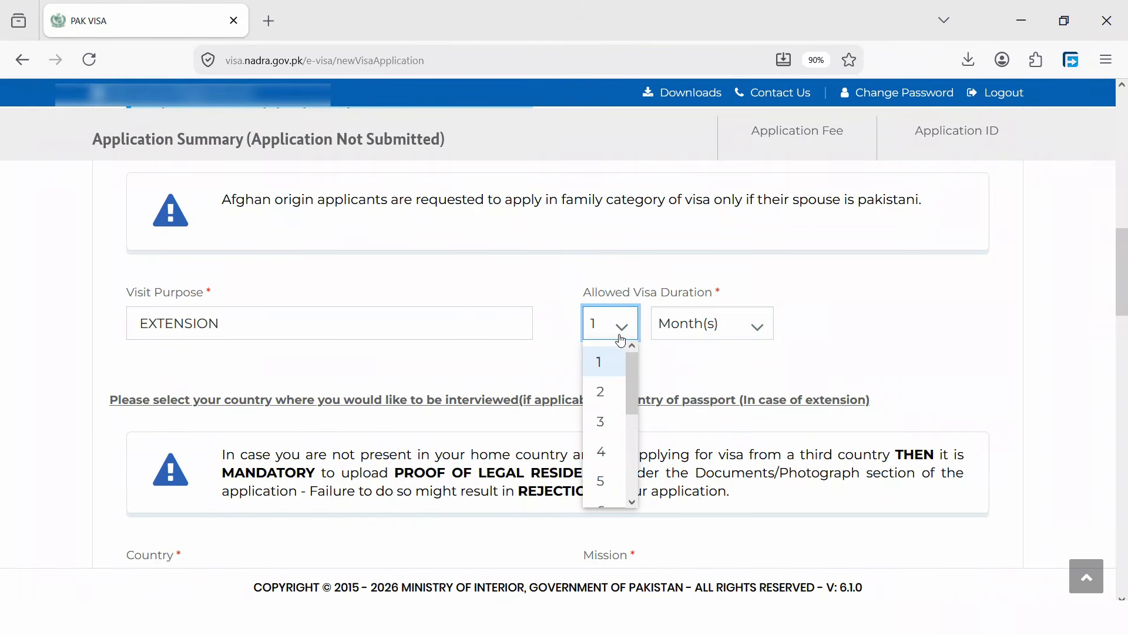
click(697, 336)
click(700, 388)
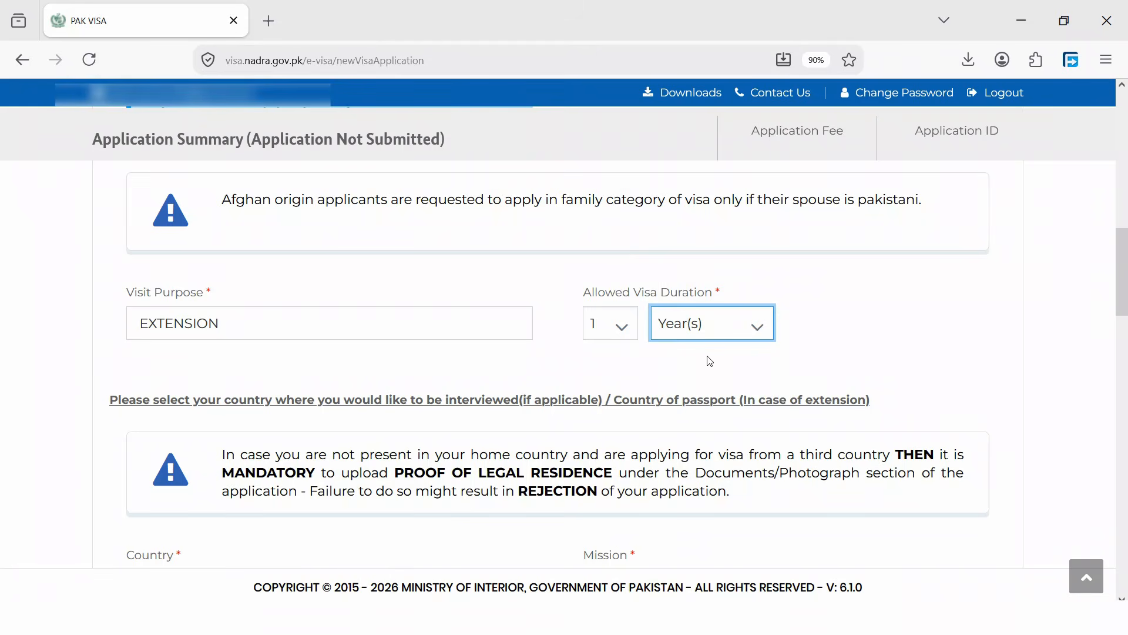
scroll(568, 412, down, 5)
- Choose United Kingdom with the Bradford mission, and Islamabad Airport as entry and departure ports
click(330, 416)
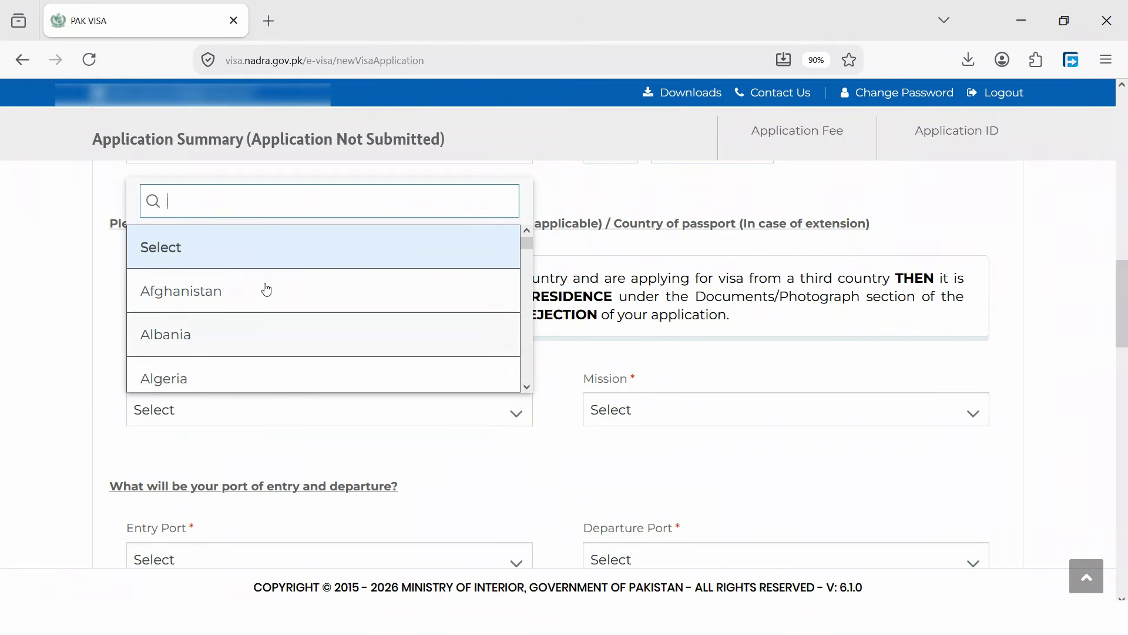
text(uni)
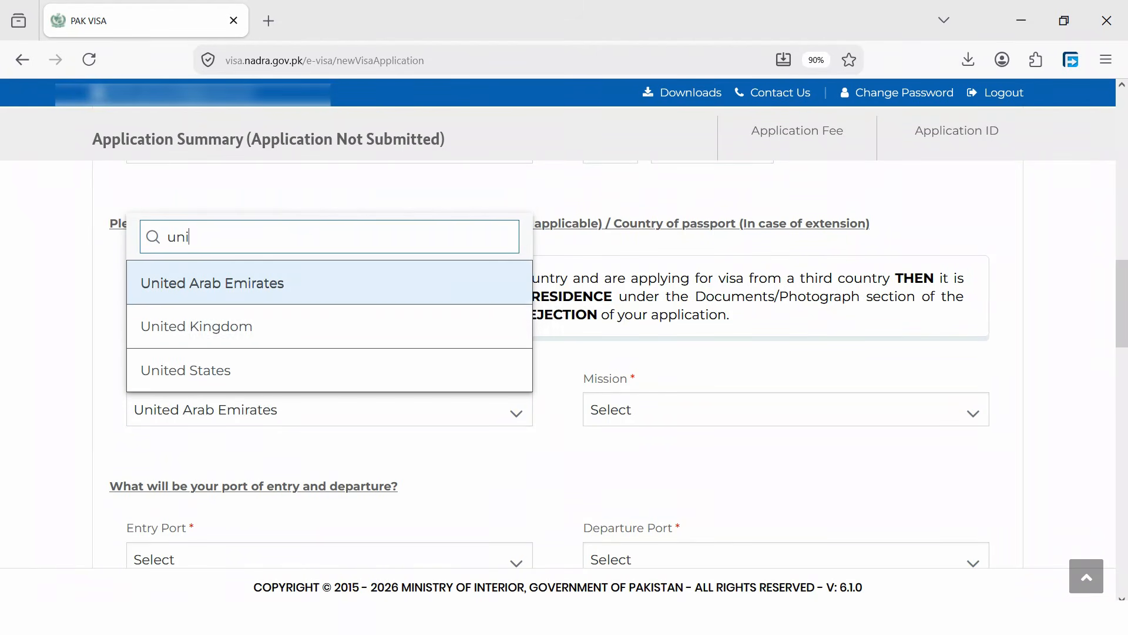
click(272, 329)
scroll(469, 379, down, 3)
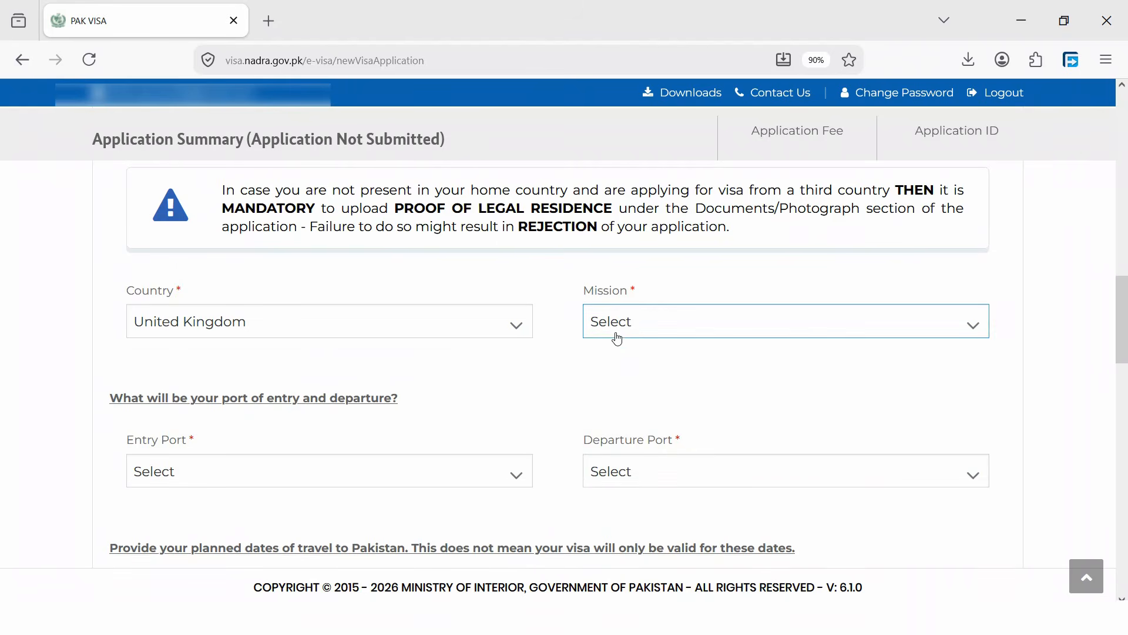
click(630, 325)
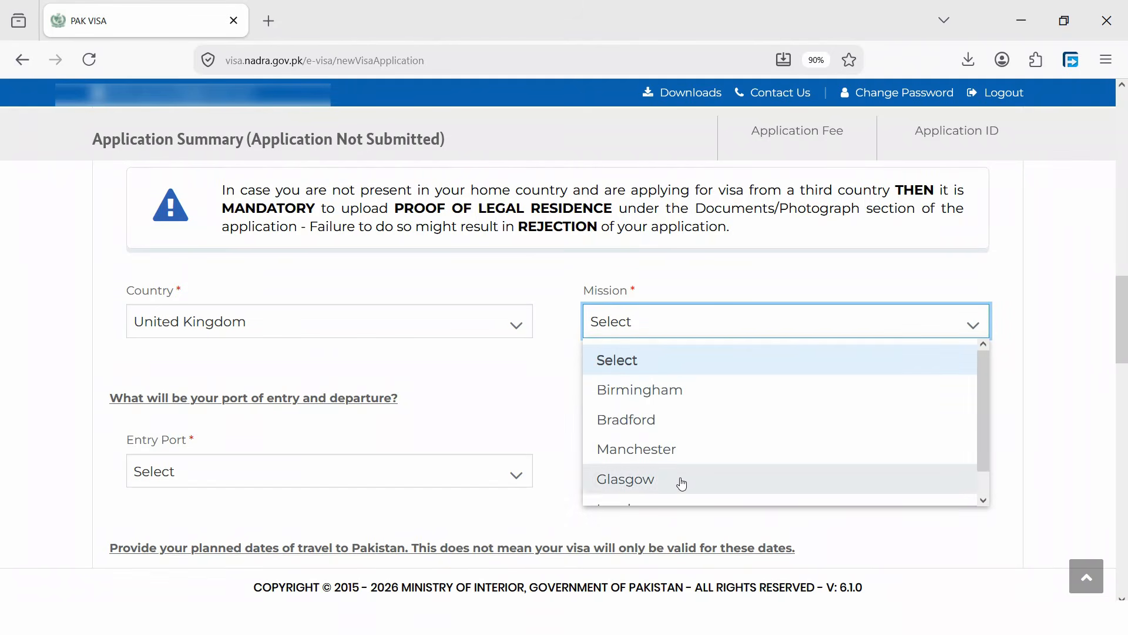
click(644, 423)
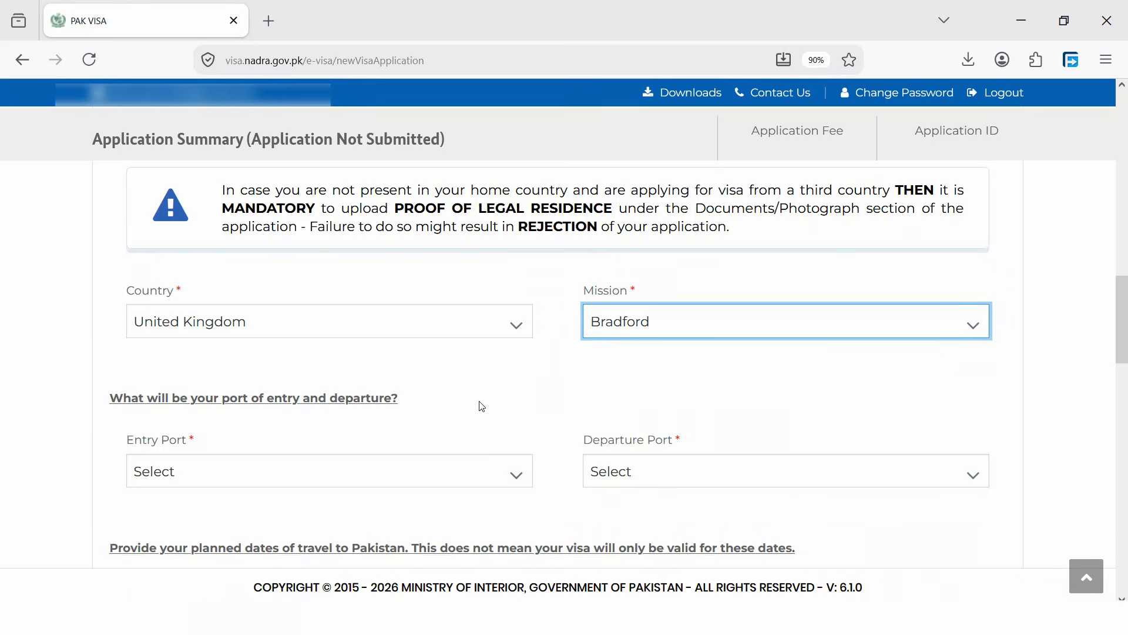
scroll(282, 385, down, 3)
click(275, 394)
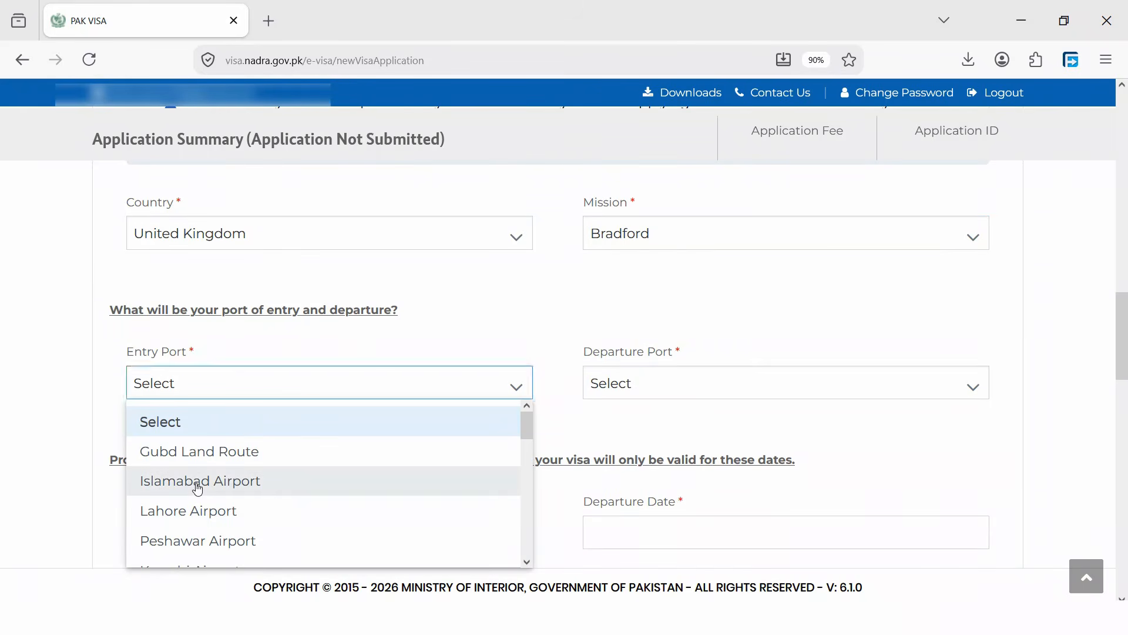
click(234, 481)
click(617, 400)
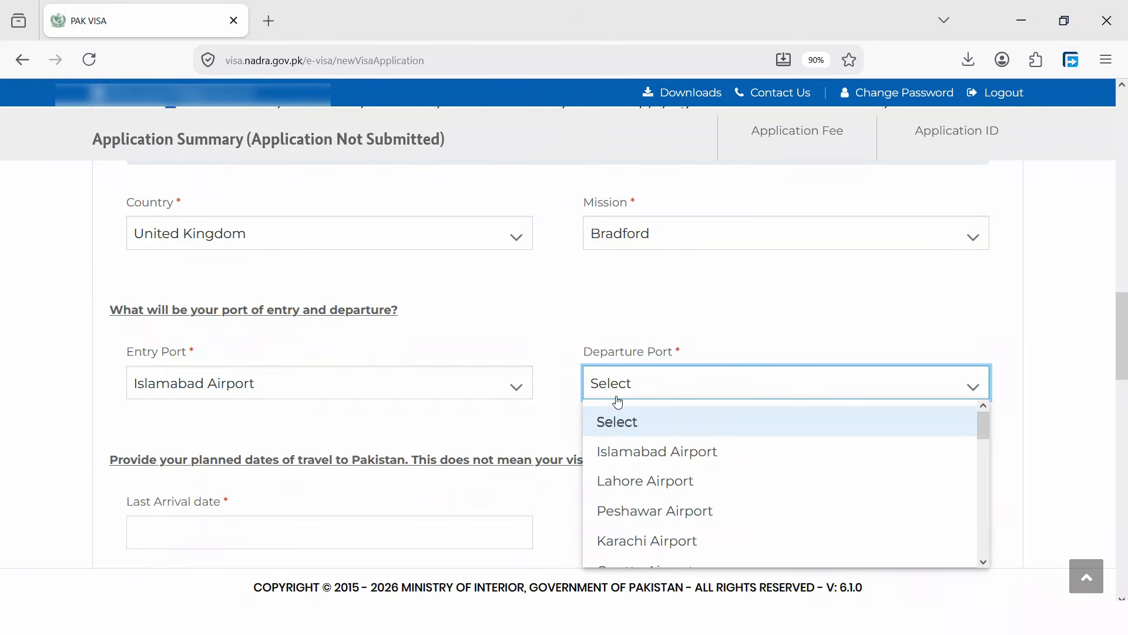
click(649, 452)
- Set the travel dates to 2026-03-10 for arrival and 2027-01-04 for departure
scroll(492, 407, down, 3)
scroll(443, 397, down, 3)
click(244, 355)
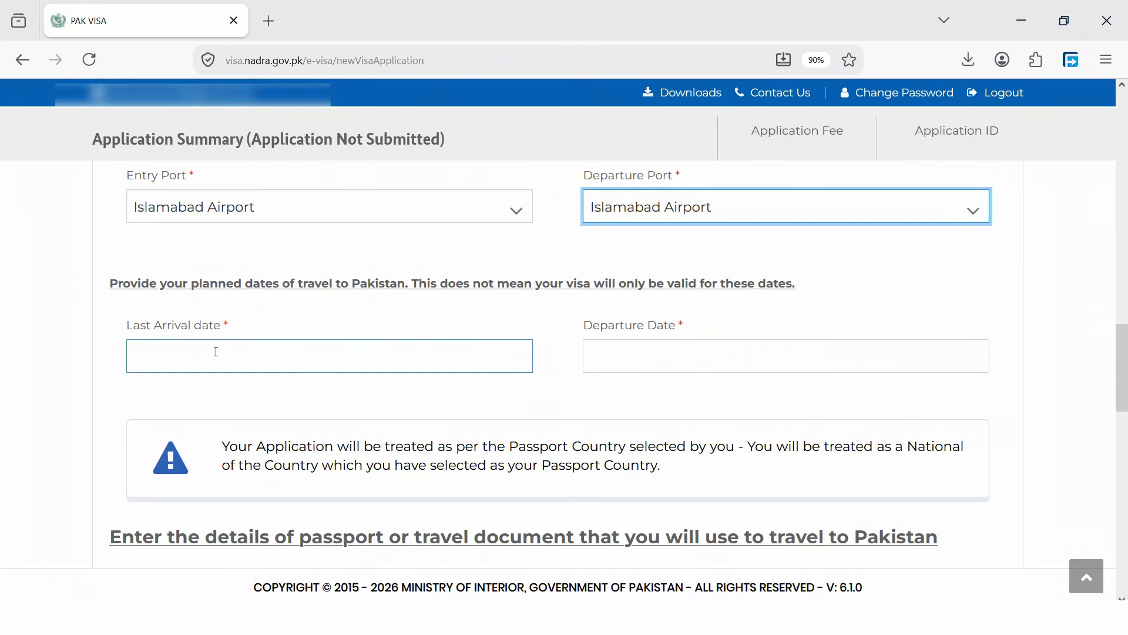
click(299, 359)
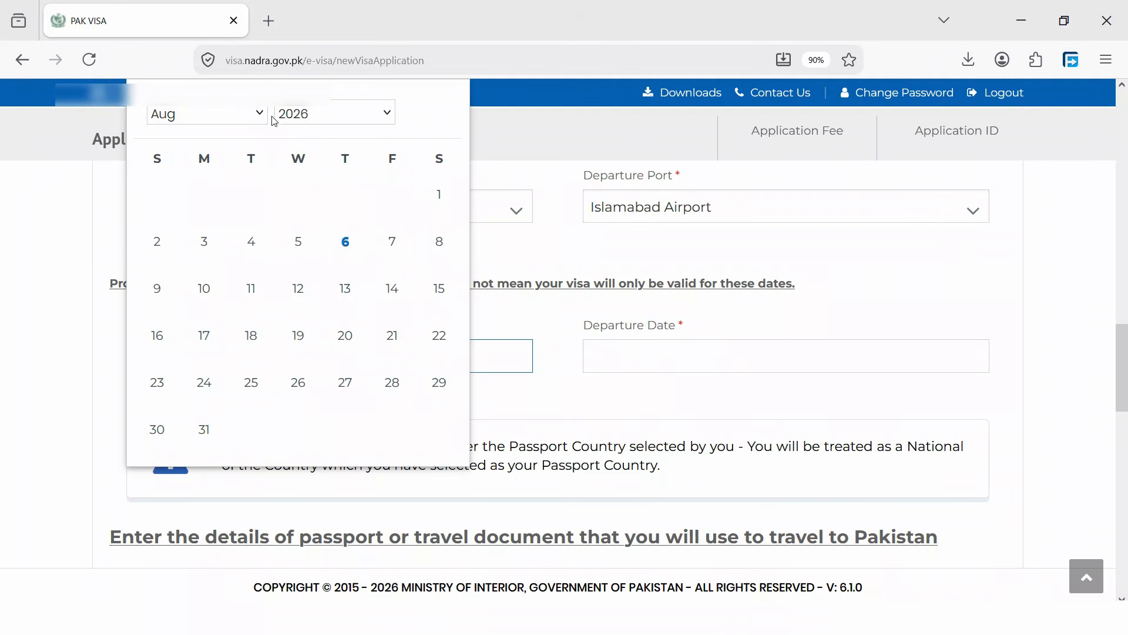
click(231, 115)
click(209, 183)
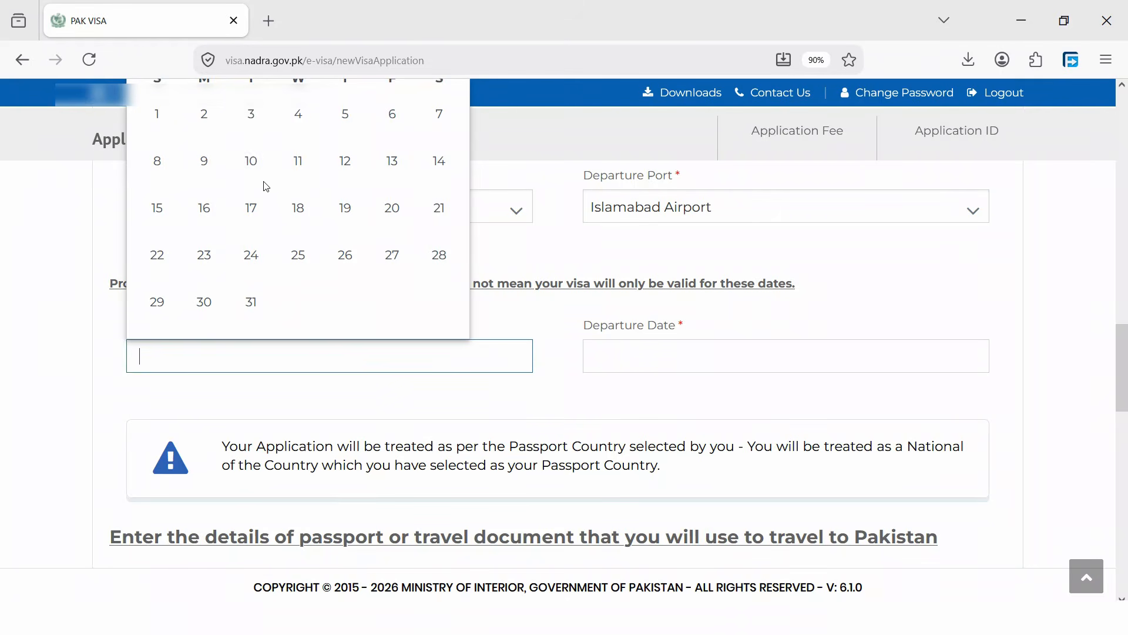
click(252, 164)
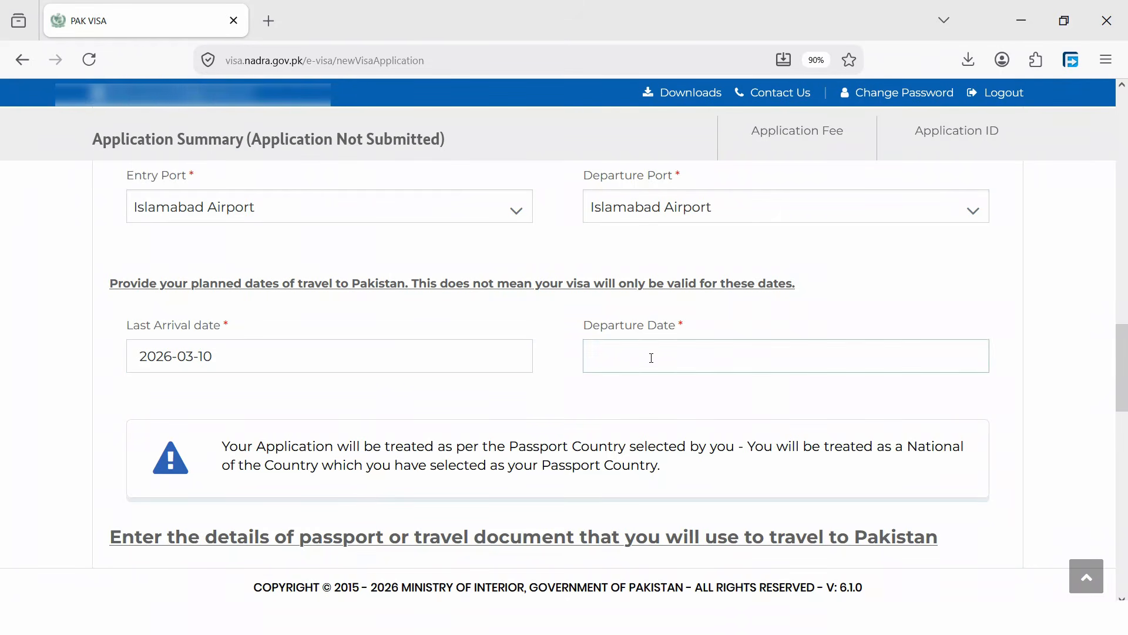
click(651, 357)
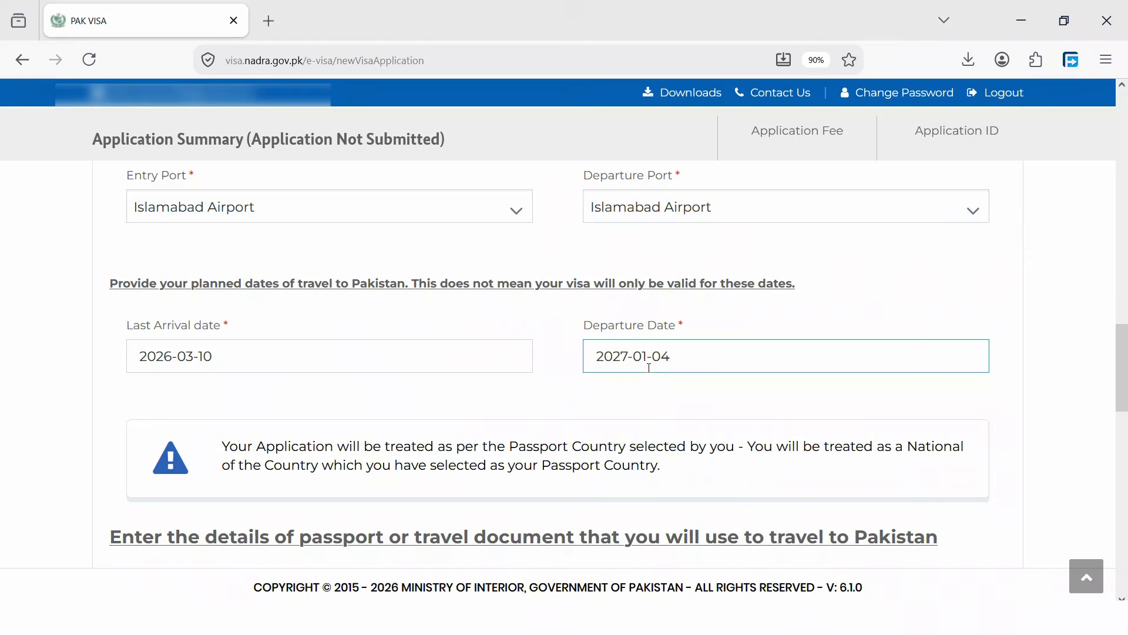
click(524, 381)
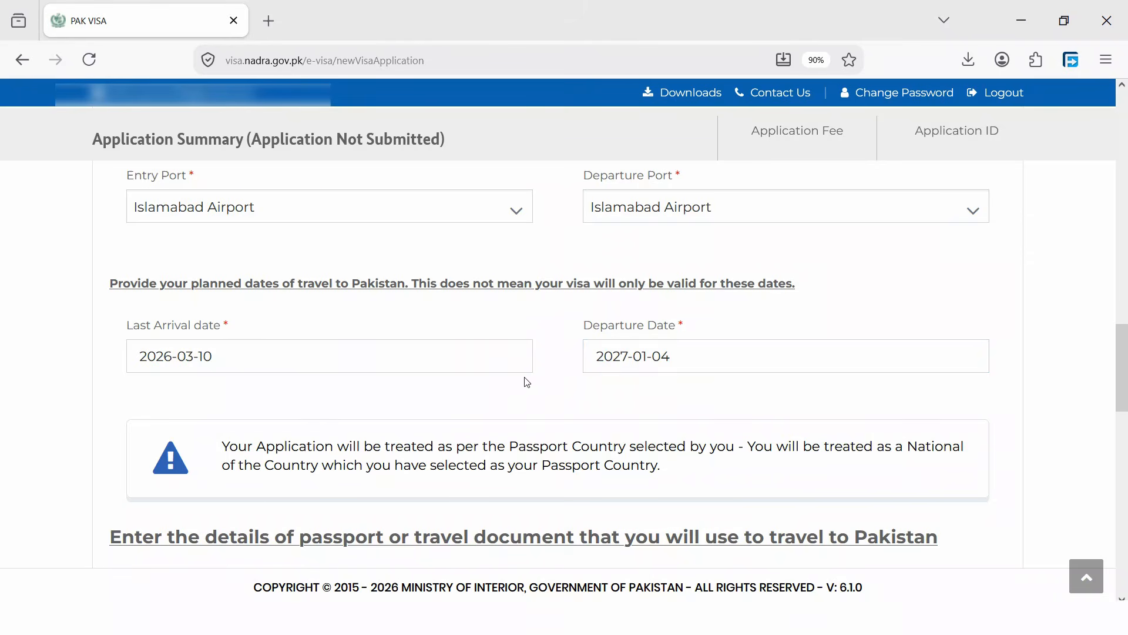
scroll(525, 382, down, 3)
- Enter the passport number, type Ordinary, issuing authority 'ULK', and passport country United Kingdom
scroll(282, 323, down, 2)
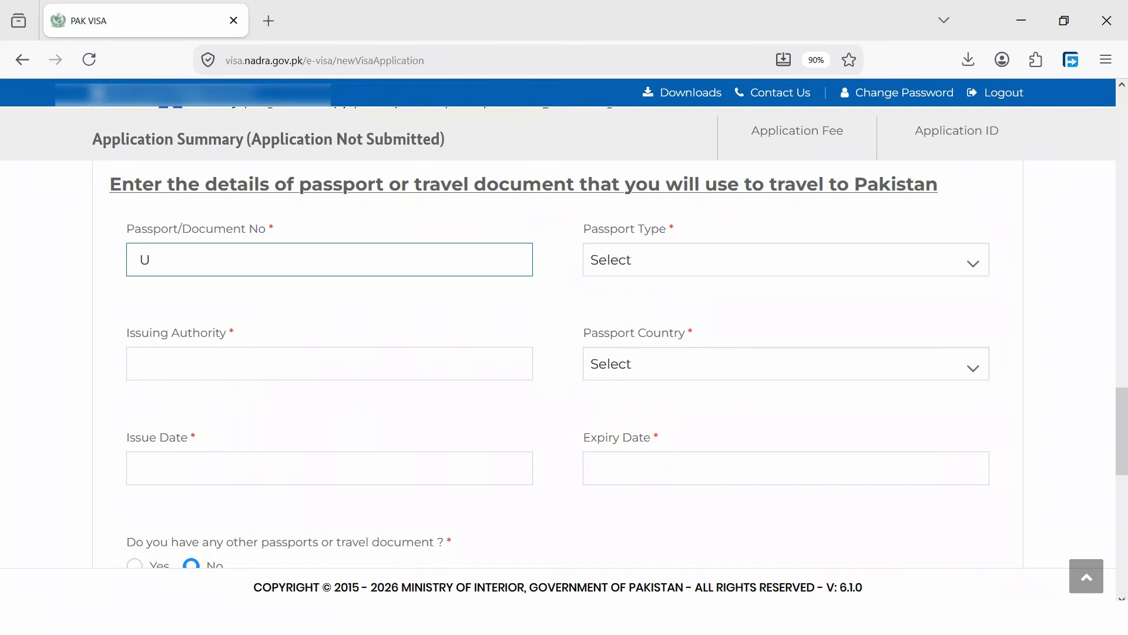
text(12345678)
click(607, 263)
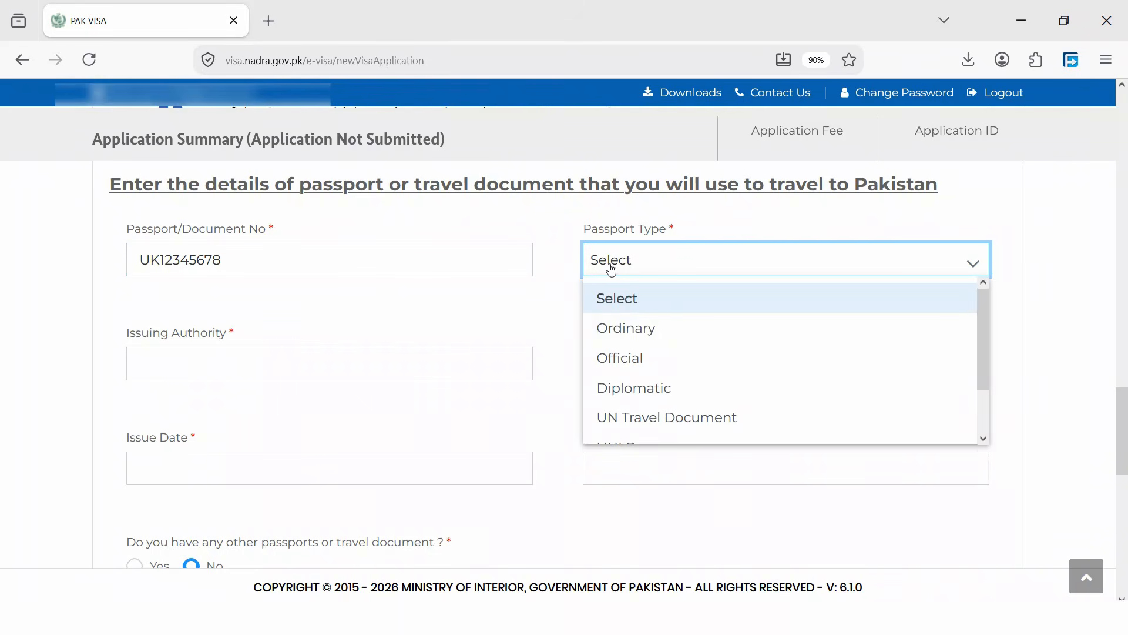
click(598, 324)
click(425, 368)
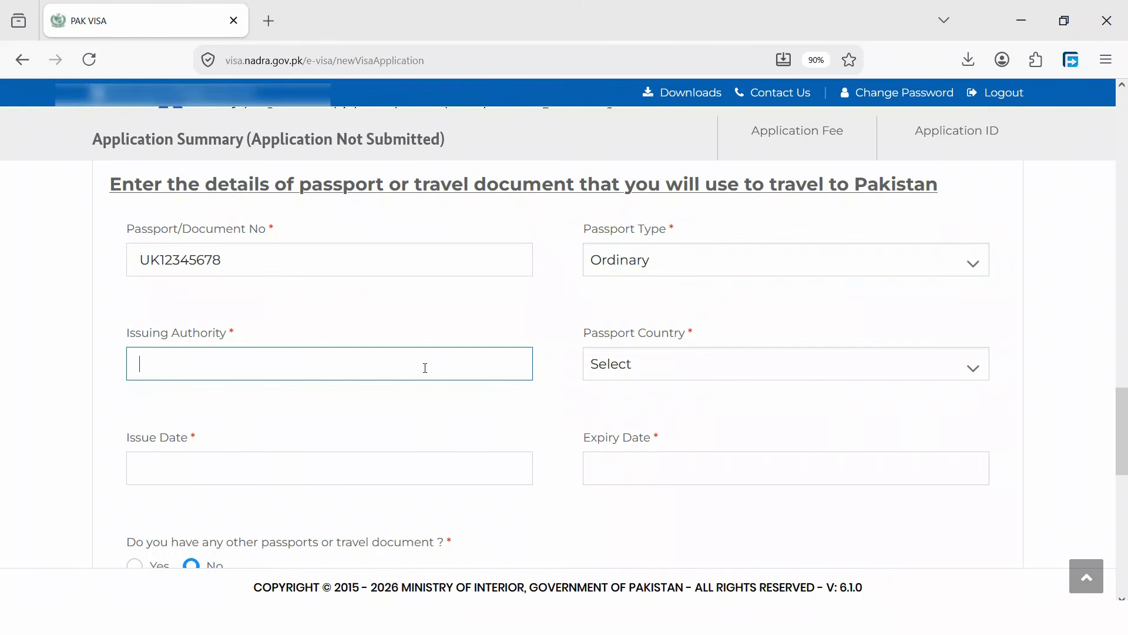
text(ULK)
click(697, 375)
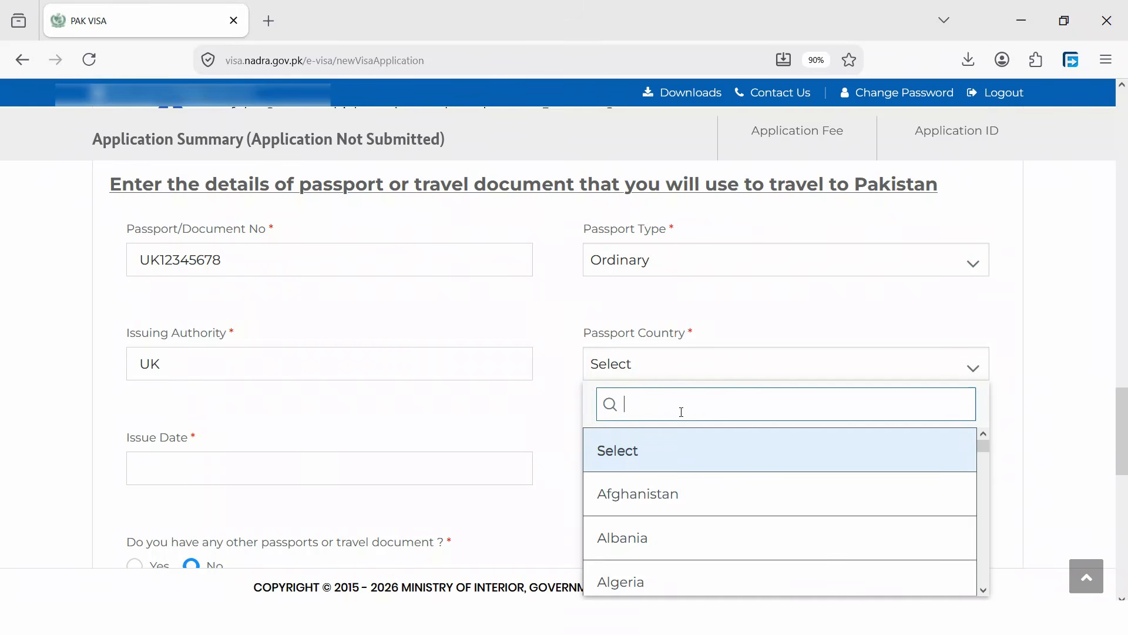
text(uni)
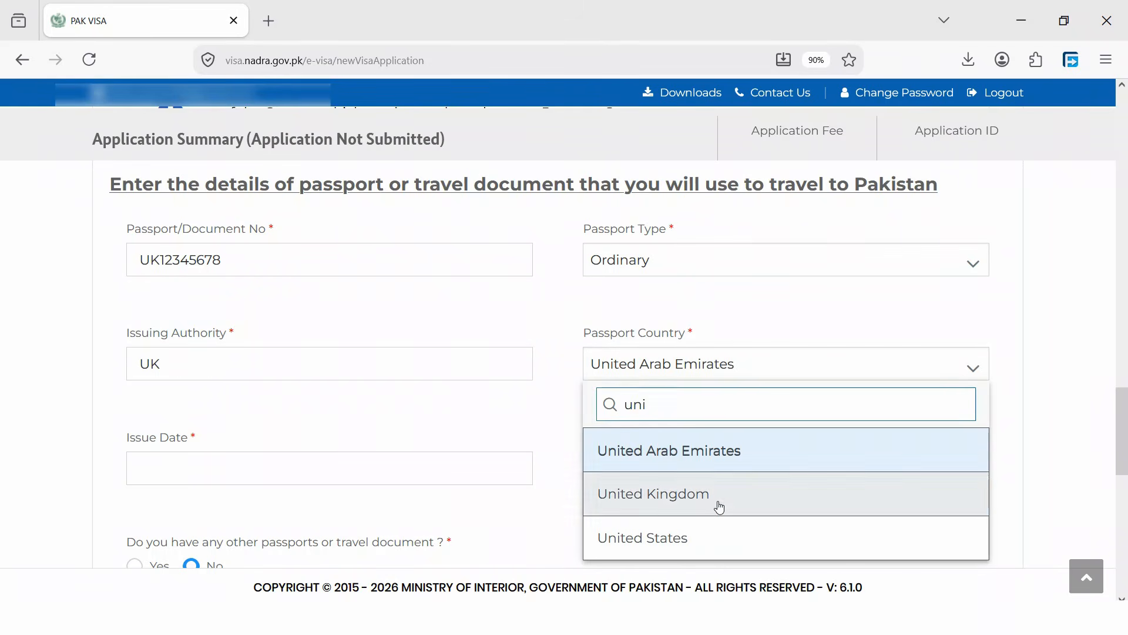
click(721, 506)
- Set the passport issue date to 2025-08-27 and expiry date to 2029-08-08
scroll(533, 439, down, 2)
click(318, 382)
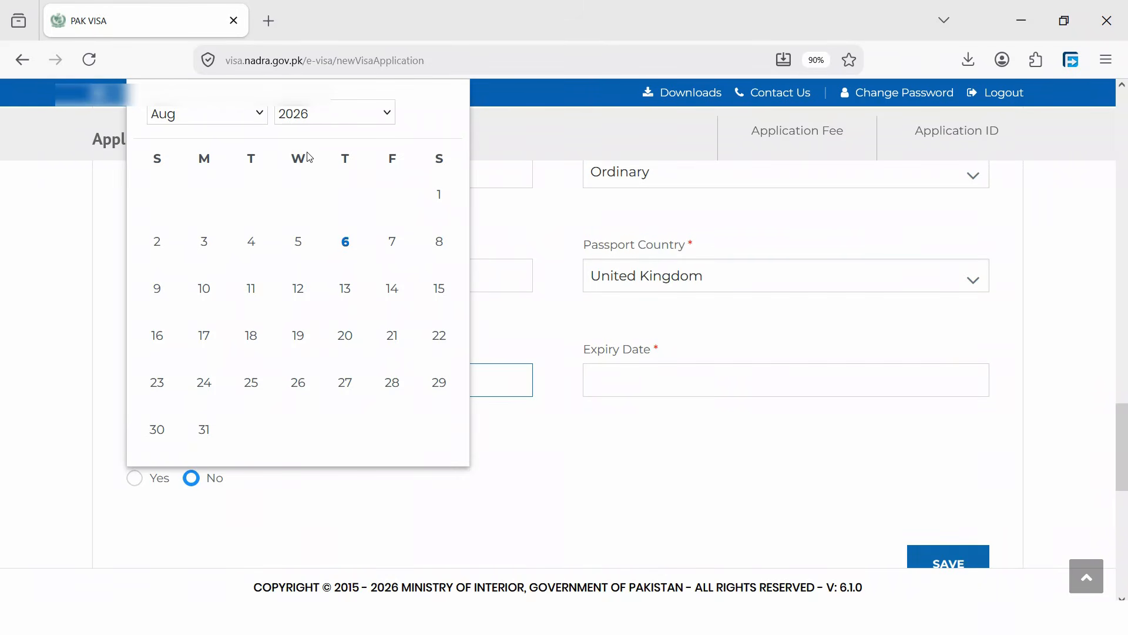
click(321, 116)
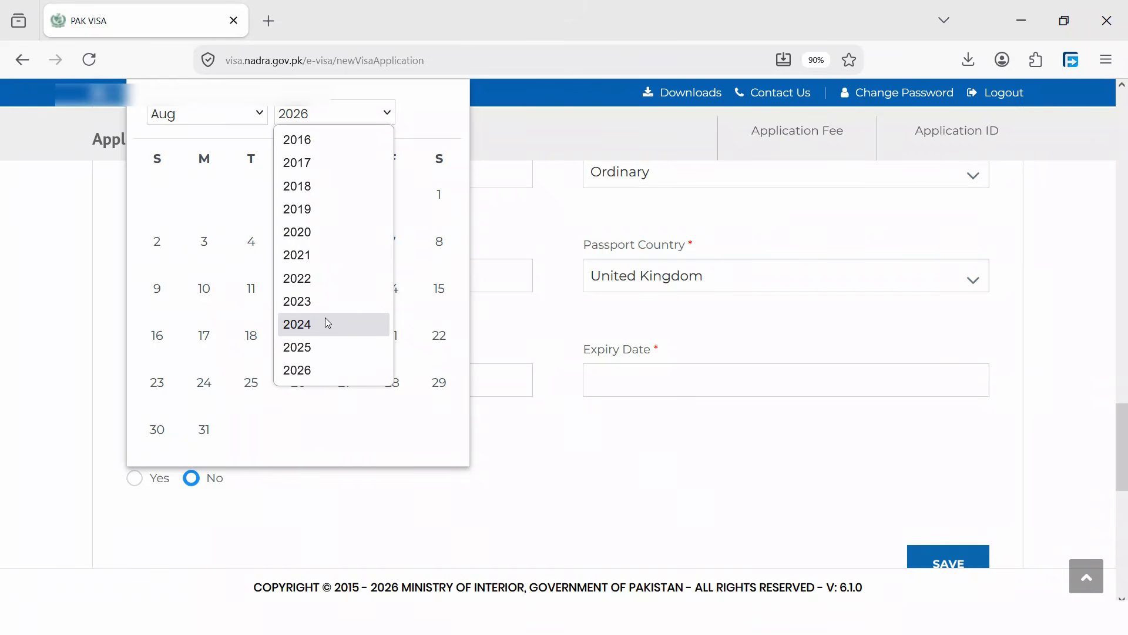
click(322, 345)
click(312, 294)
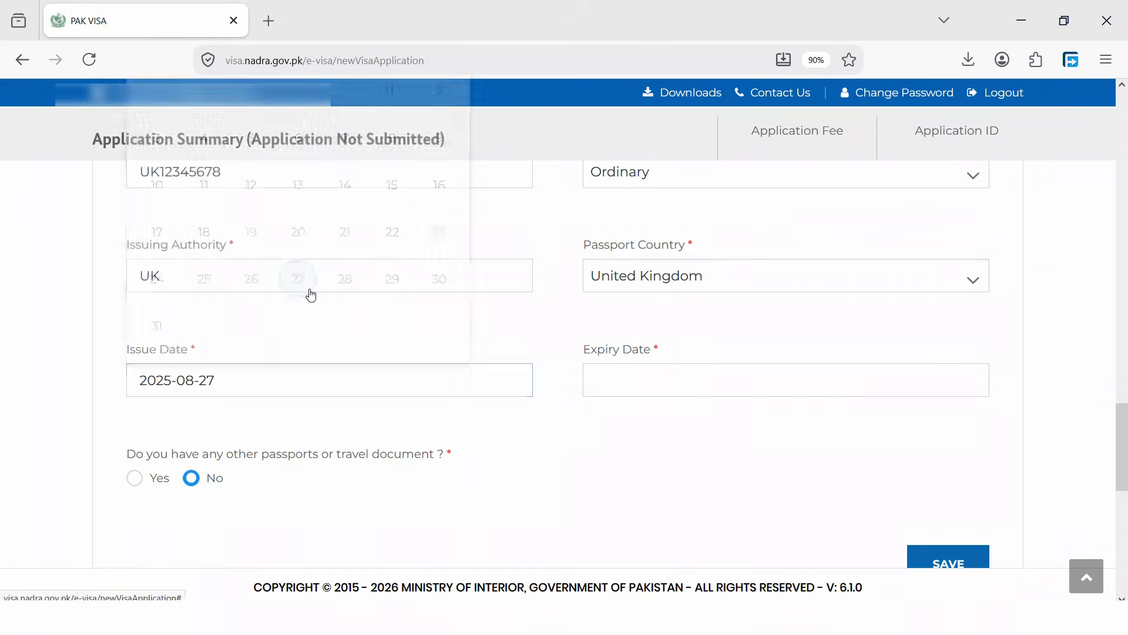
click(630, 383)
click(790, 113)
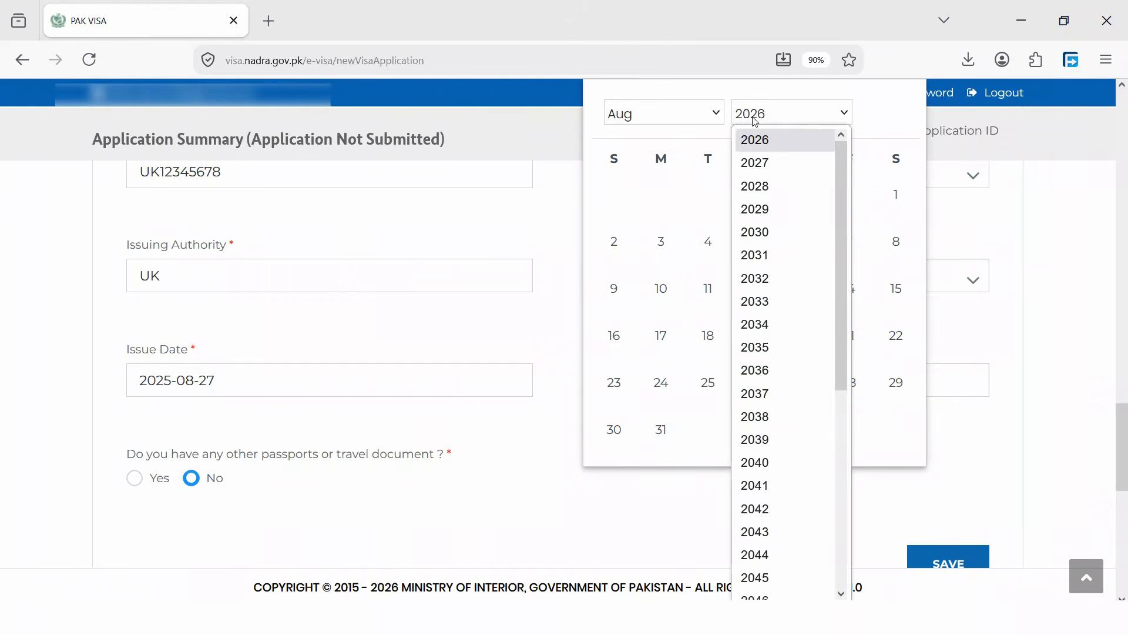
click(782, 209)
click(754, 185)
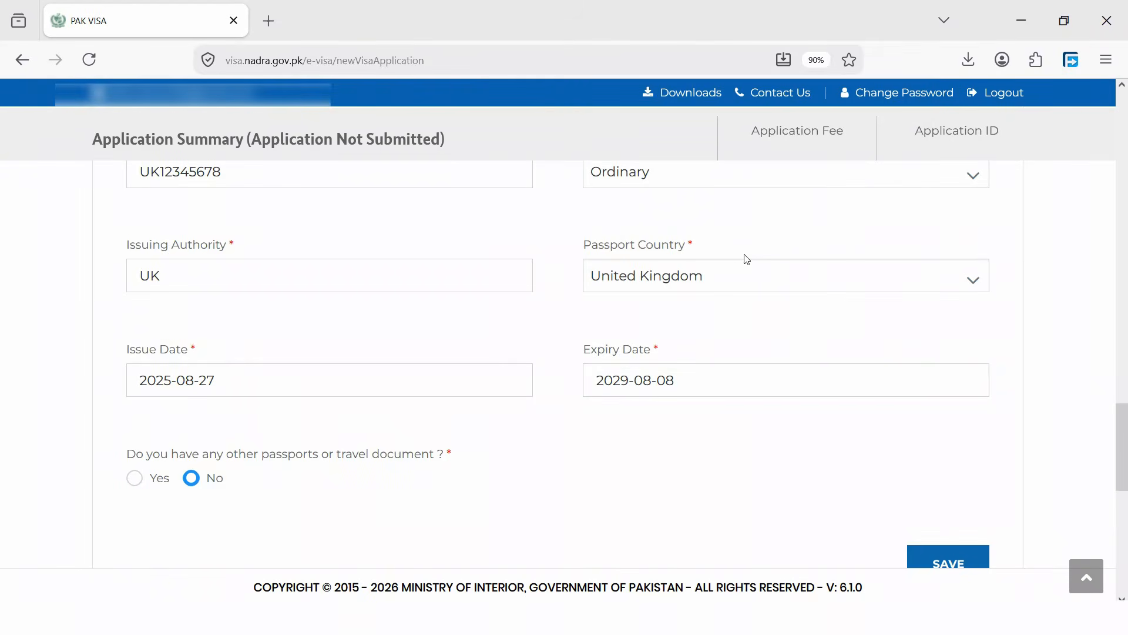
scroll(558, 429, down, 2)
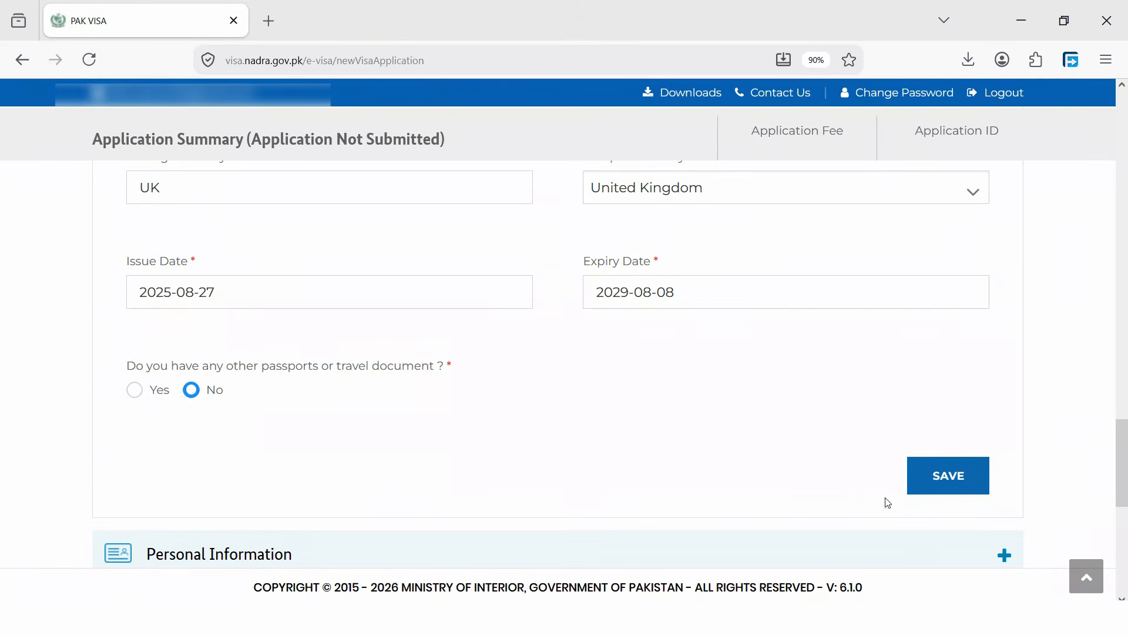
- Save the application section, then enter the applicant's surname, given name and birth country Pakistan
click(935, 480)
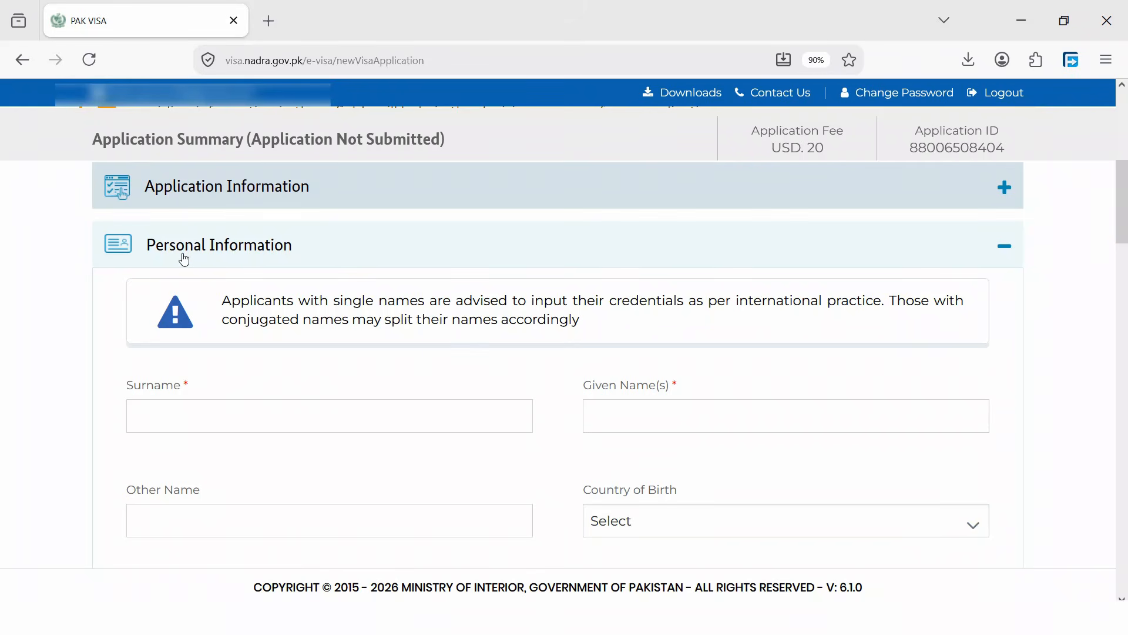
click(233, 419)
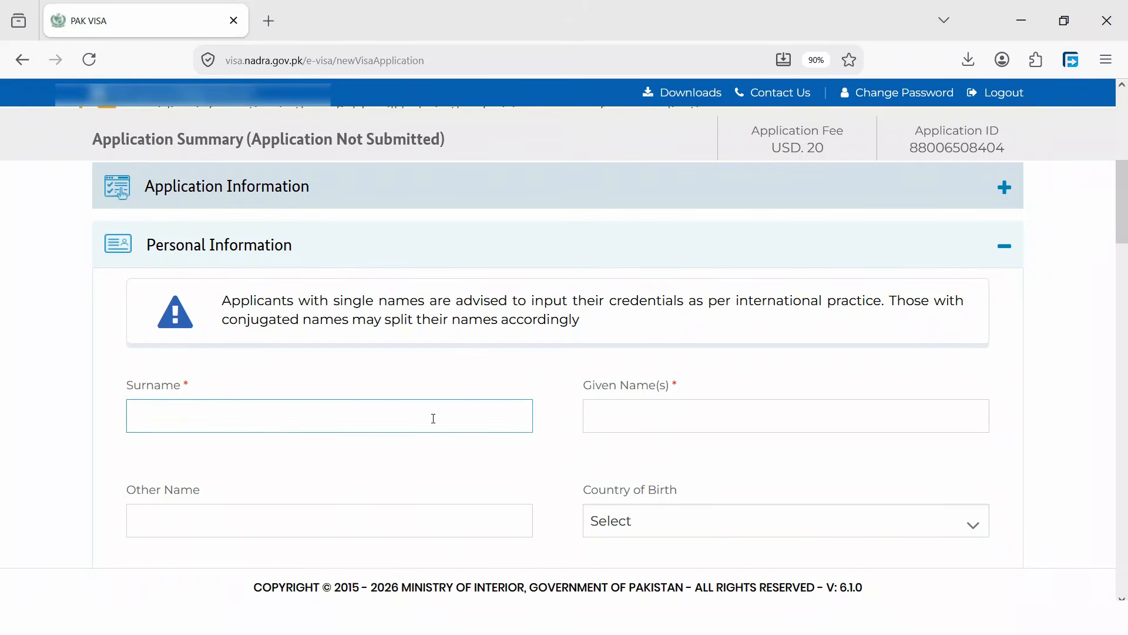
key(Tab)
scroll(645, 432, down, 2)
click(645, 432)
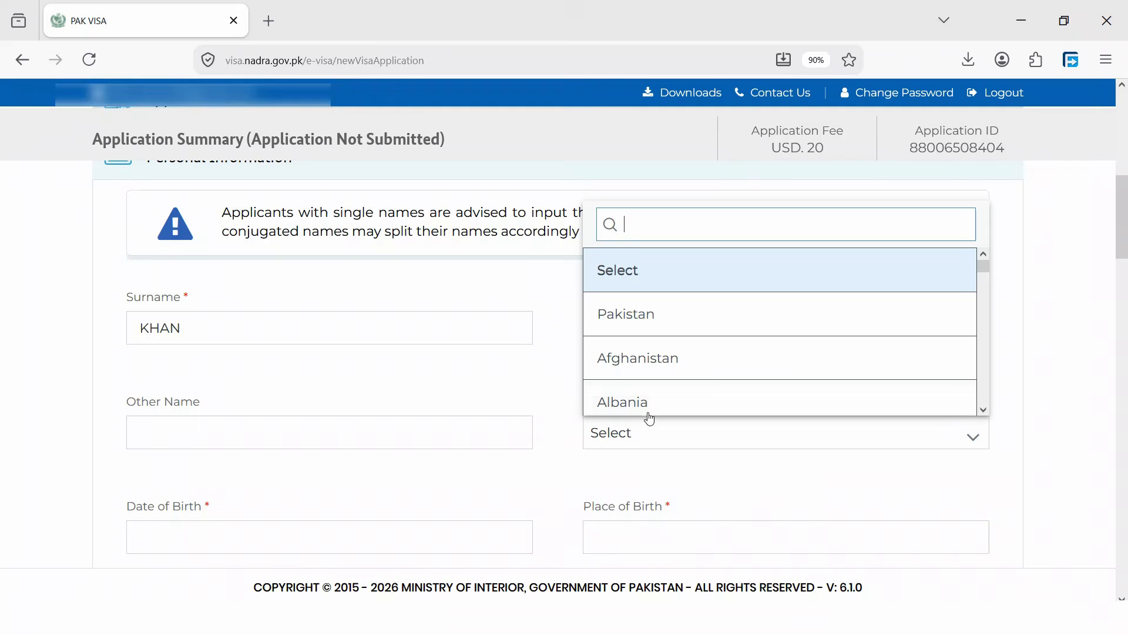
click(680, 325)
scroll(583, 356, down, 2)
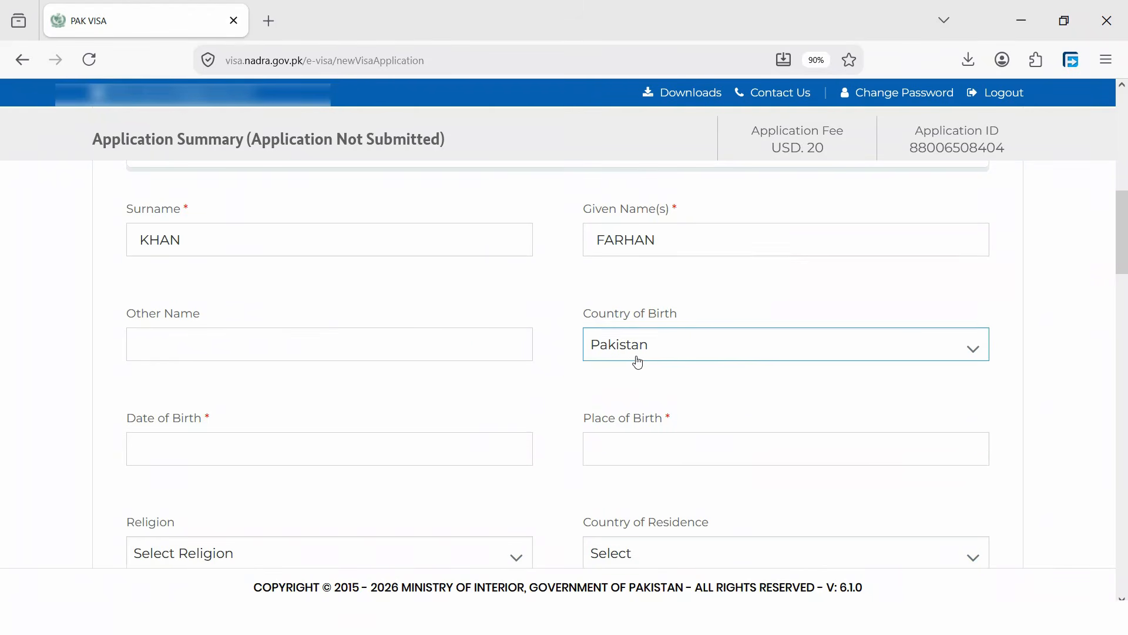
click(415, 355)
scroll(415, 368, down, 2)
click(332, 364)
click(358, 113)
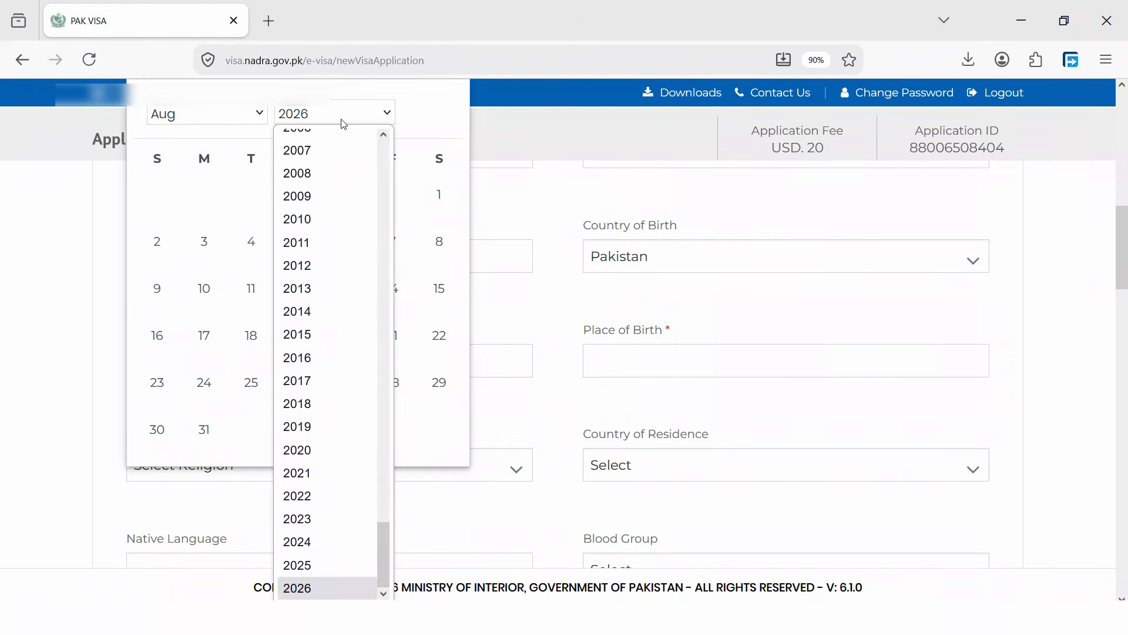
scroll(329, 176, up, 3)
click(306, 163)
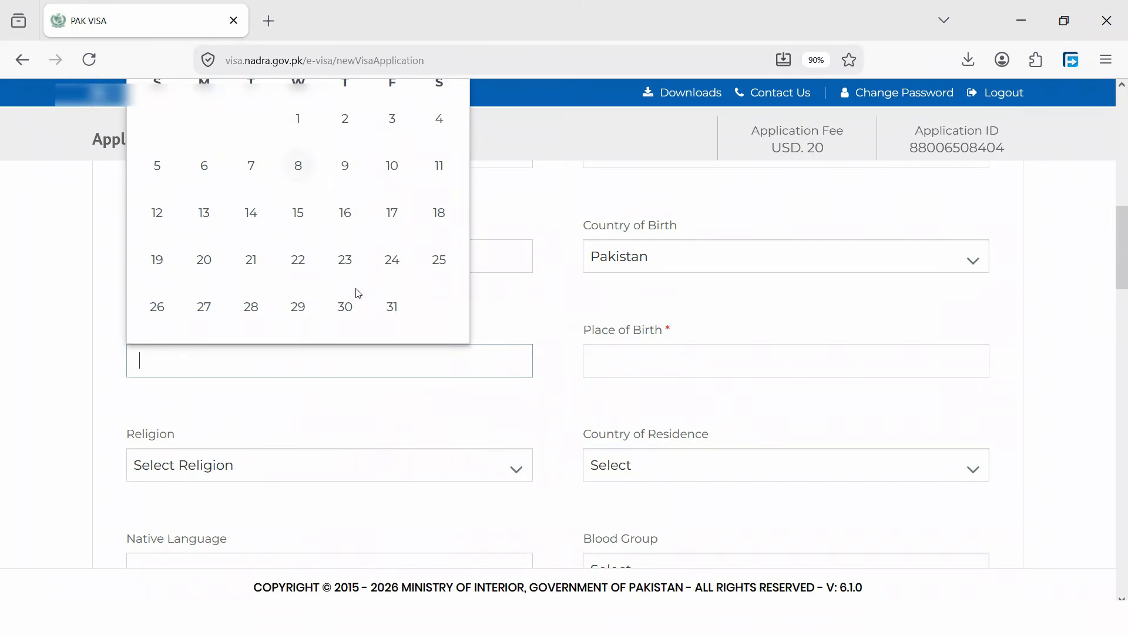
click(299, 305)
click(616, 359)
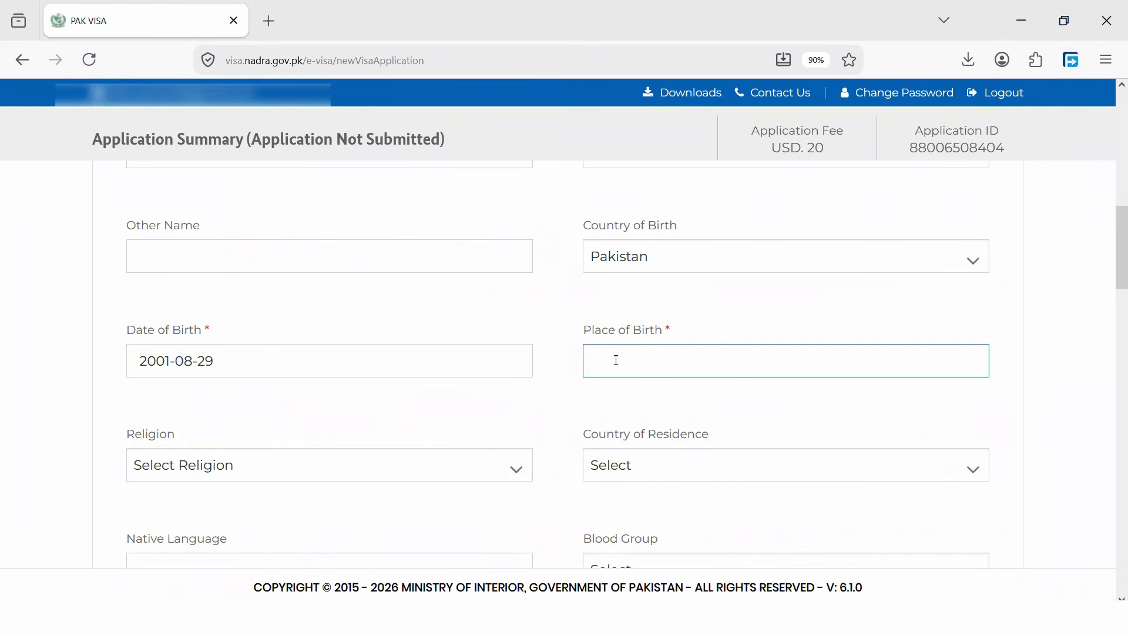
text(LAHORE)
scroll(570, 327, down, 2)
scroll(464, 355, up, 1)
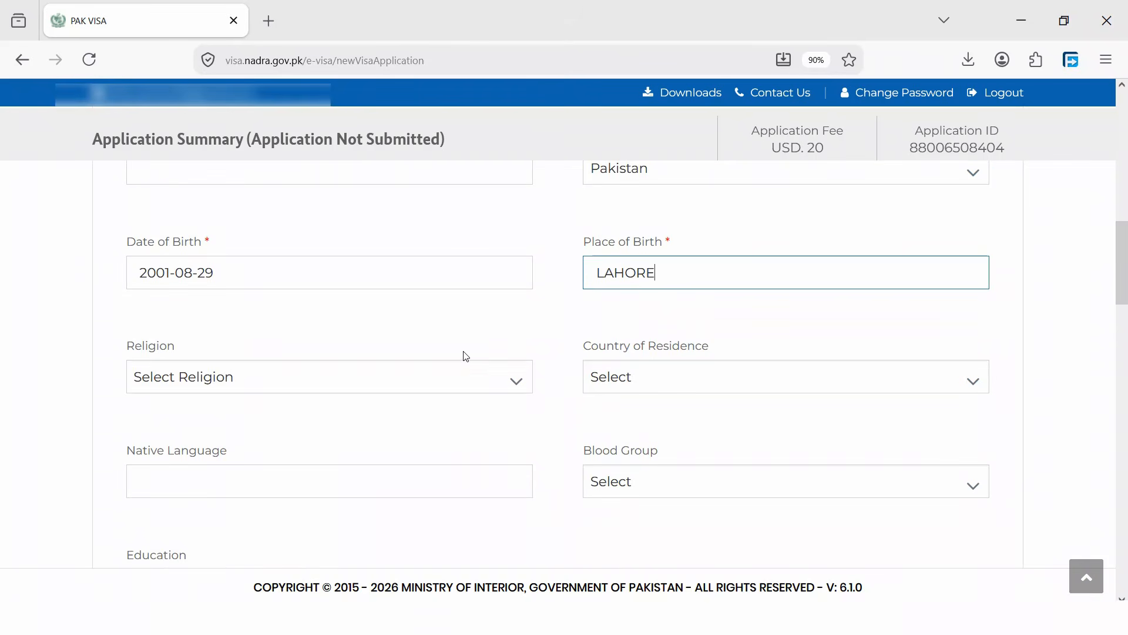
drag(184, 347, 131, 352)
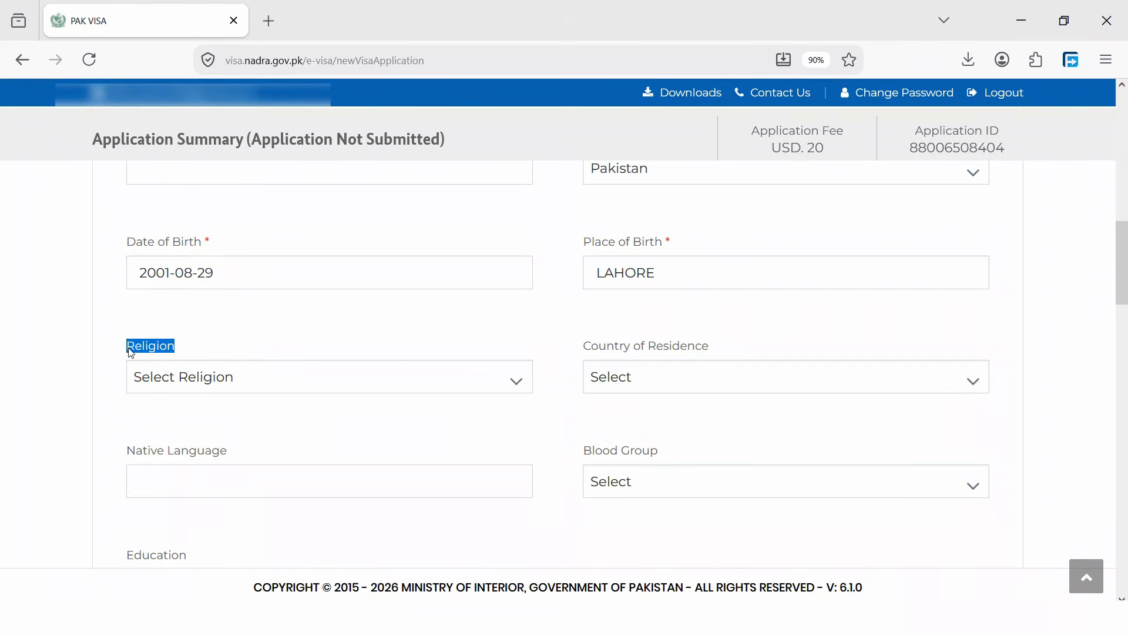
drag(212, 243, 204, 244)
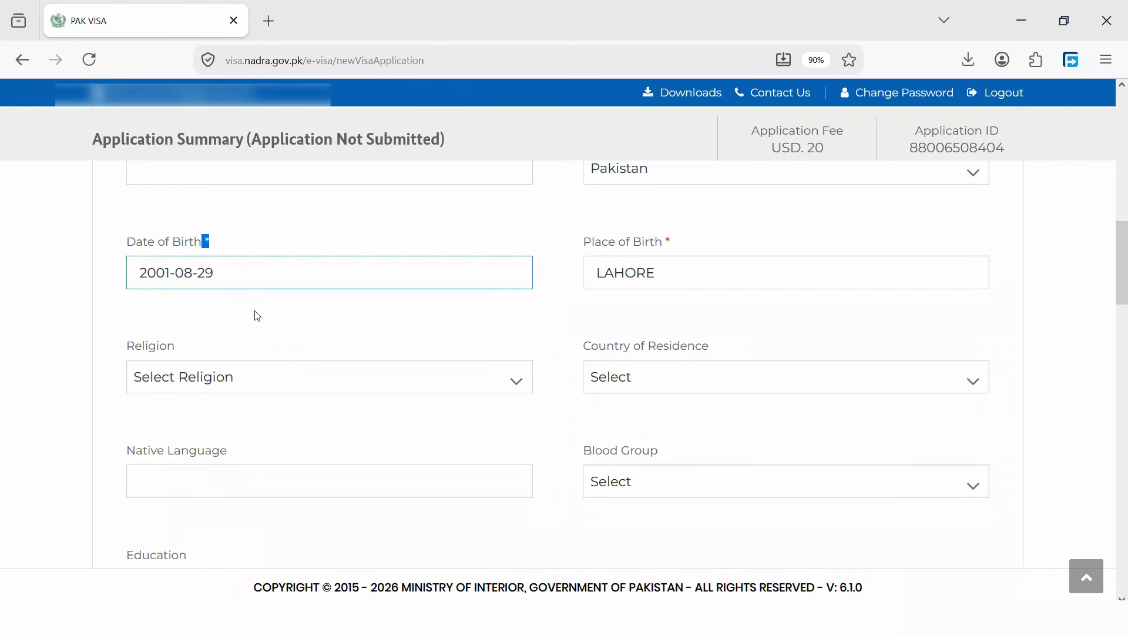
scroll(341, 376, down, 3)
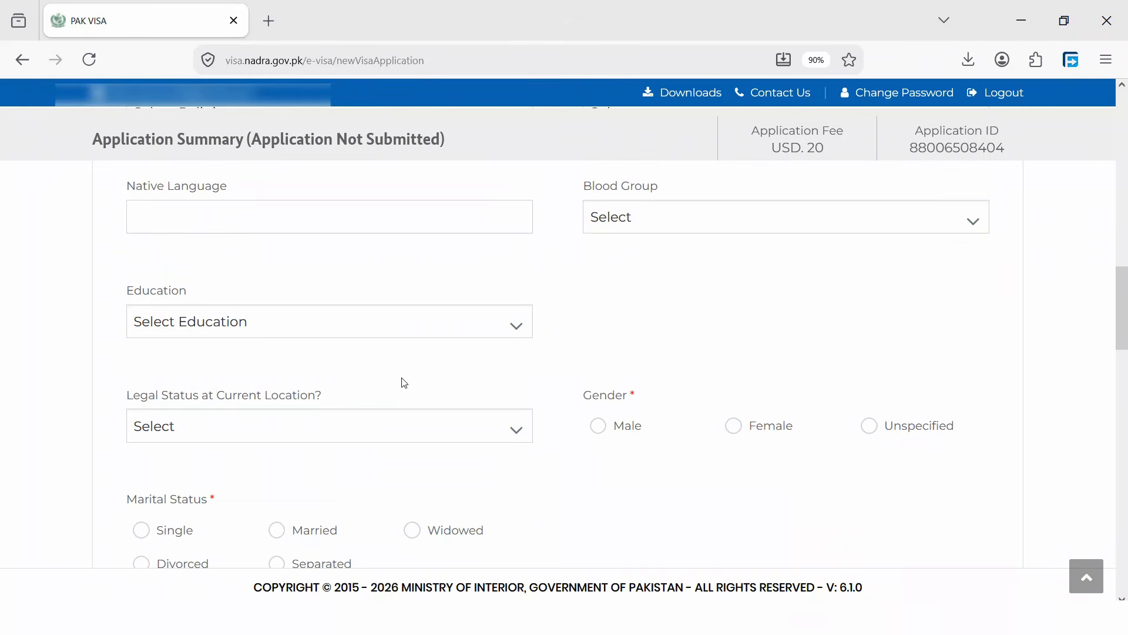
- Mark the applicant's gender as Male and marital status as Single
click(598, 426)
scroll(436, 411, down, 3)
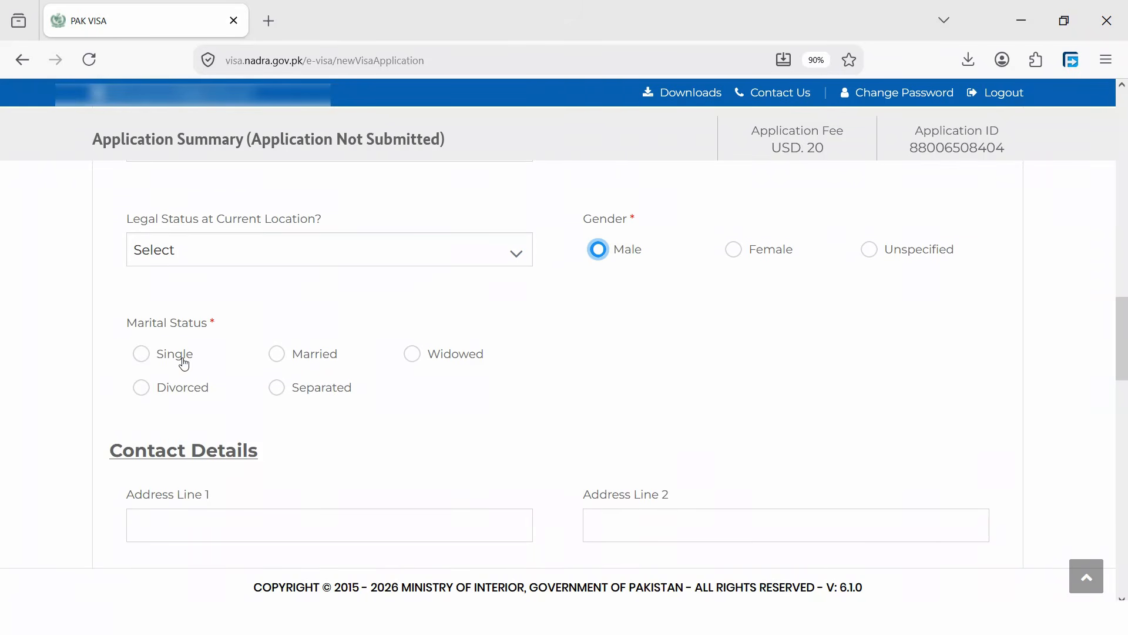
click(180, 359)
scroll(317, 420, down, 3)
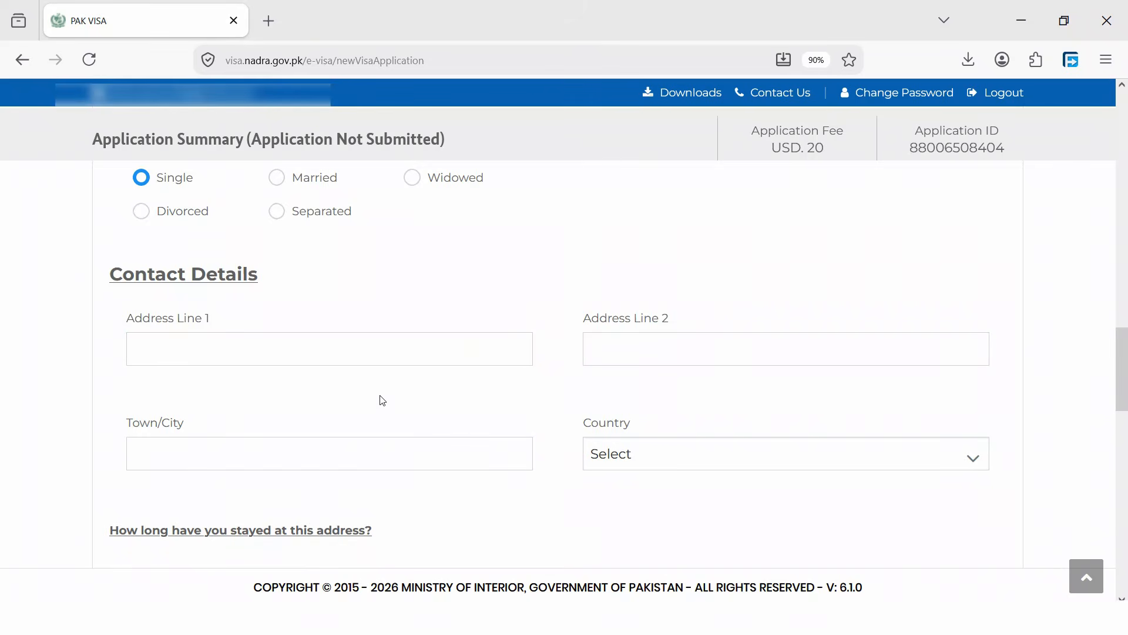
scroll(376, 394, down, 3)
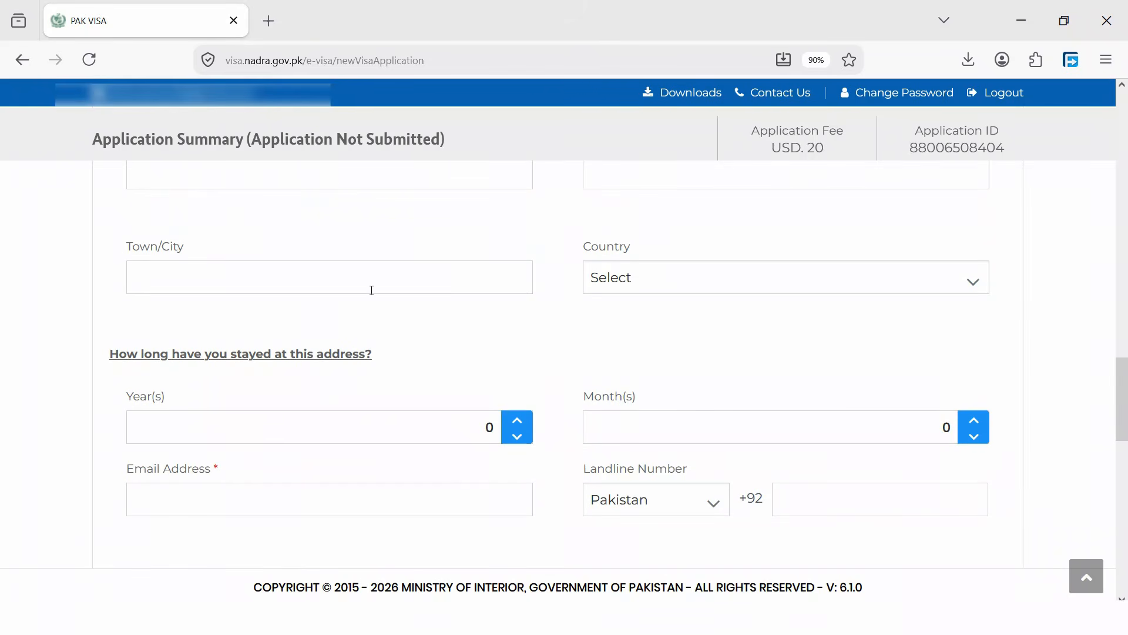
scroll(470, 406, down, 2)
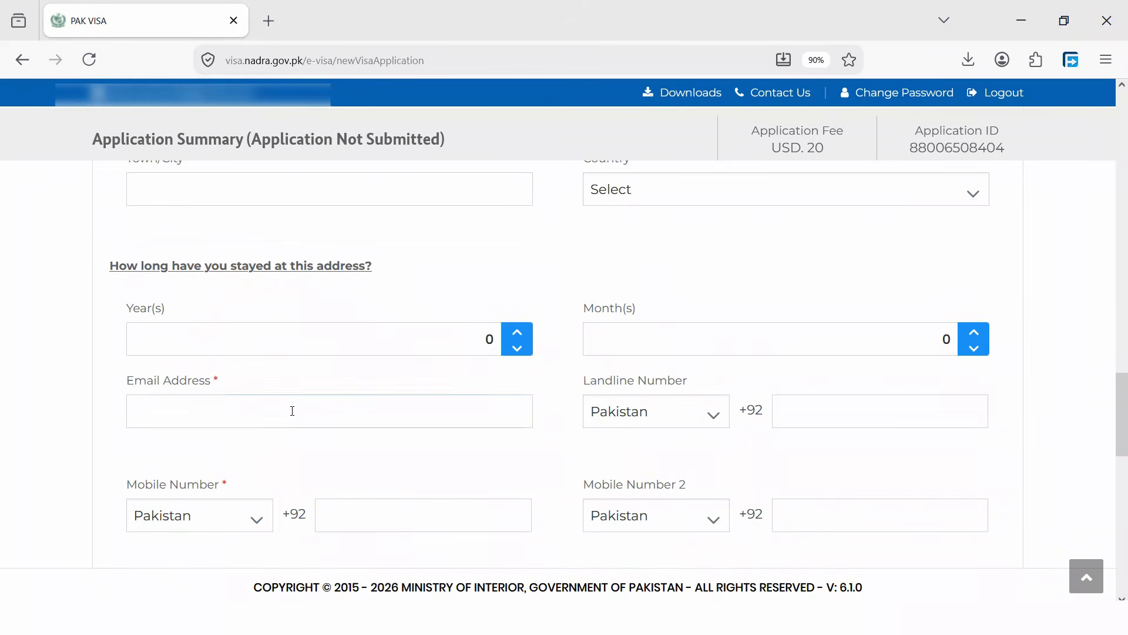
- Enter the contact e-mail and mobile number, set nationality acquired by Naturalization, and save
click(288, 418)
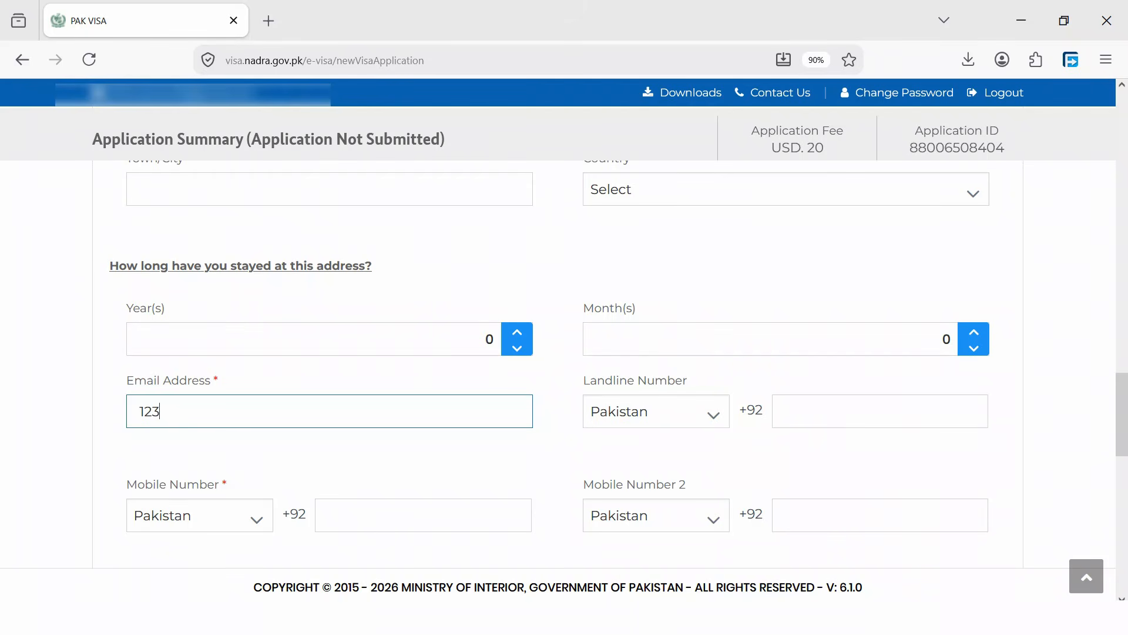
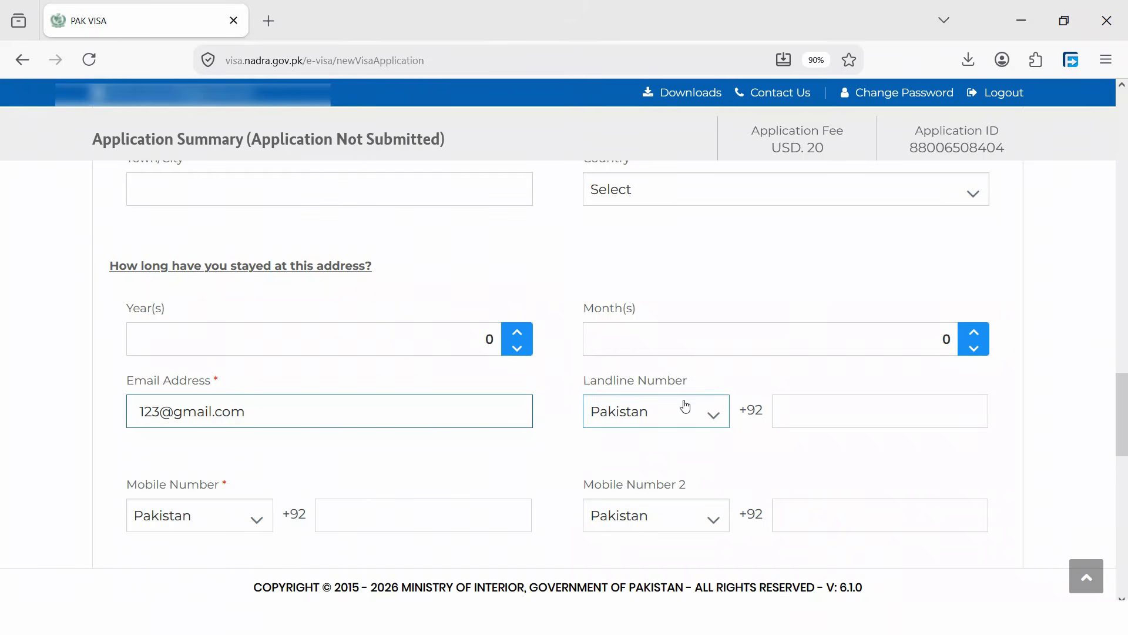
scroll(520, 435, down, 2)
click(322, 423)
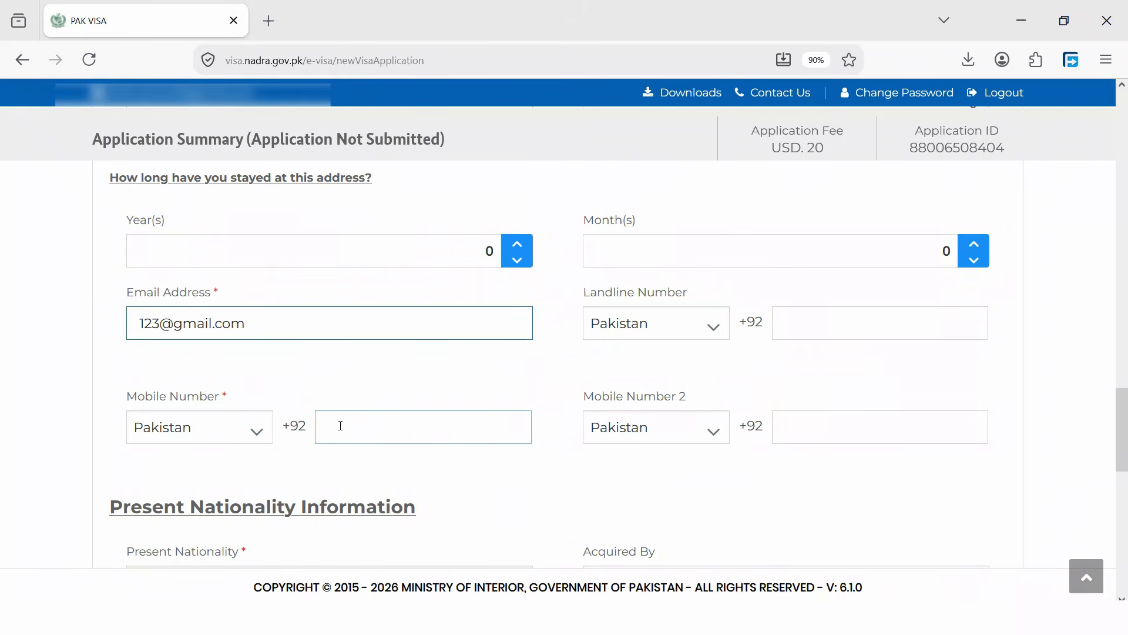
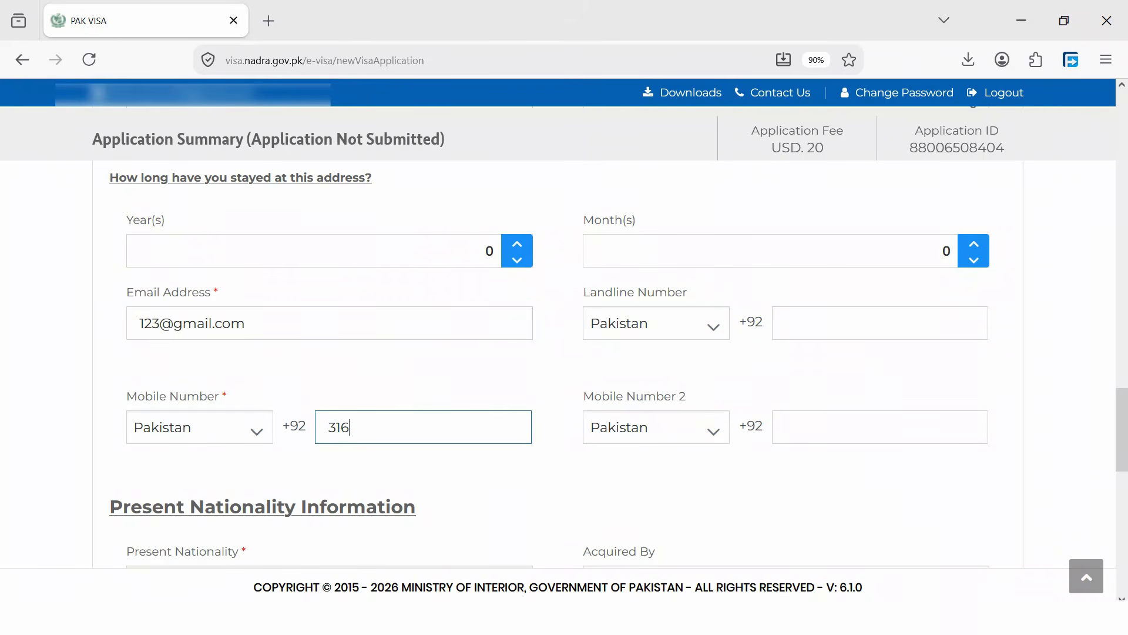
scroll(443, 404, down, 3)
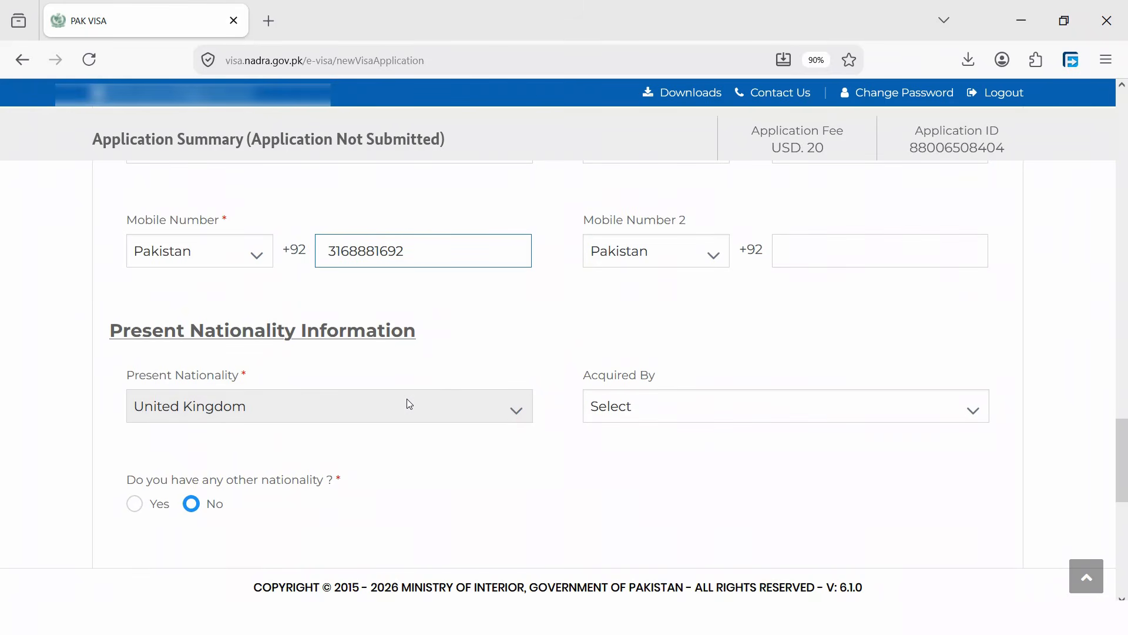
click(620, 403)
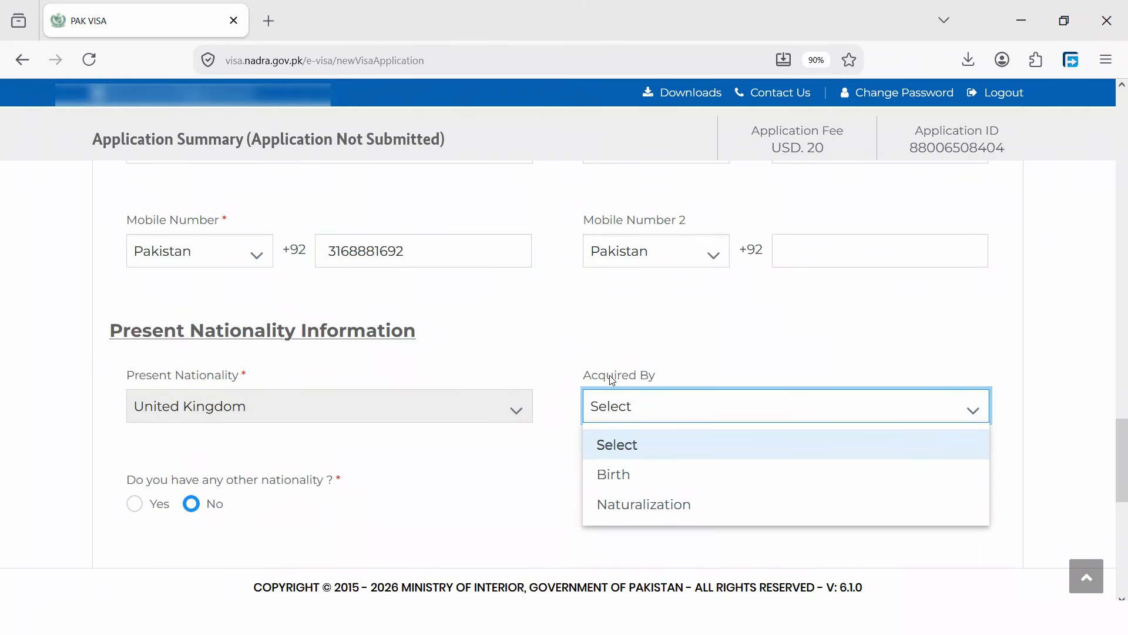
click(645, 504)
scroll(541, 458, down, 2)
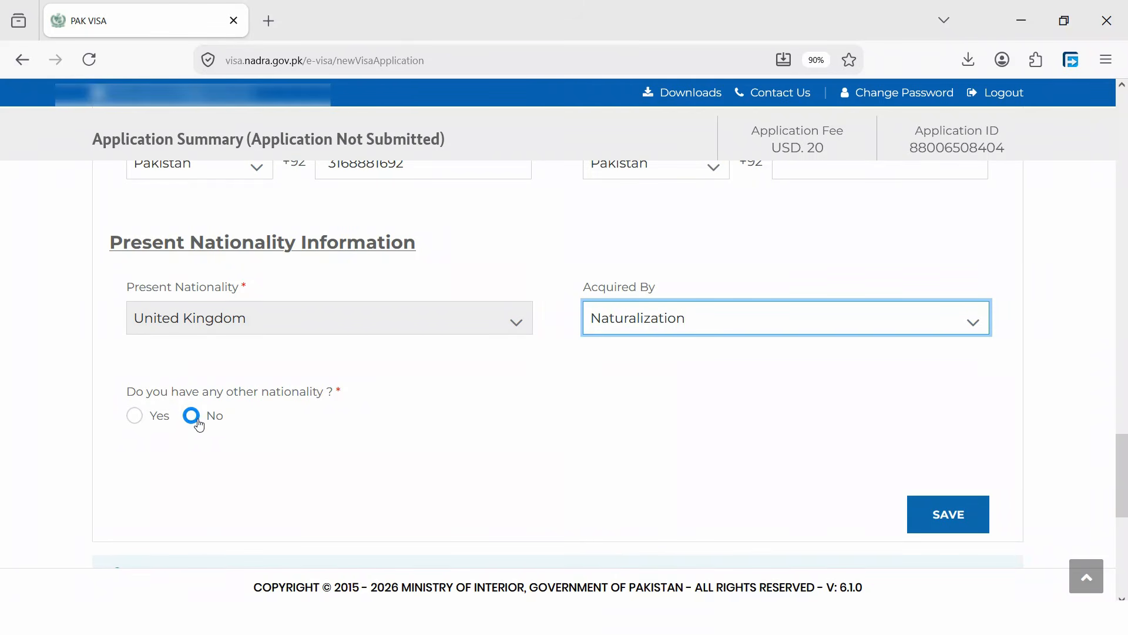
click(958, 515)
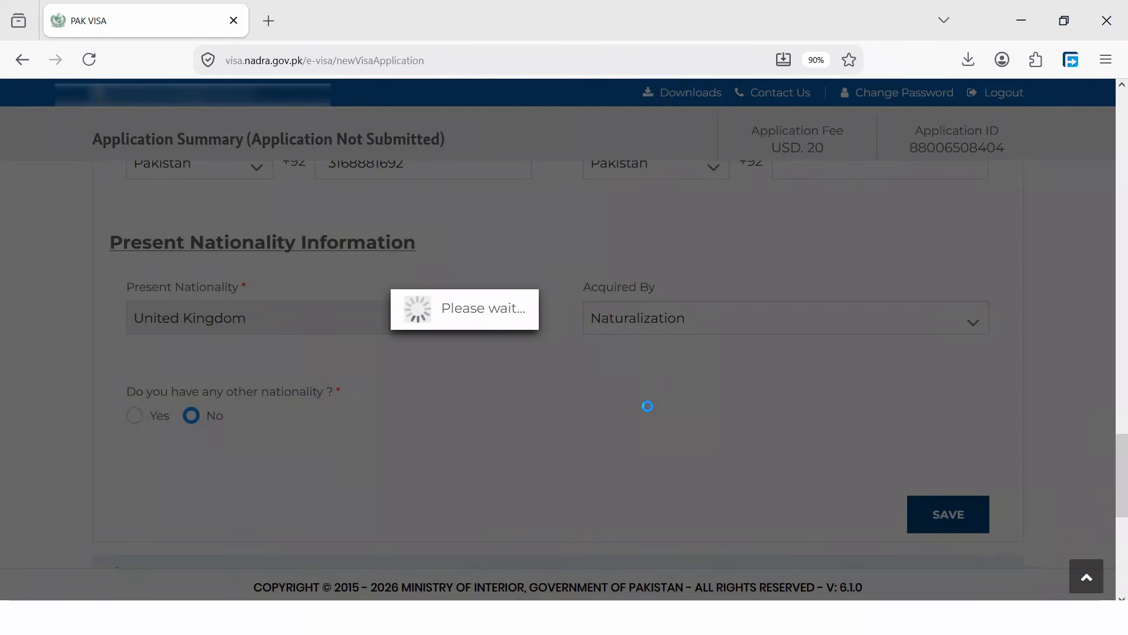
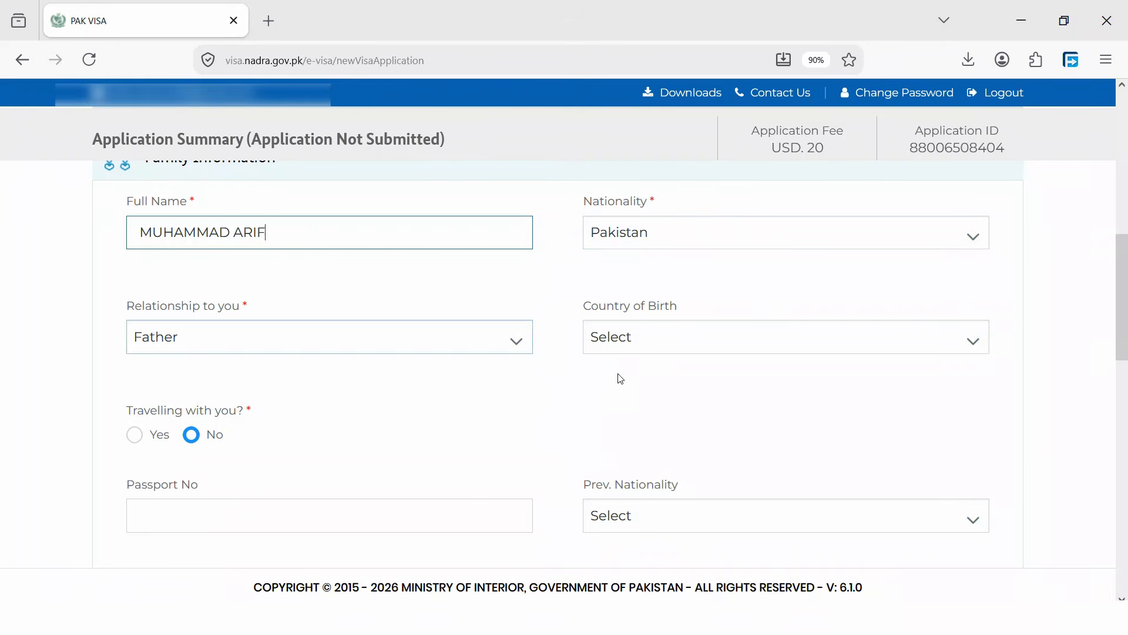
- Finish entering the father's name and add him to the family member list
scroll(604, 470, down, 2)
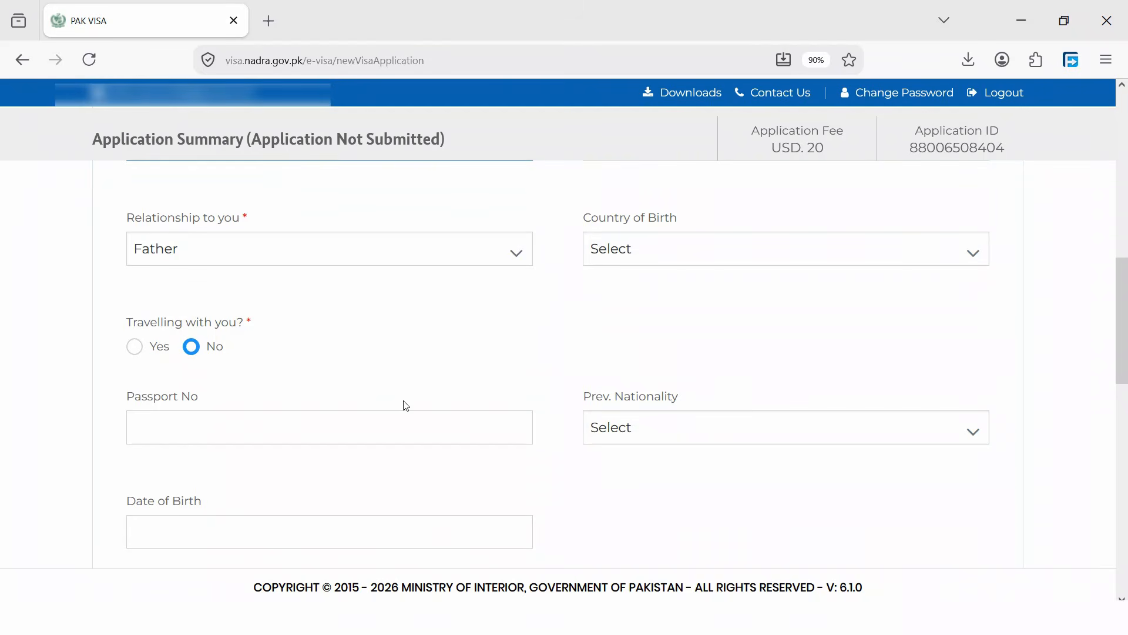
scroll(562, 426, down, 5)
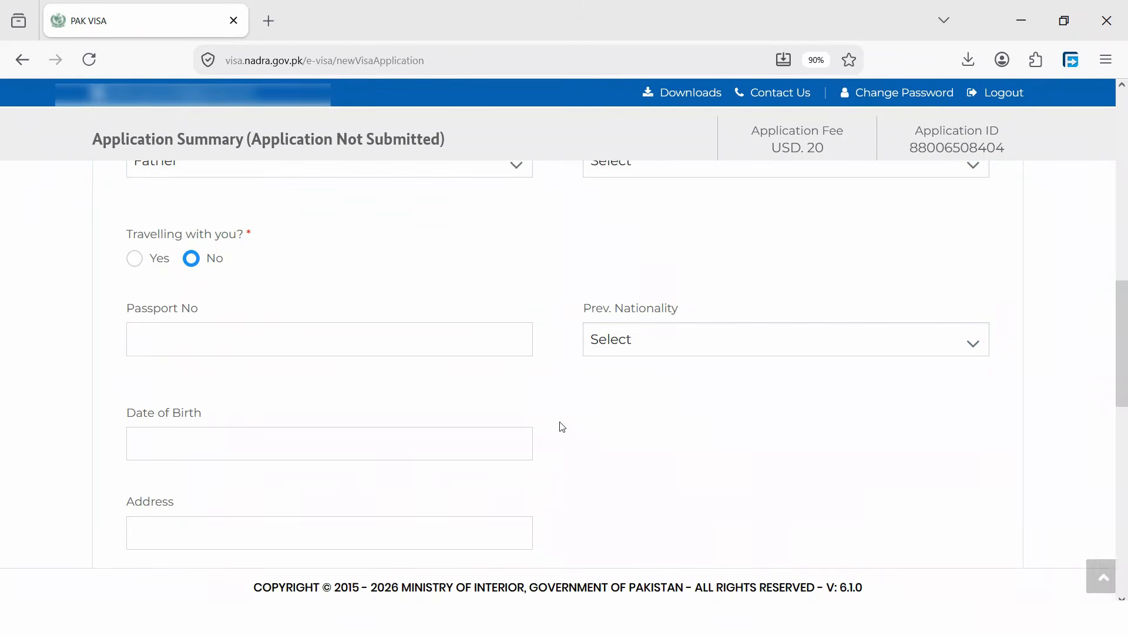
scroll(562, 424, down, 2)
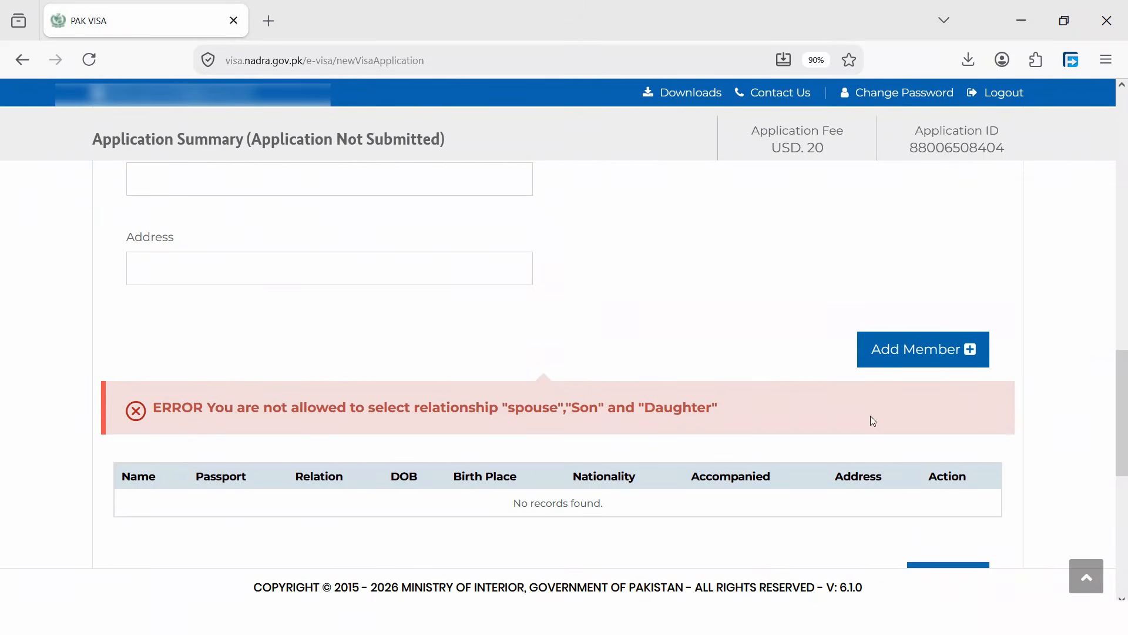
click(917, 361)
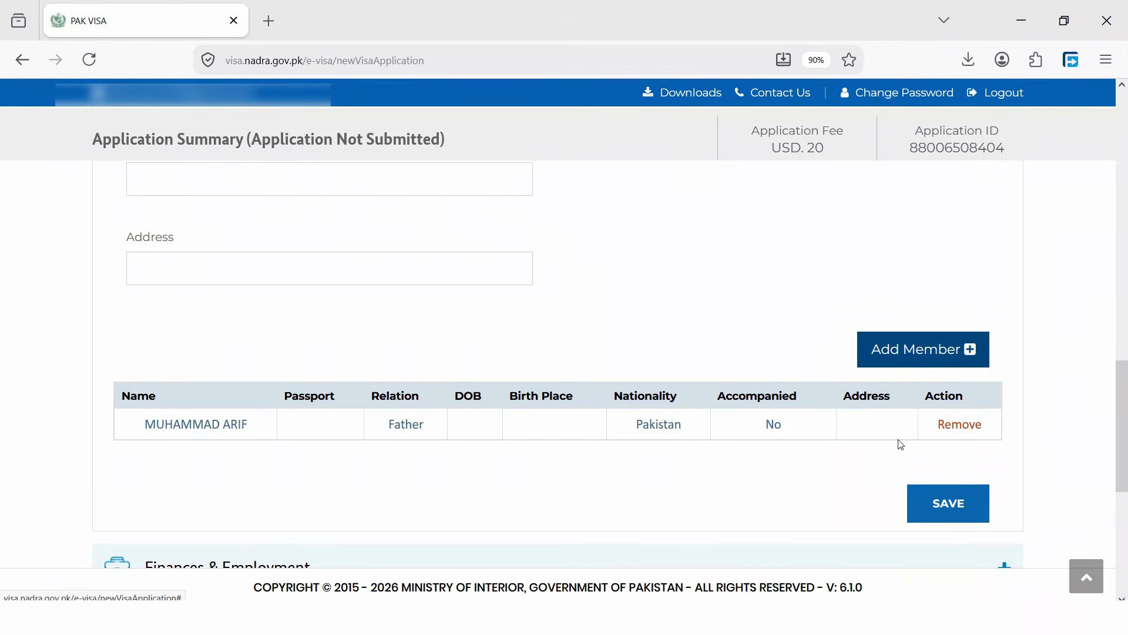
- Start a Mother entry with her full name and Pakistan as nationality
scroll(551, 367, up, 8)
click(307, 349)
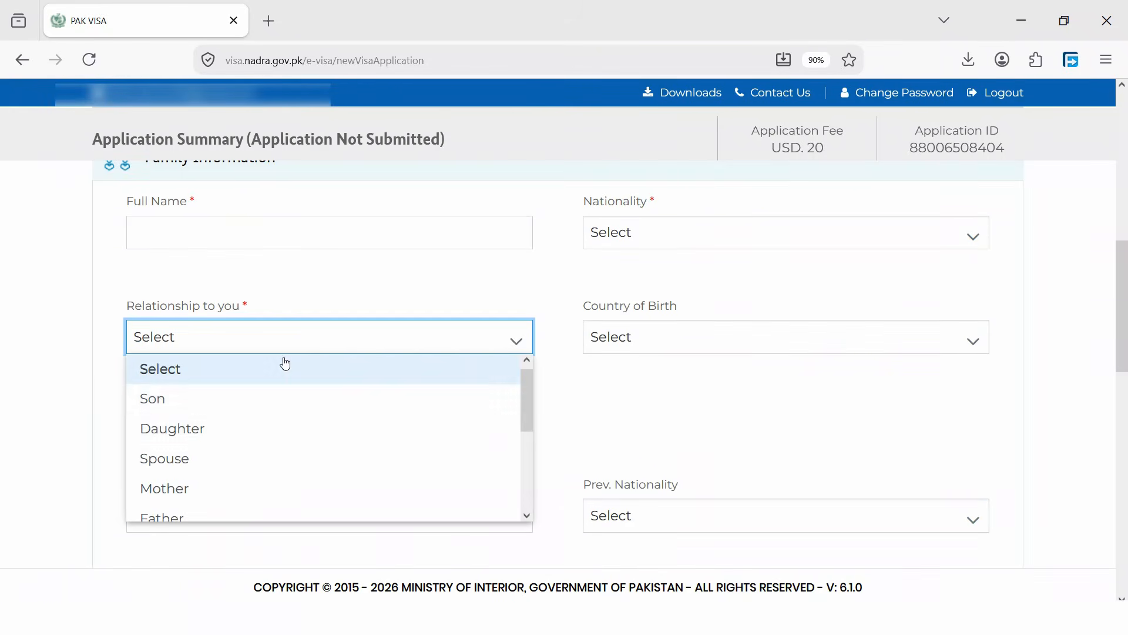
click(222, 487)
scroll(304, 372, up, 2)
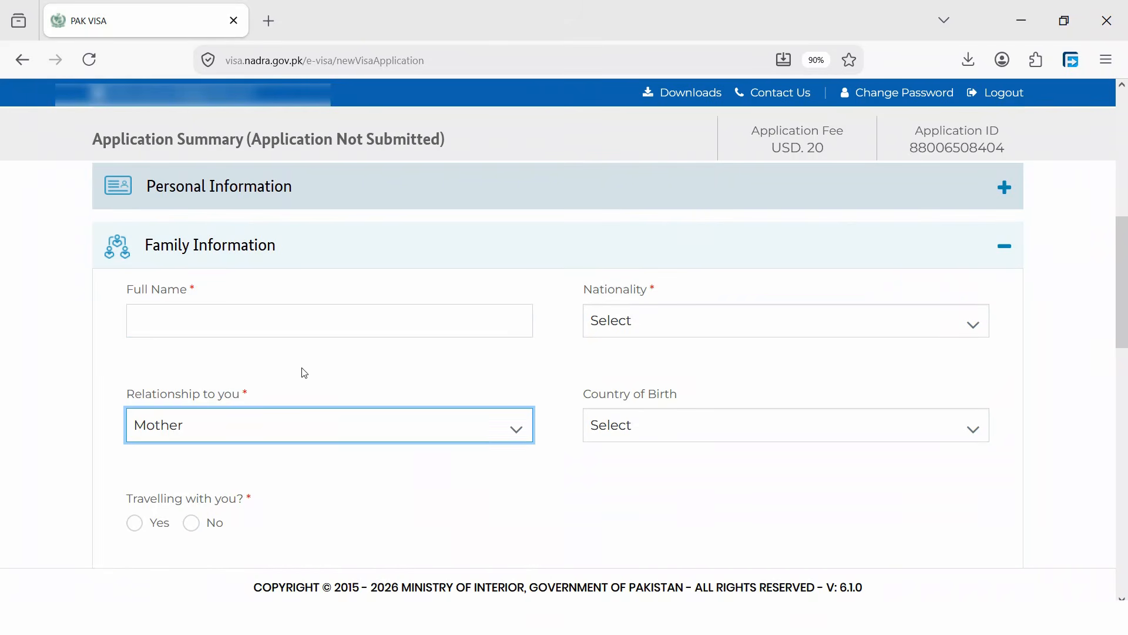
click(262, 316)
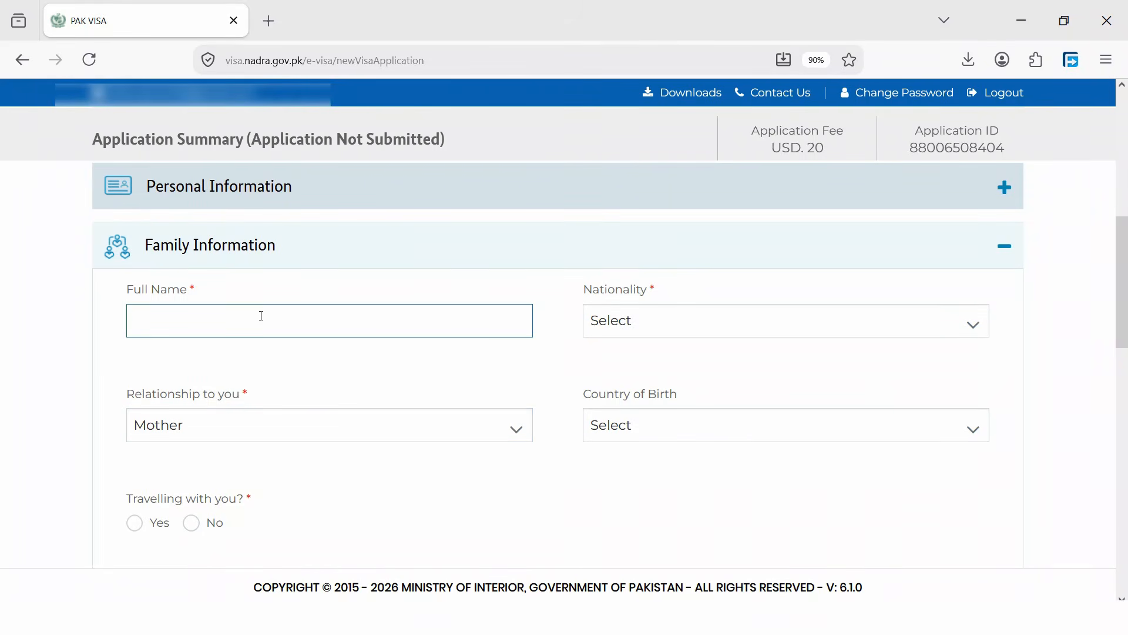
text(FATIMA)
click(643, 320)
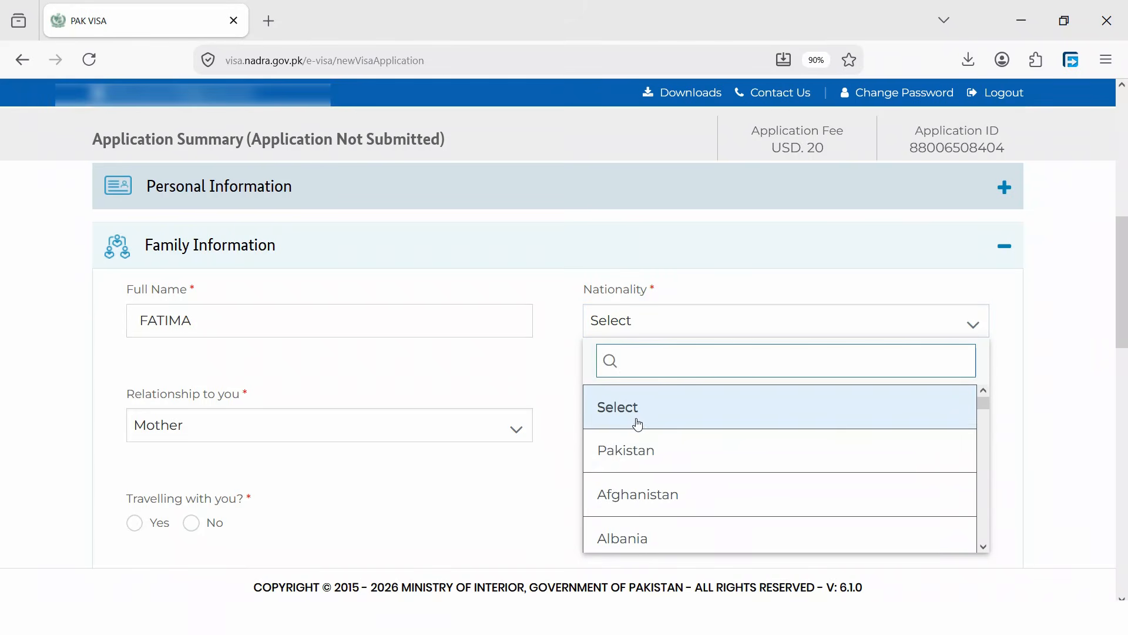
click(640, 449)
- Mark the mother as not travelling, add her to the table, and save the family information
scroll(493, 433, down, 2)
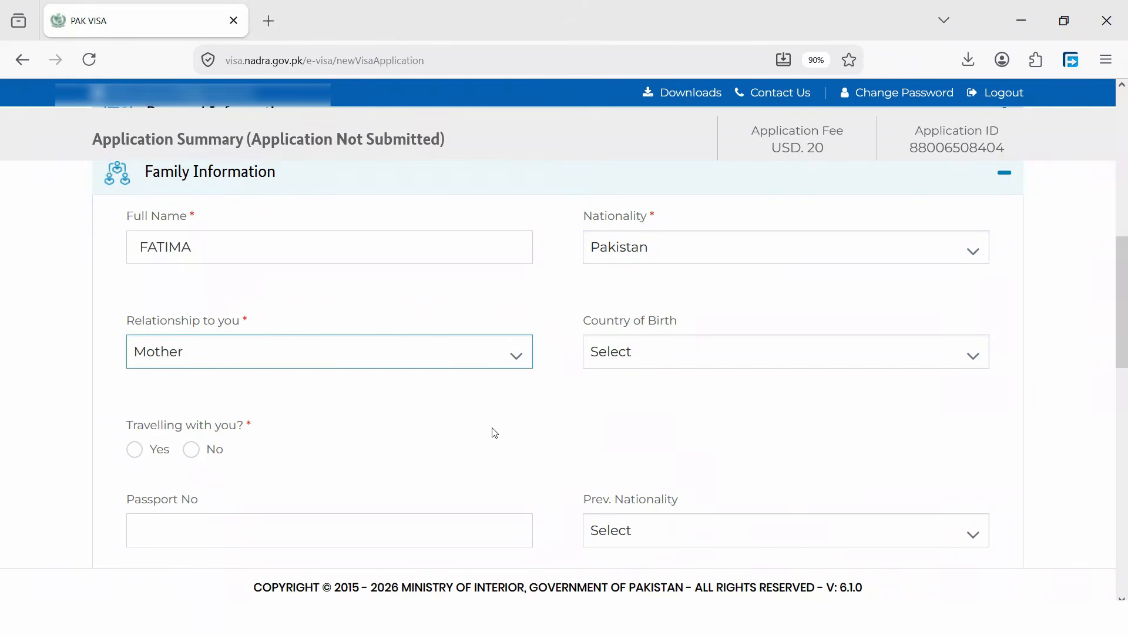
click(211, 437)
scroll(358, 434, down, 2)
click(358, 434)
scroll(439, 418, down, 4)
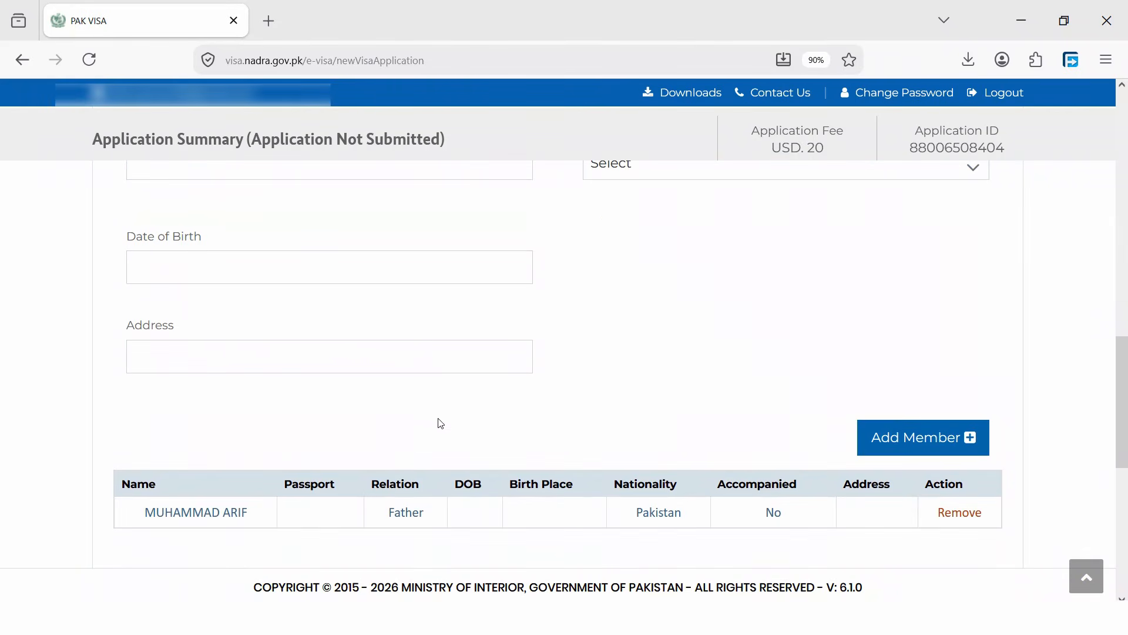
click(938, 438)
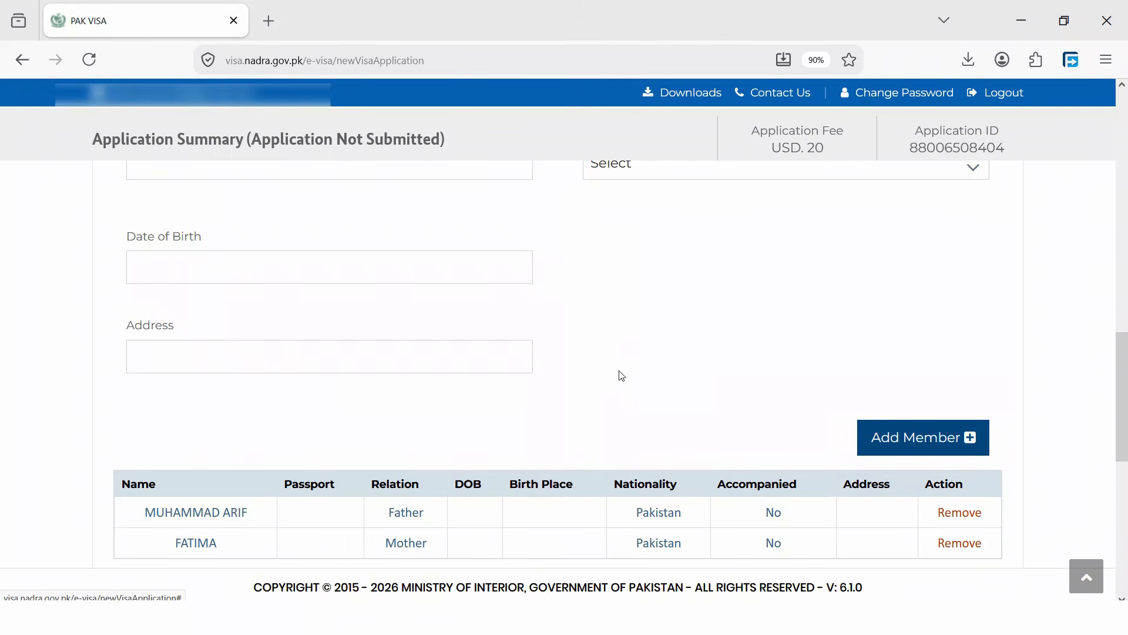
scroll(617, 373, down, 2)
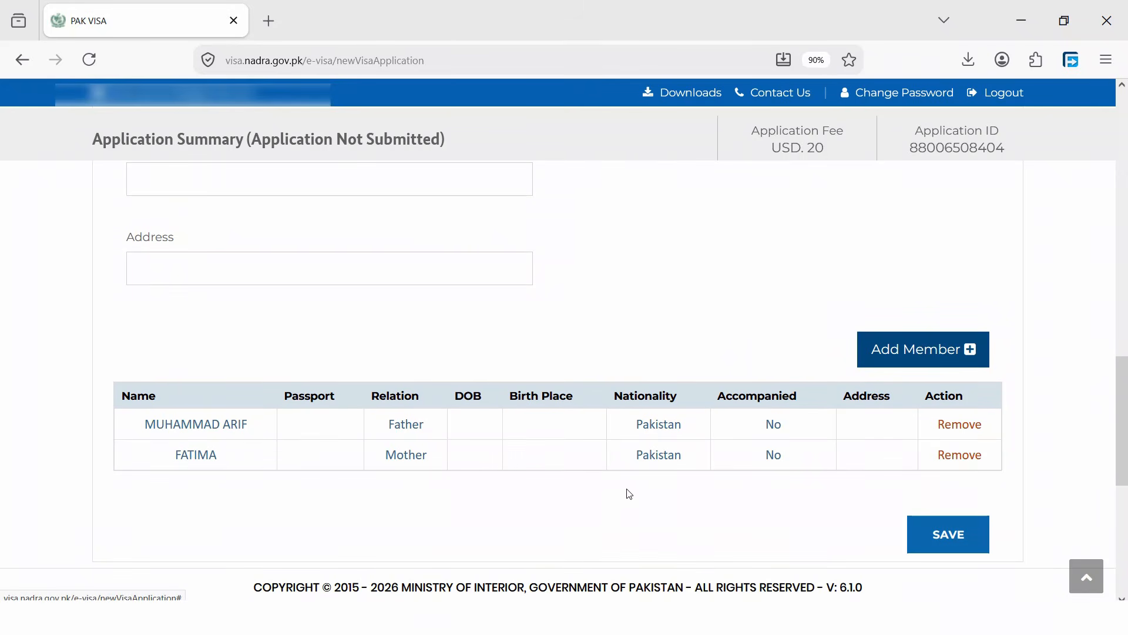
click(928, 534)
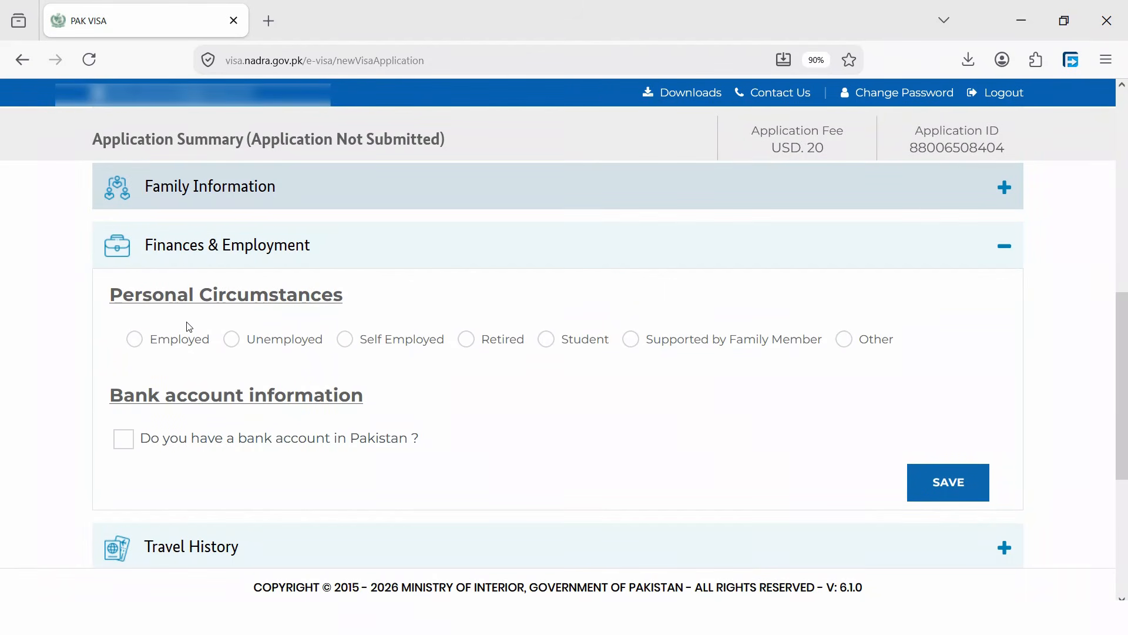
- Set Personal Circumstances to Unemployed and save the finances and employment details
click(277, 343)
click(937, 482)
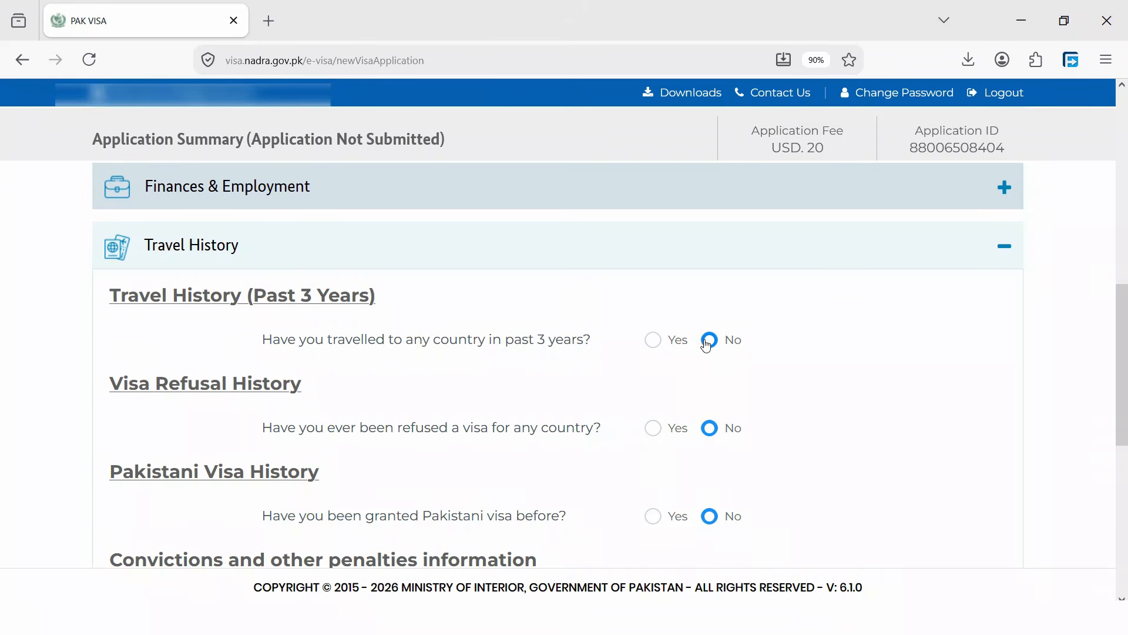
- Answer Yes to a previous Pakistani visa and look through the visa date, number, purpose, duration, type and place fields
scroll(247, 335, down, 2)
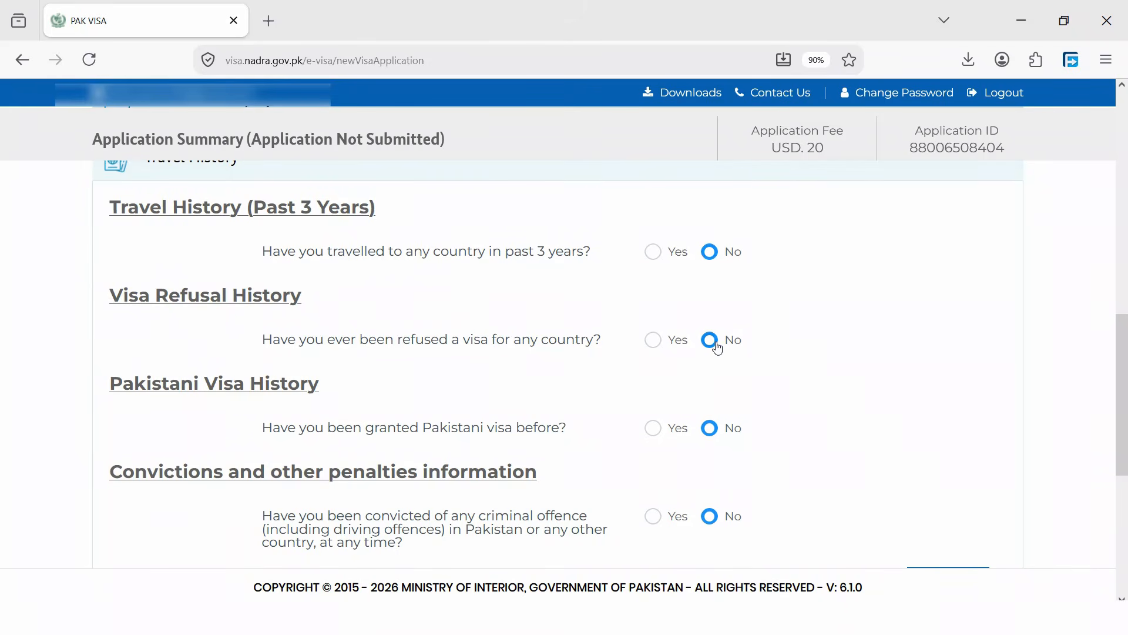
scroll(375, 382, down, 2)
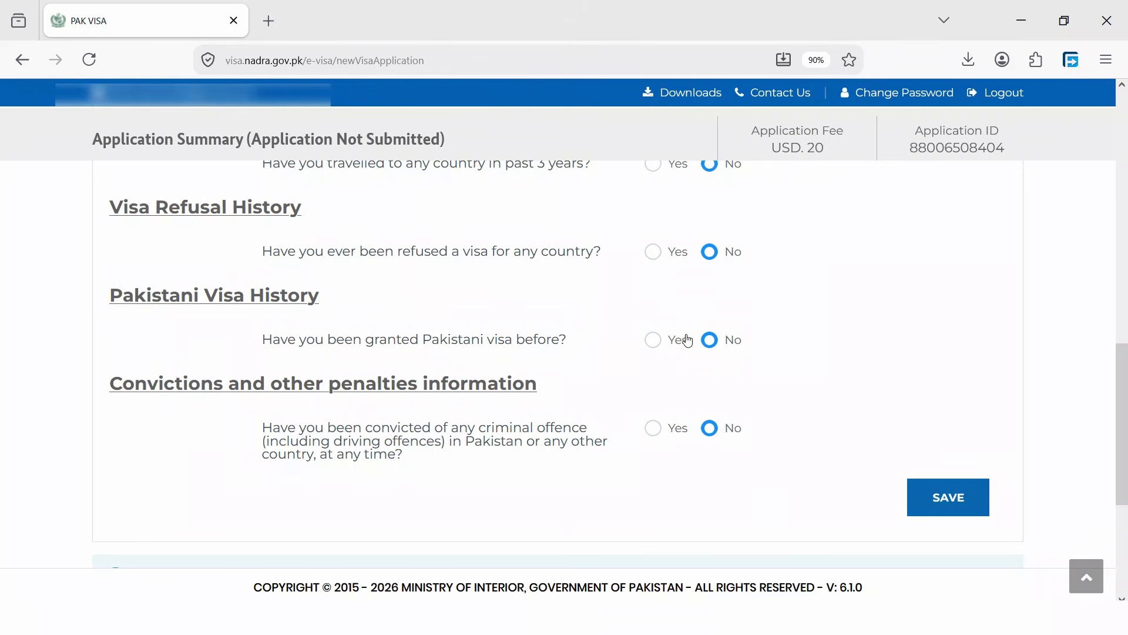
click(653, 340)
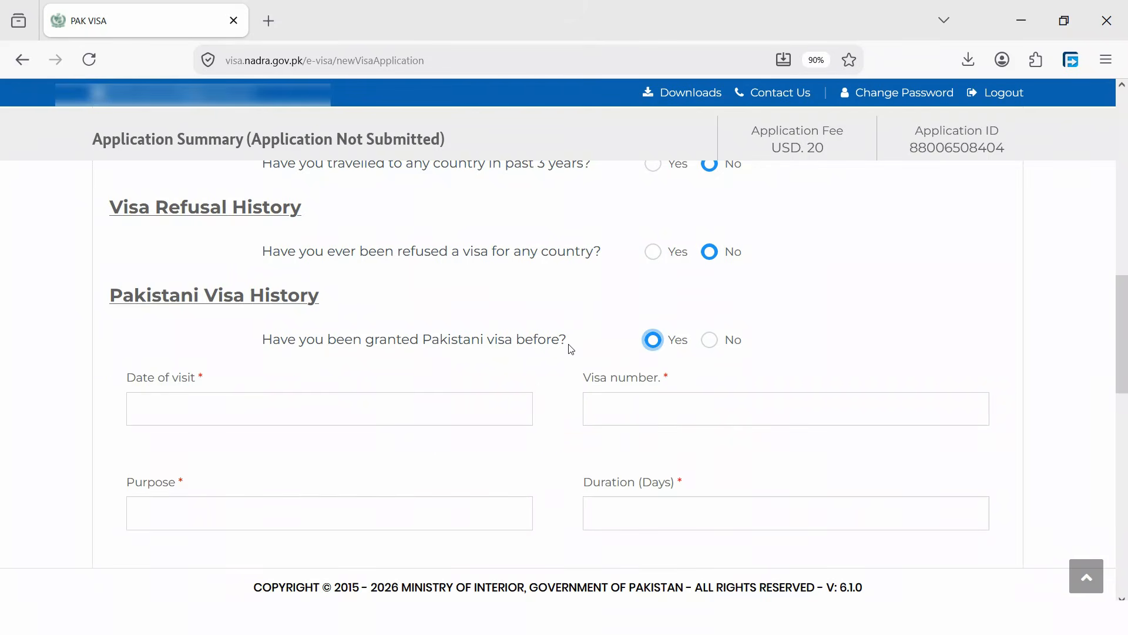
scroll(437, 371, down, 2)
click(202, 320)
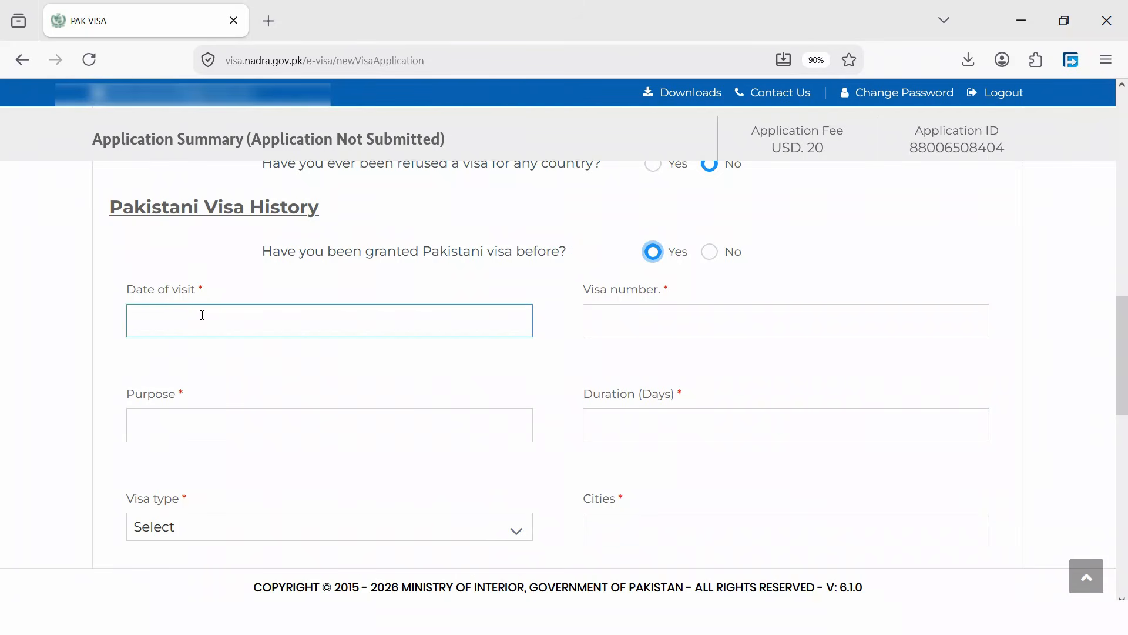
click(652, 320)
click(299, 410)
click(652, 415)
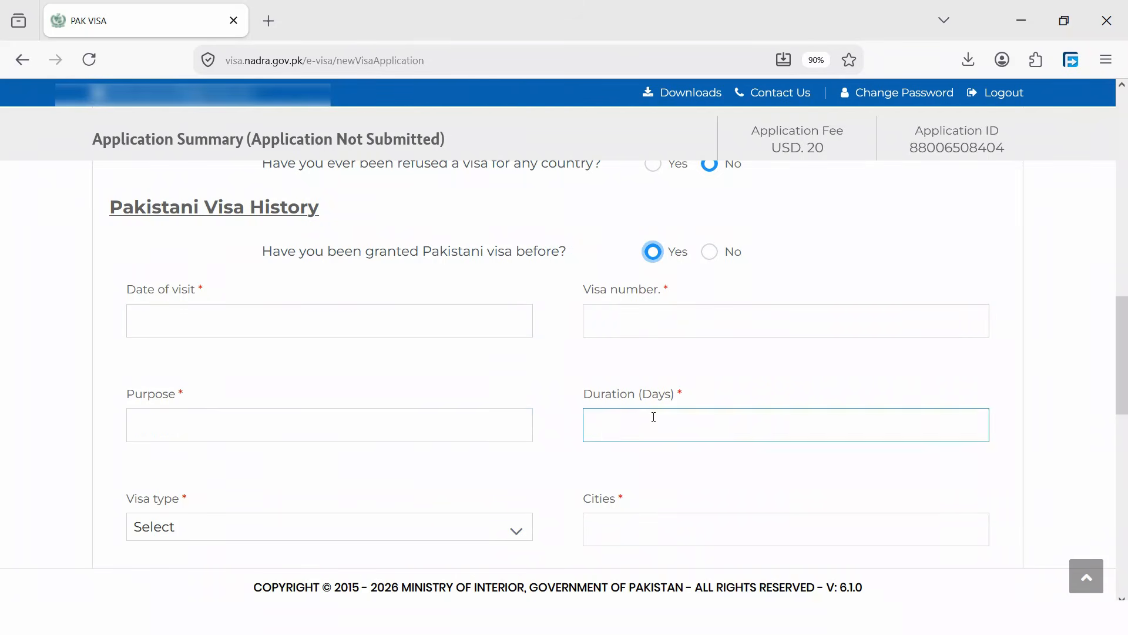
scroll(631, 331, down, 2)
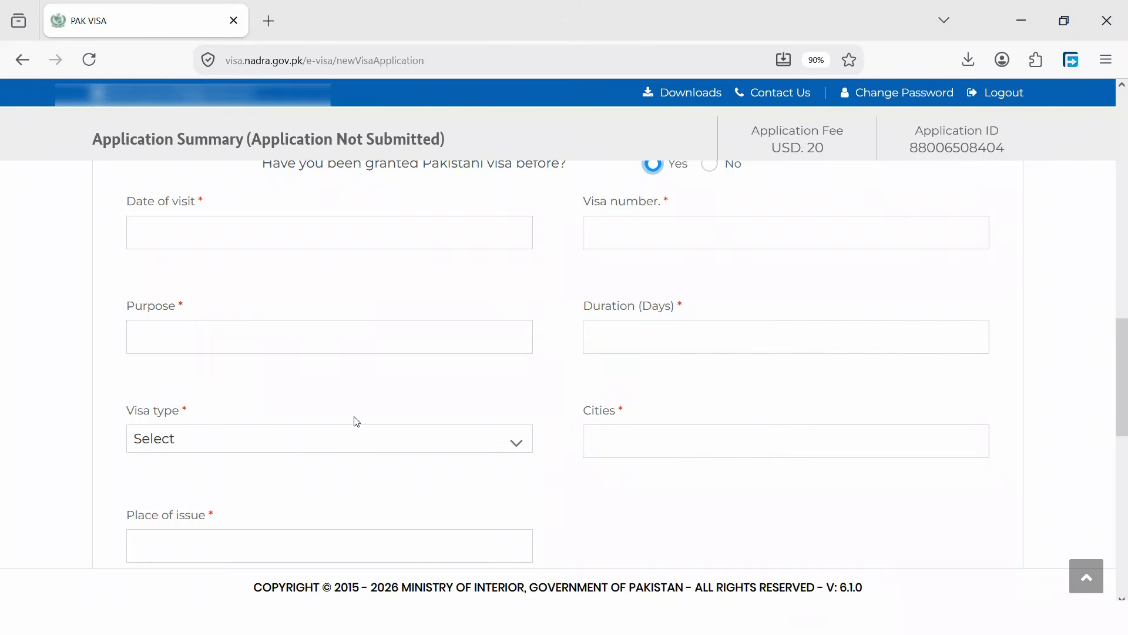
scroll(329, 411, down, 2)
click(227, 352)
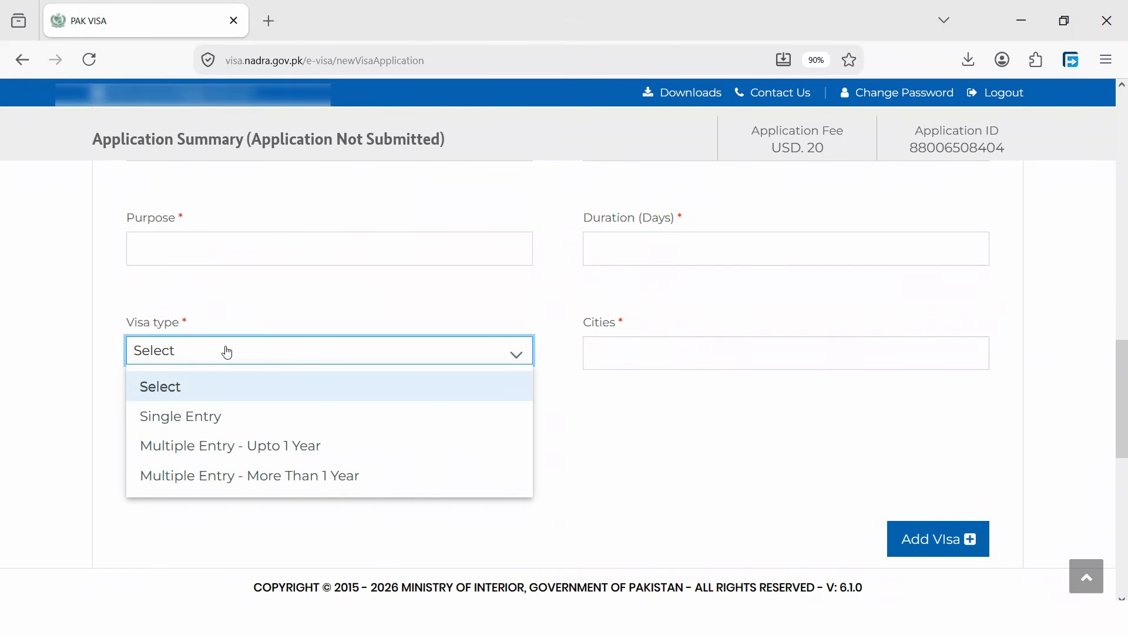
click(226, 351)
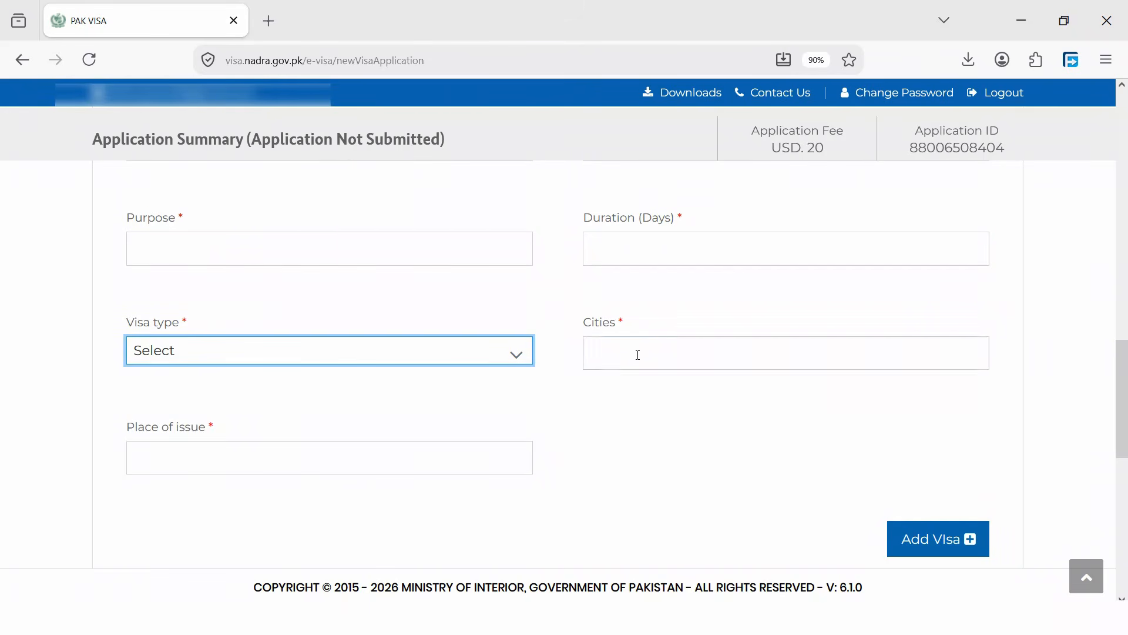
drag(623, 326, 592, 324)
scroll(416, 396, down, 2)
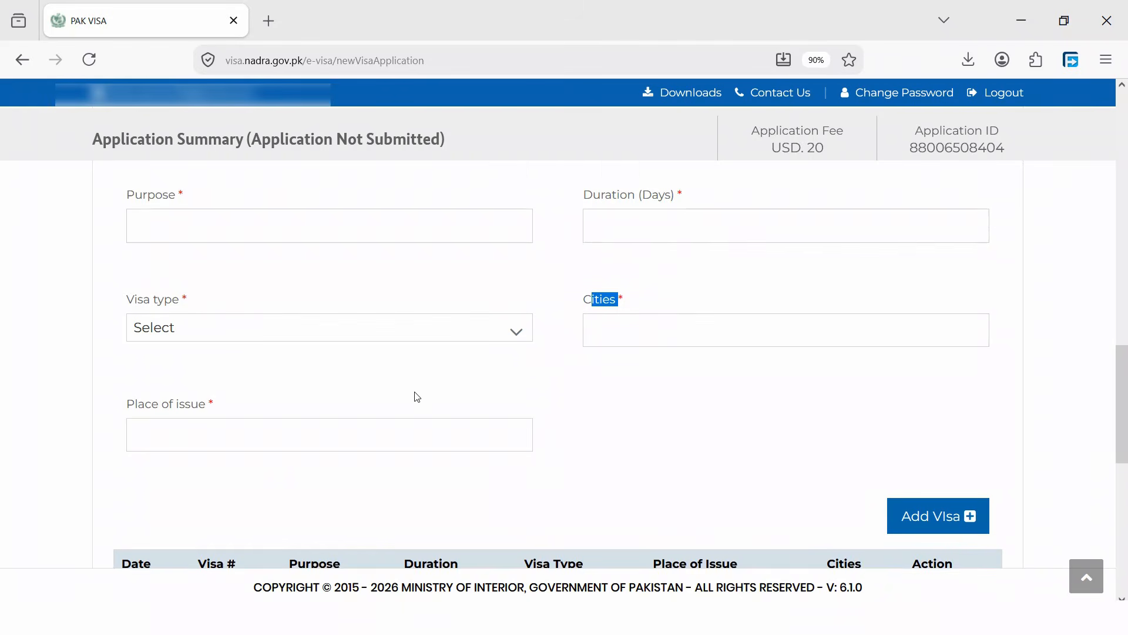
click(177, 367)
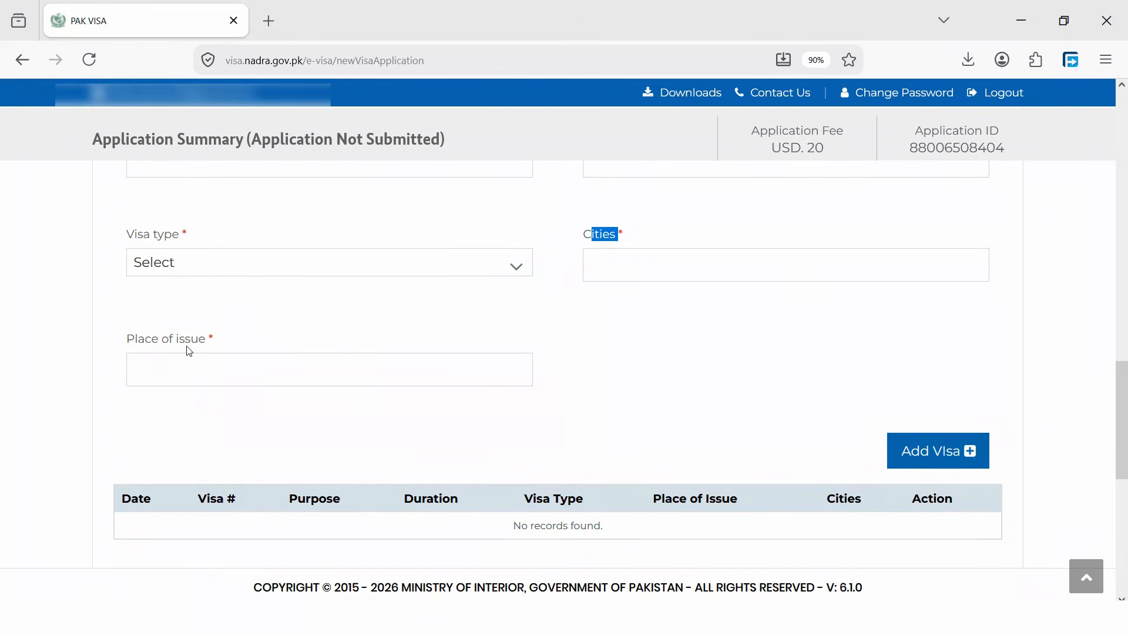
- Switch the previous Pakistani visa answer back to No and save the travel history
scroll(696, 389, up, 2)
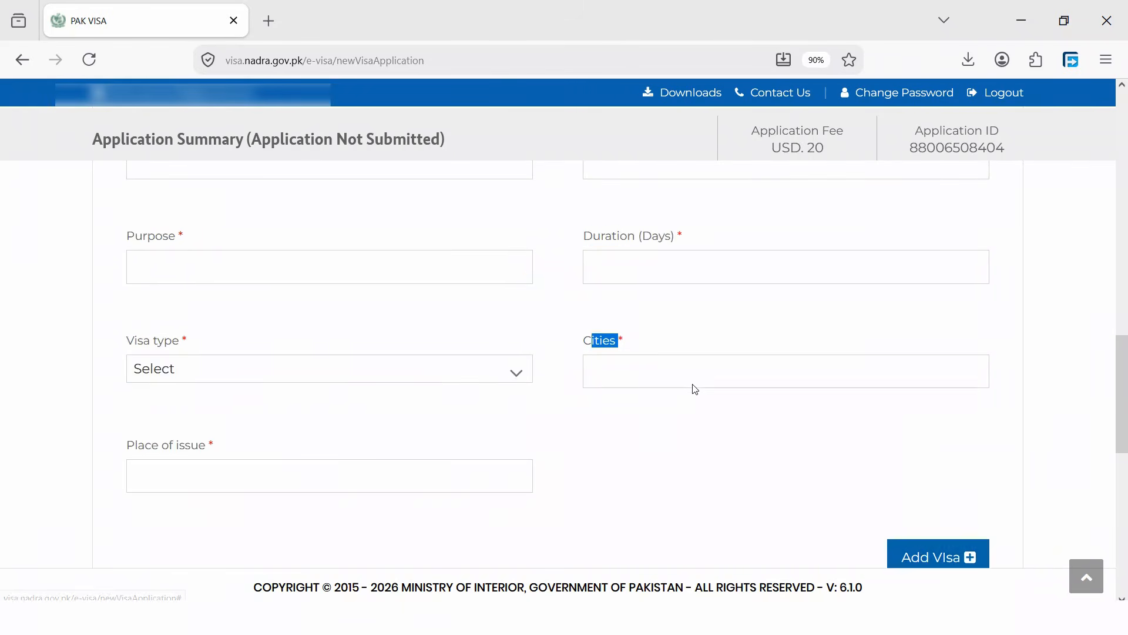
scroll(695, 389, up, 5)
click(711, 341)
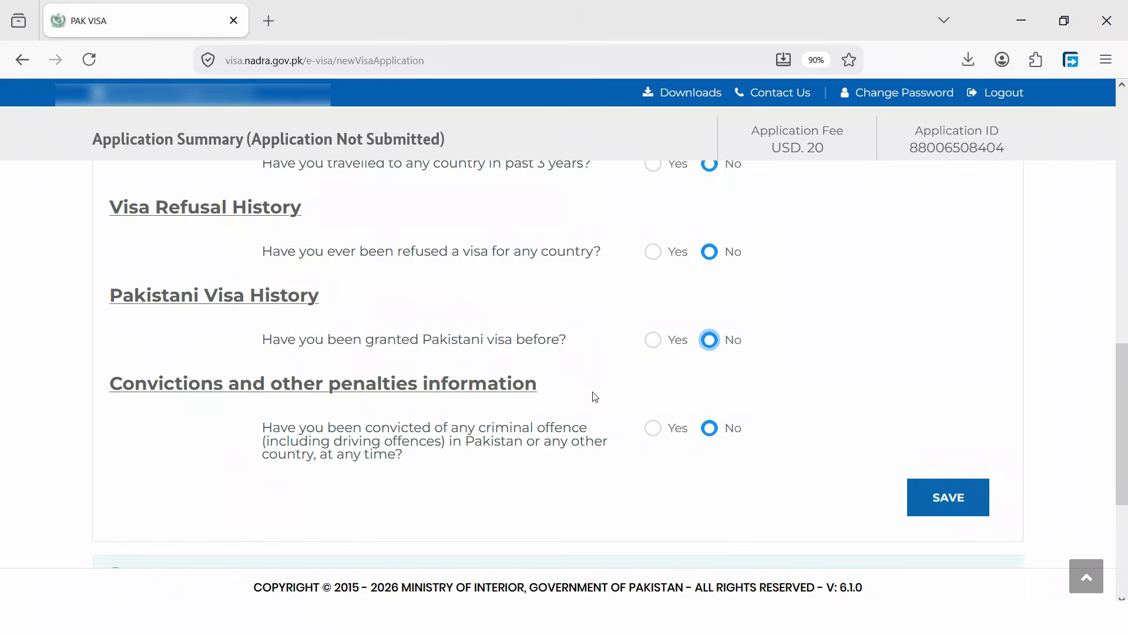
scroll(496, 388, down, 2)
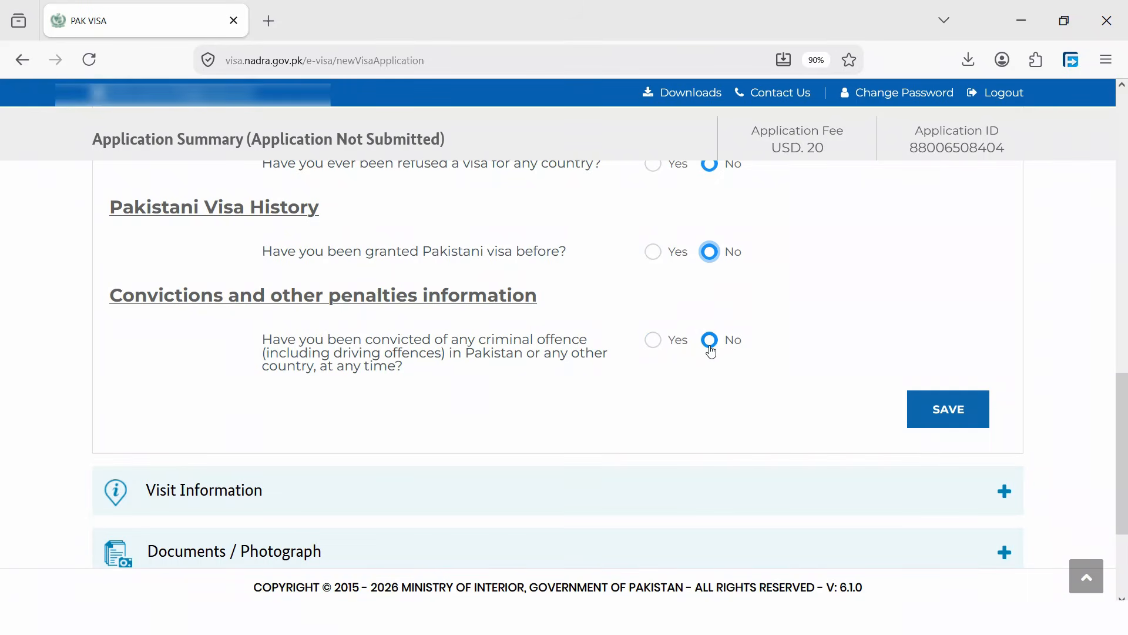
click(937, 411)
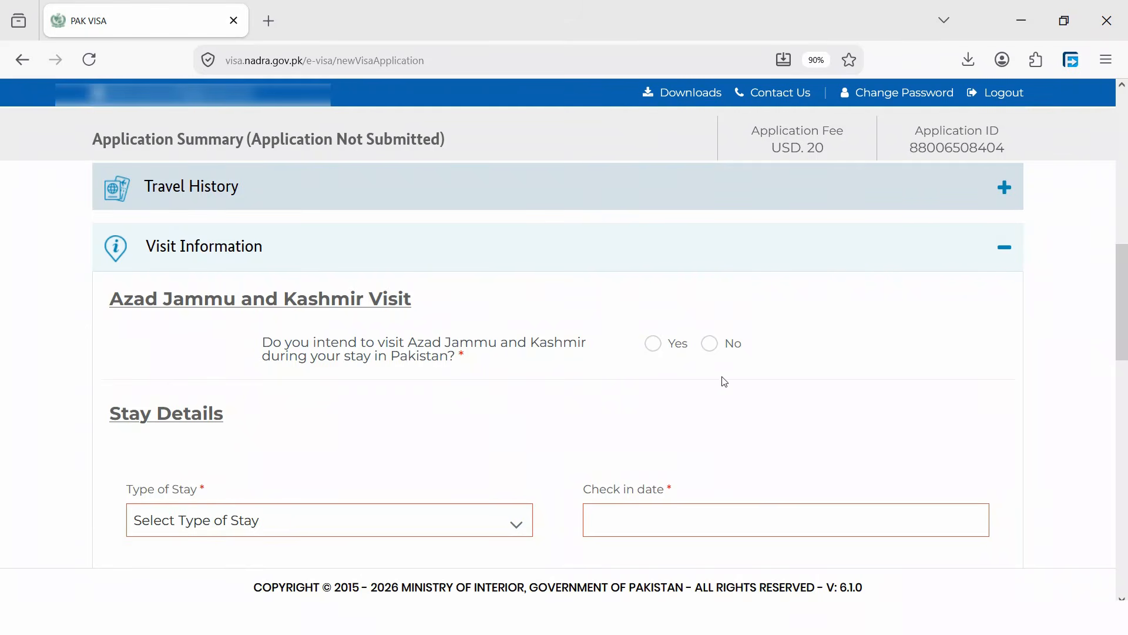
- Answer No to visiting Azad Jammu and Kashmir and set the type of stay to Personal
click(710, 343)
scroll(464, 368, down, 3)
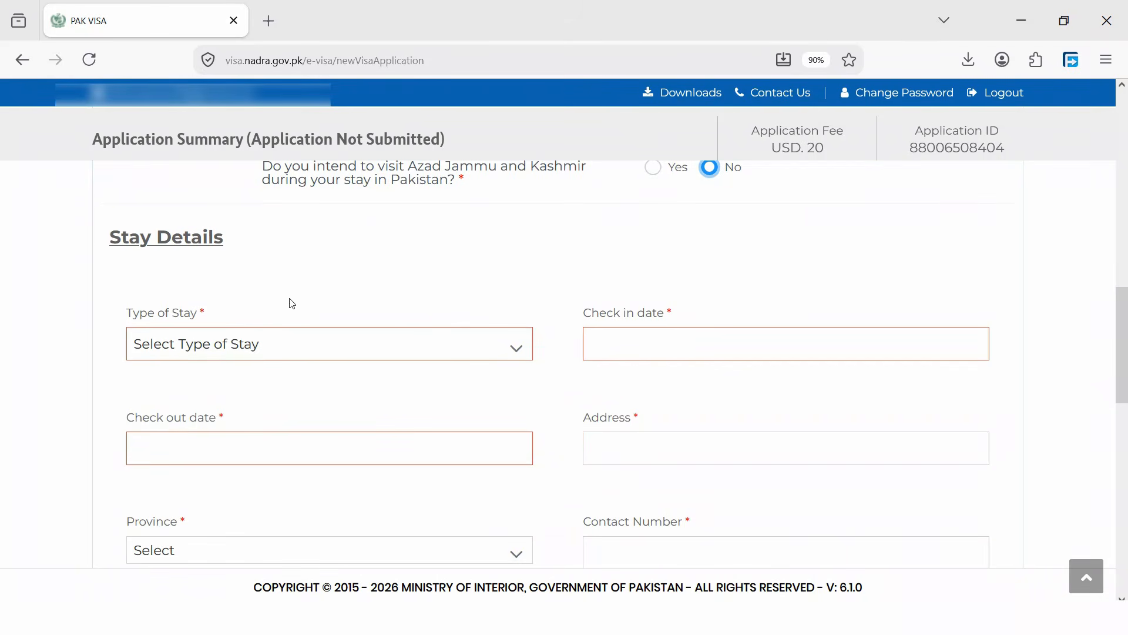
click(265, 358)
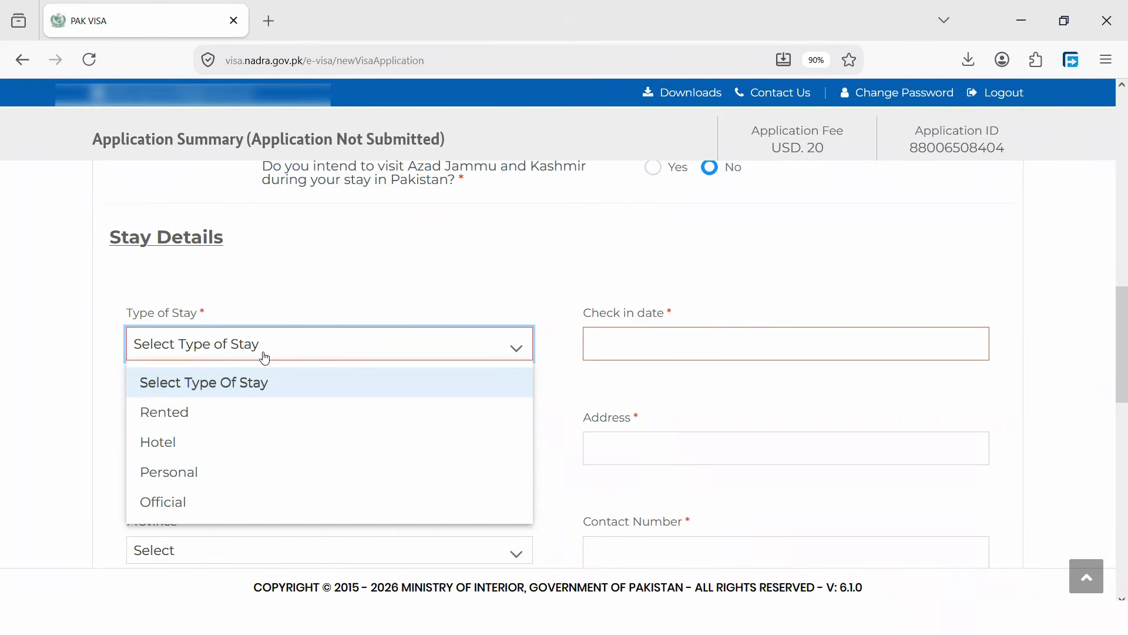
click(204, 473)
scroll(607, 350, down, 2)
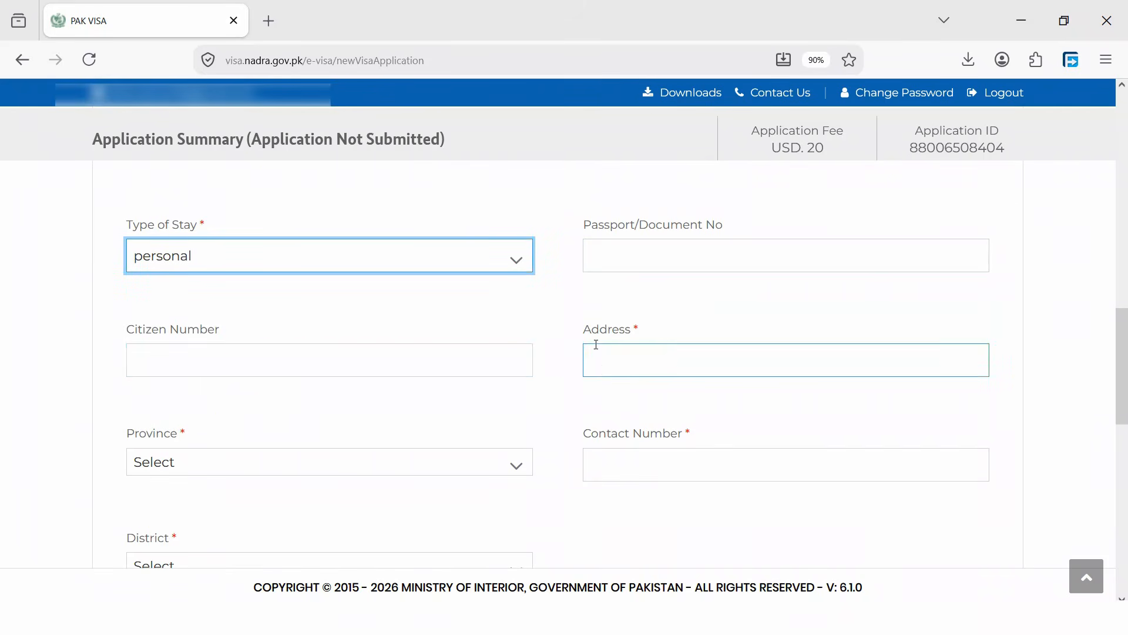
- Review the stay address details in district Attock and save the visit information with No for relatives and itinerary
click(288, 371)
click(617, 360)
click(441, 464)
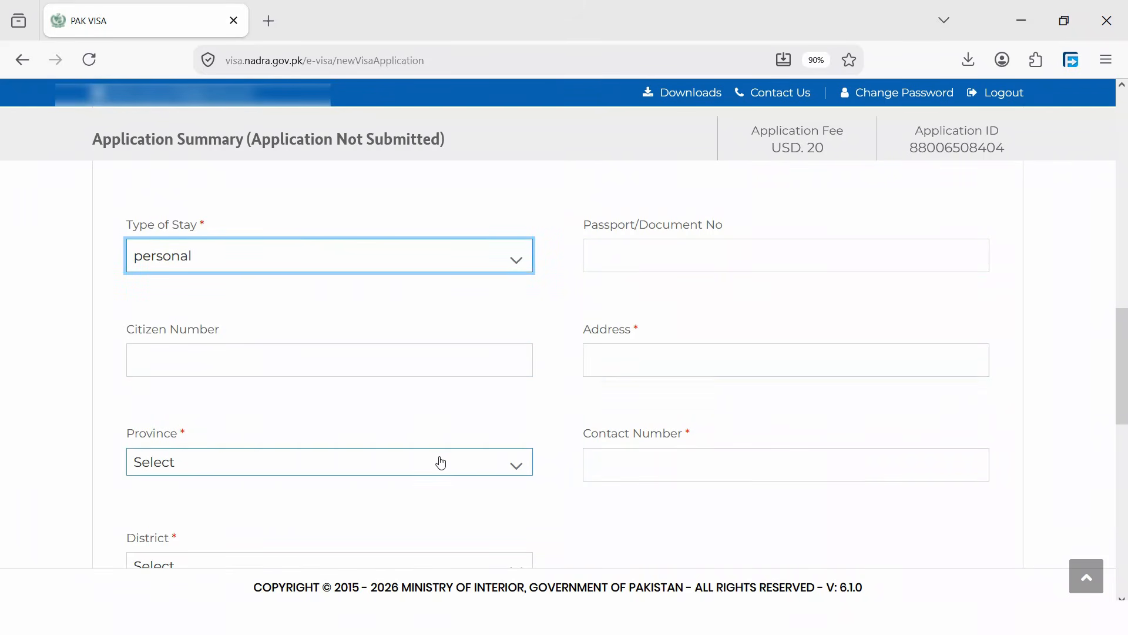
scroll(517, 454, down, 1)
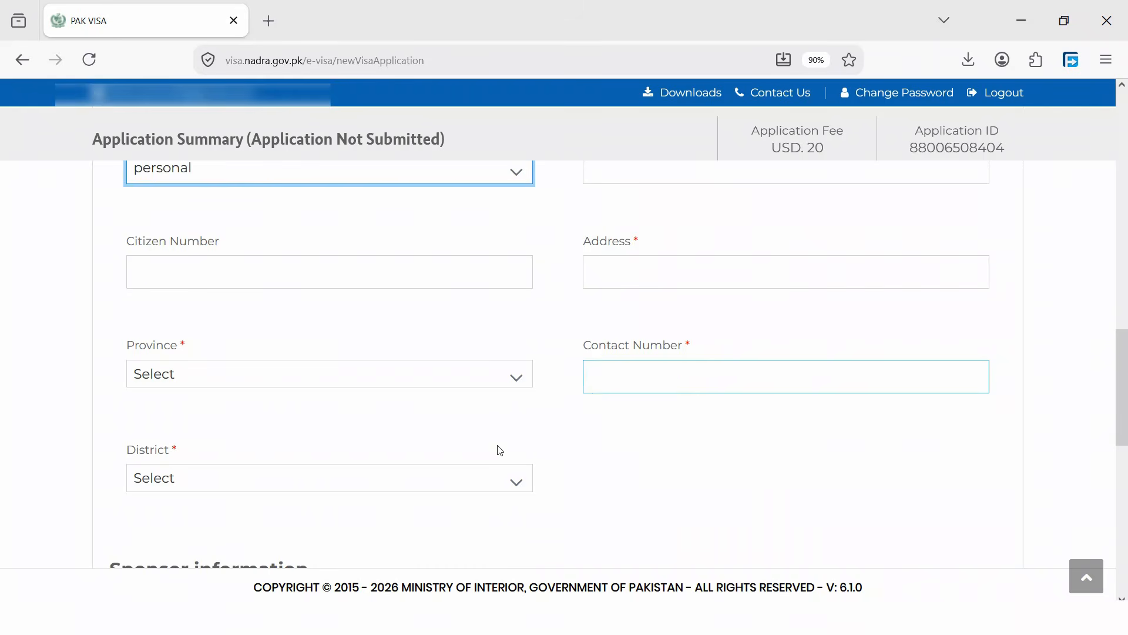
scroll(352, 479, down, 1)
scroll(417, 430, up, 2)
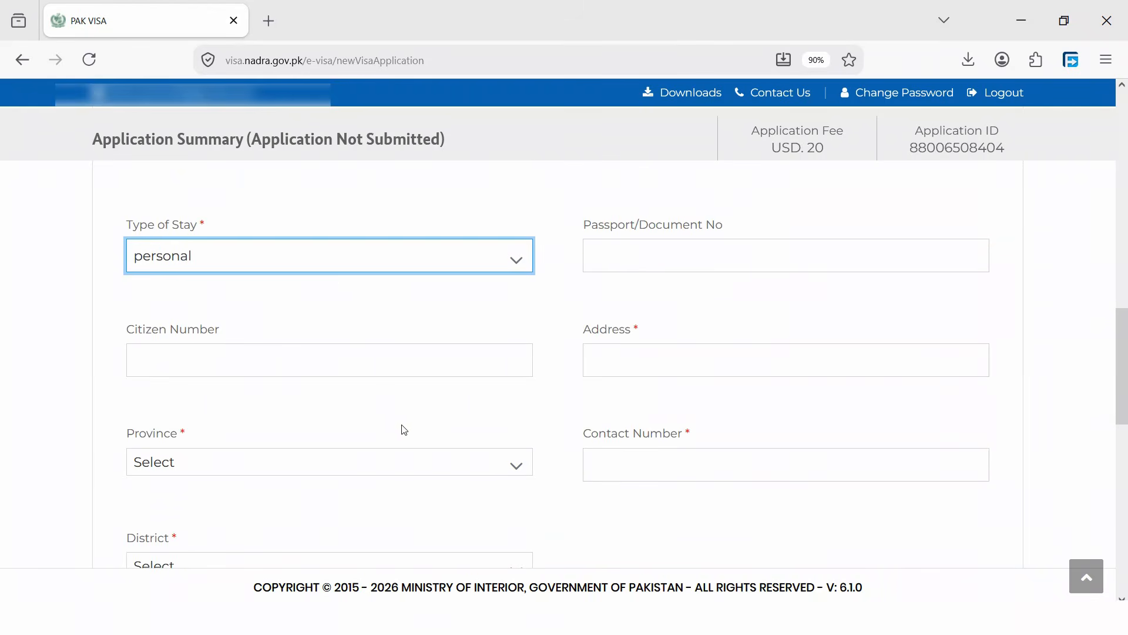
scroll(356, 281, down, 4)
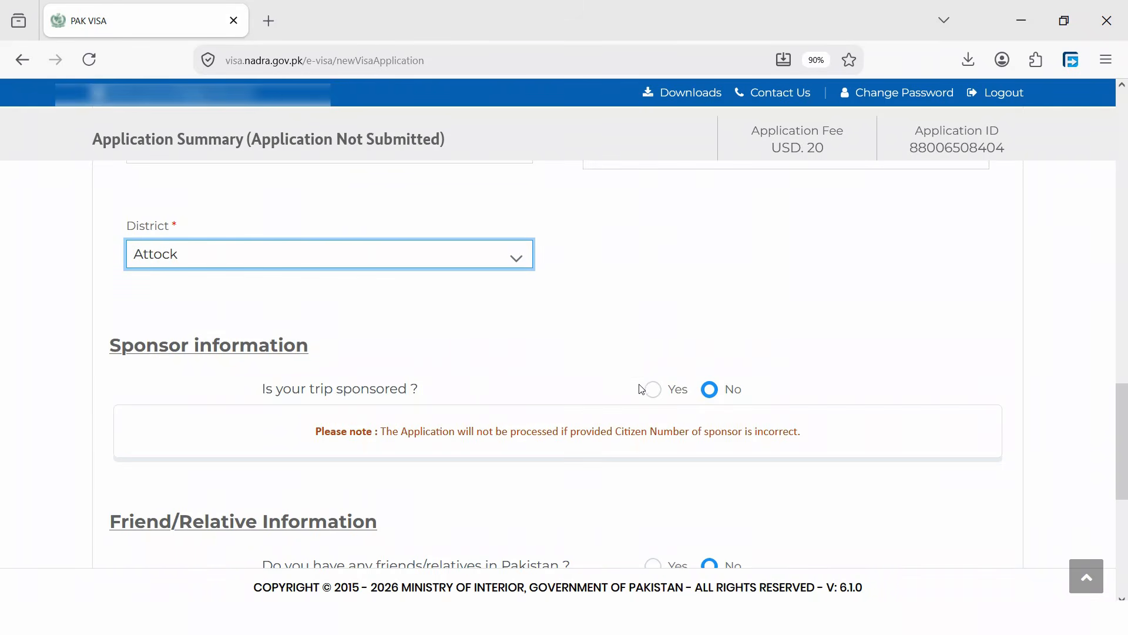
scroll(588, 391, down, 1)
scroll(525, 394, down, 1)
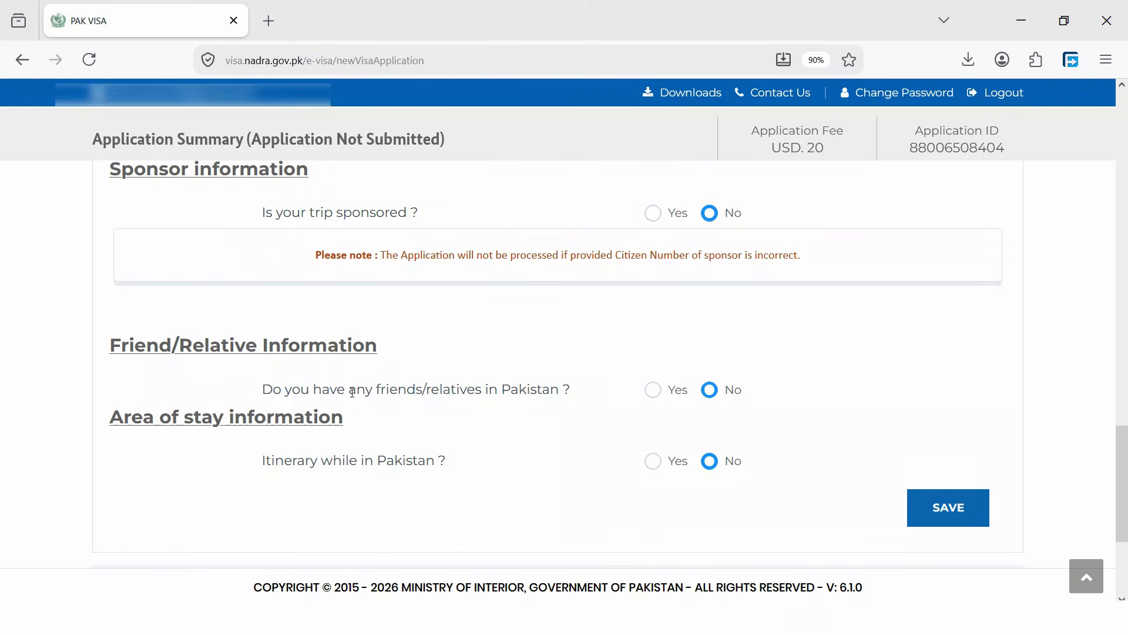
scroll(710, 382, down, 1)
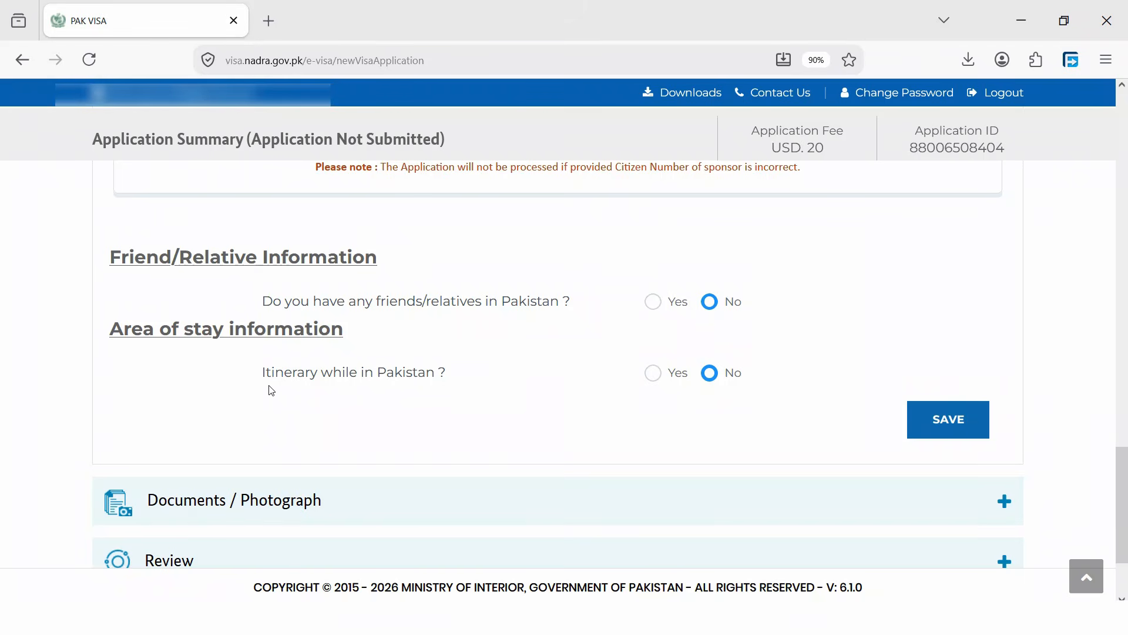
click(935, 428)
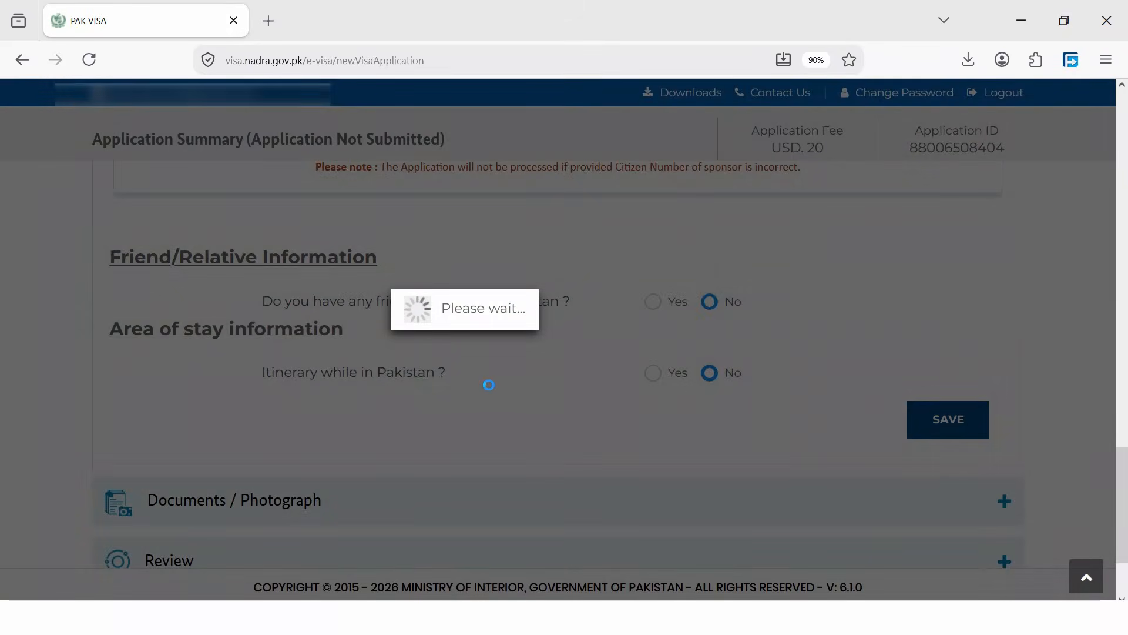
- Review the mandatory document requirements, including the Photograph requirement
scroll(489, 390, up, 9)
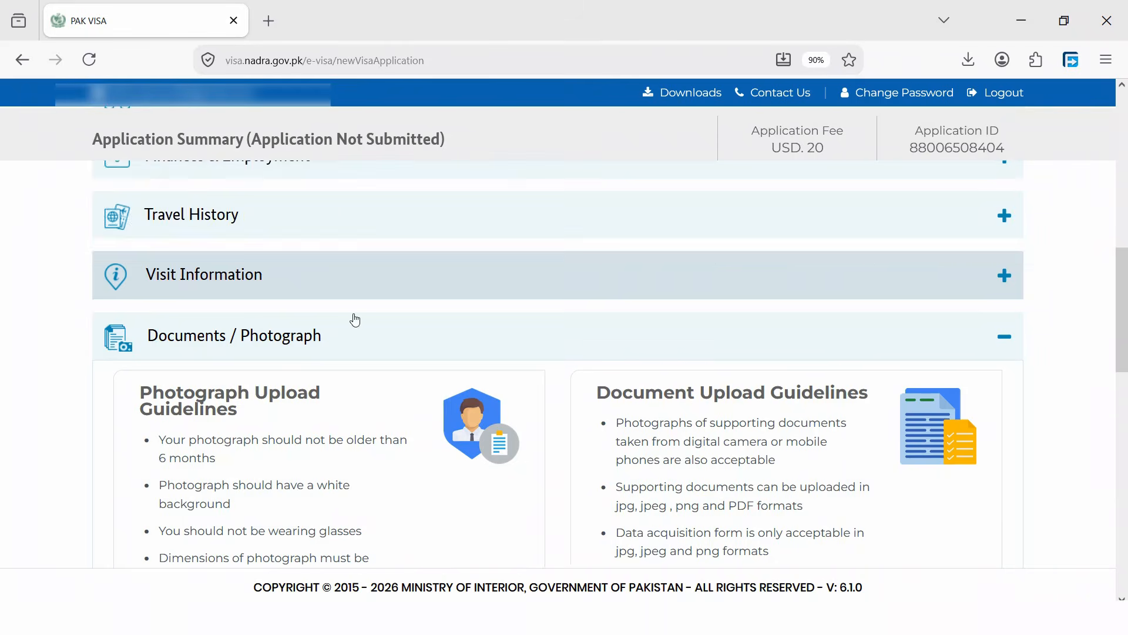
scroll(355, 320, down, 2)
scroll(254, 233, up, 1)
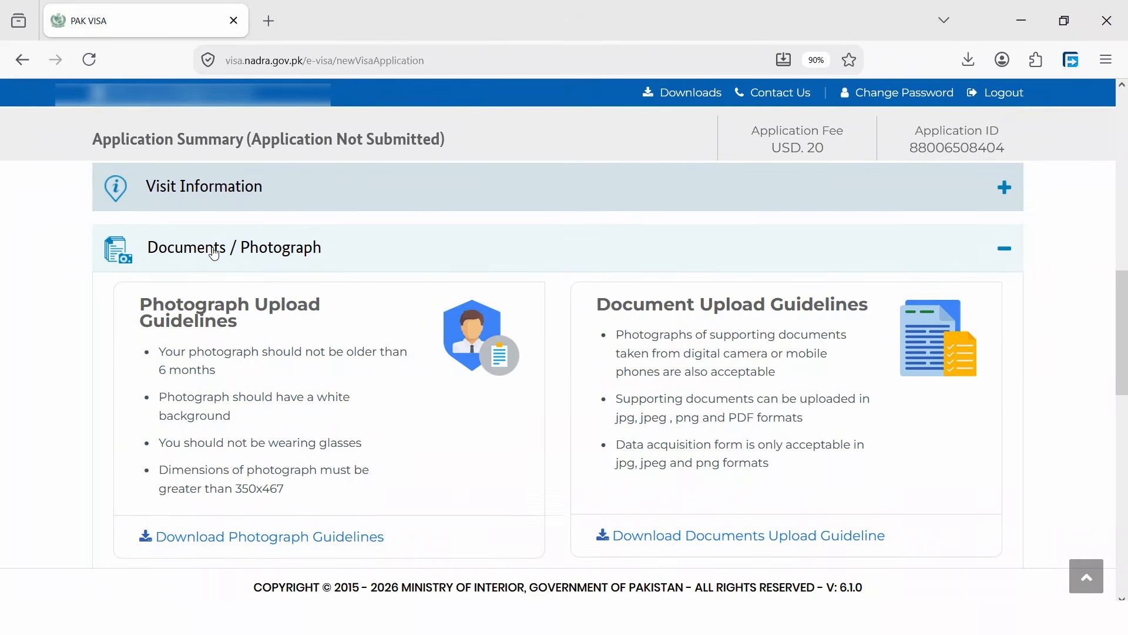
scroll(443, 433, down, 5)
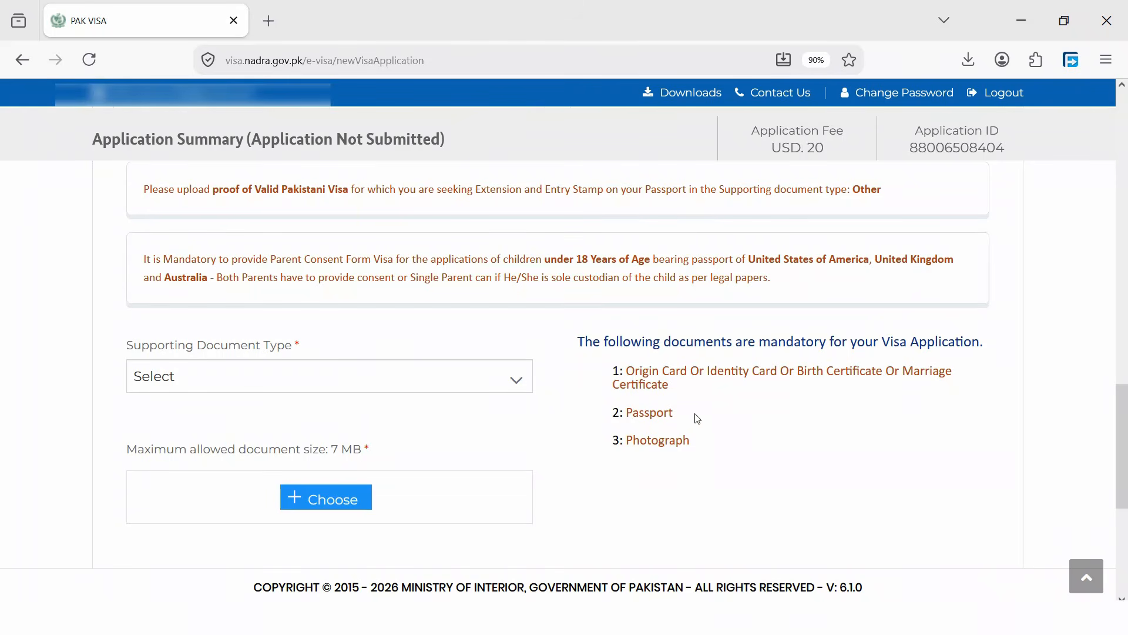
drag(688, 390, 613, 371)
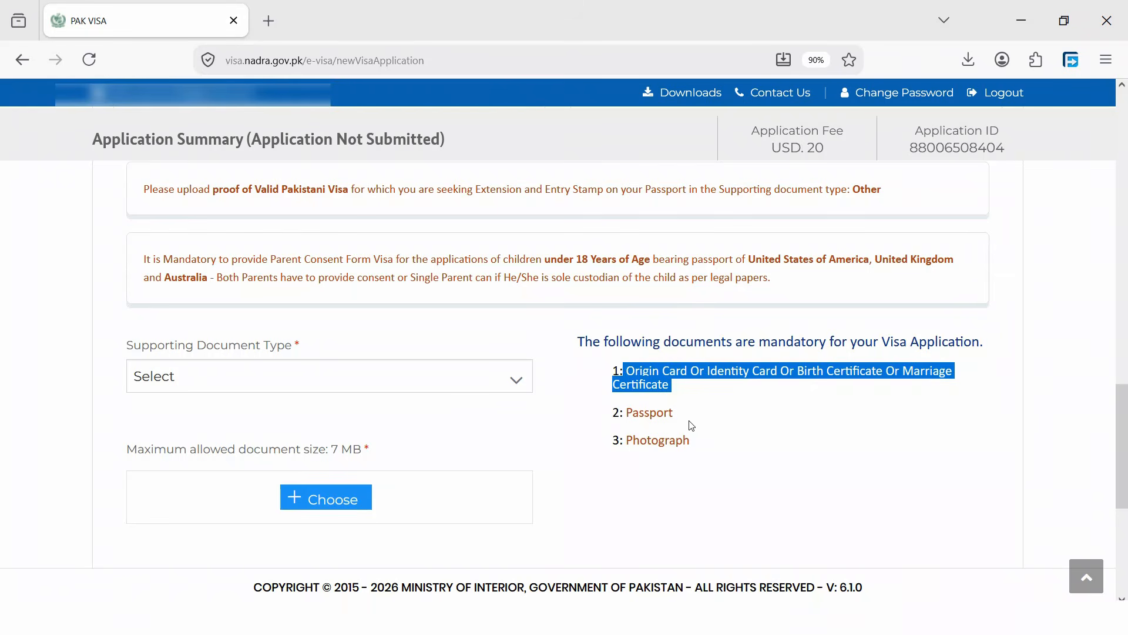
drag(688, 423, 609, 446)
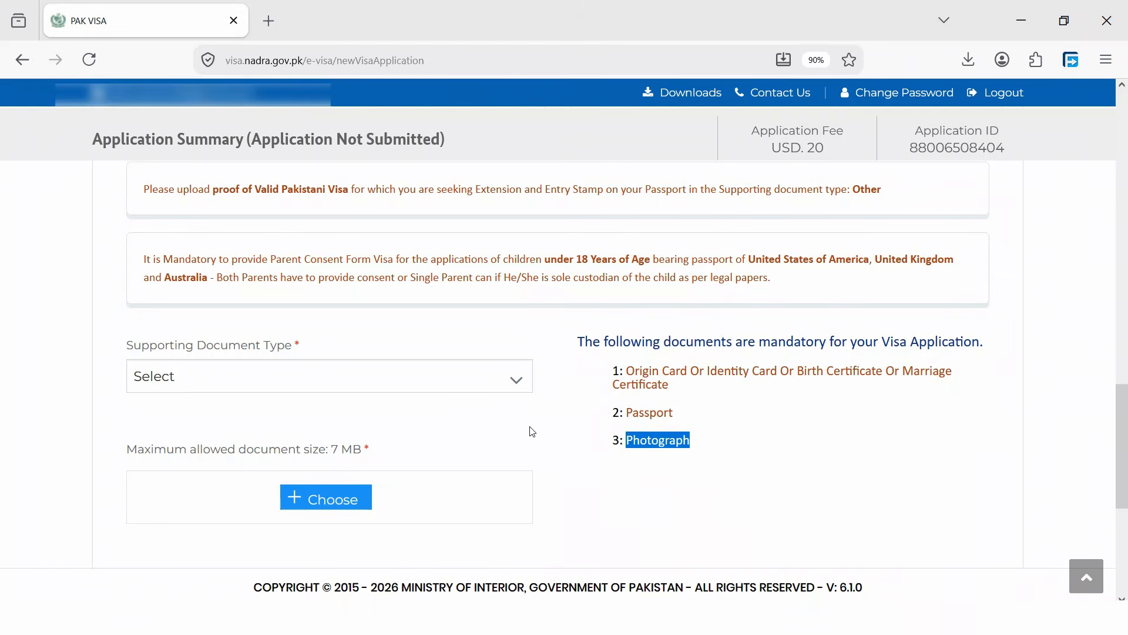
- Choose the identity card document type and upload the ID card image
click(262, 378)
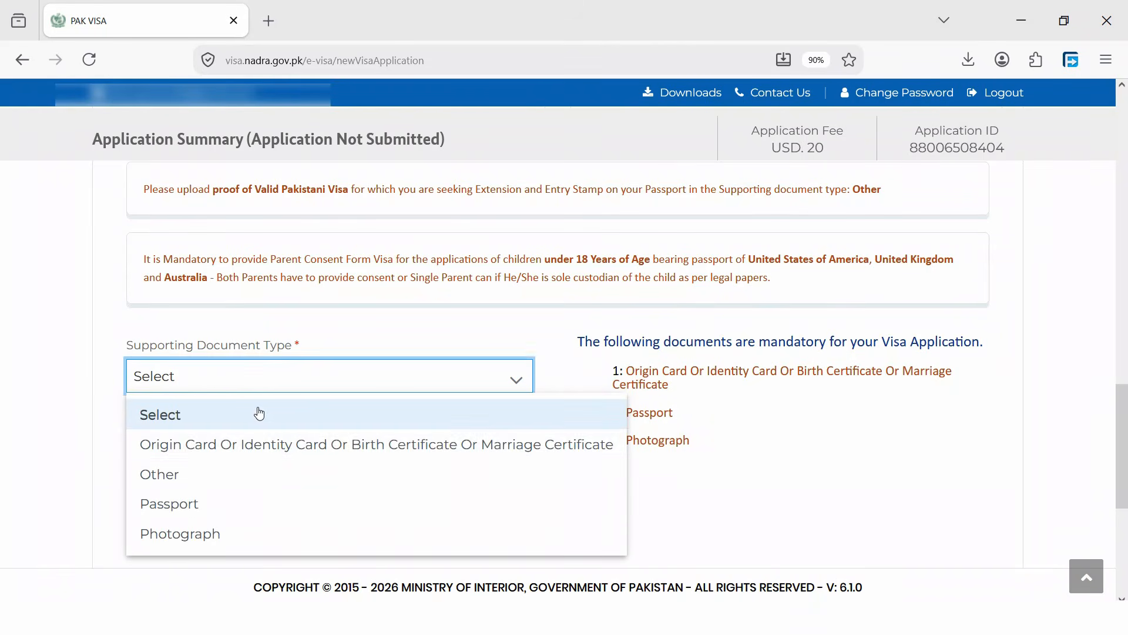
click(253, 445)
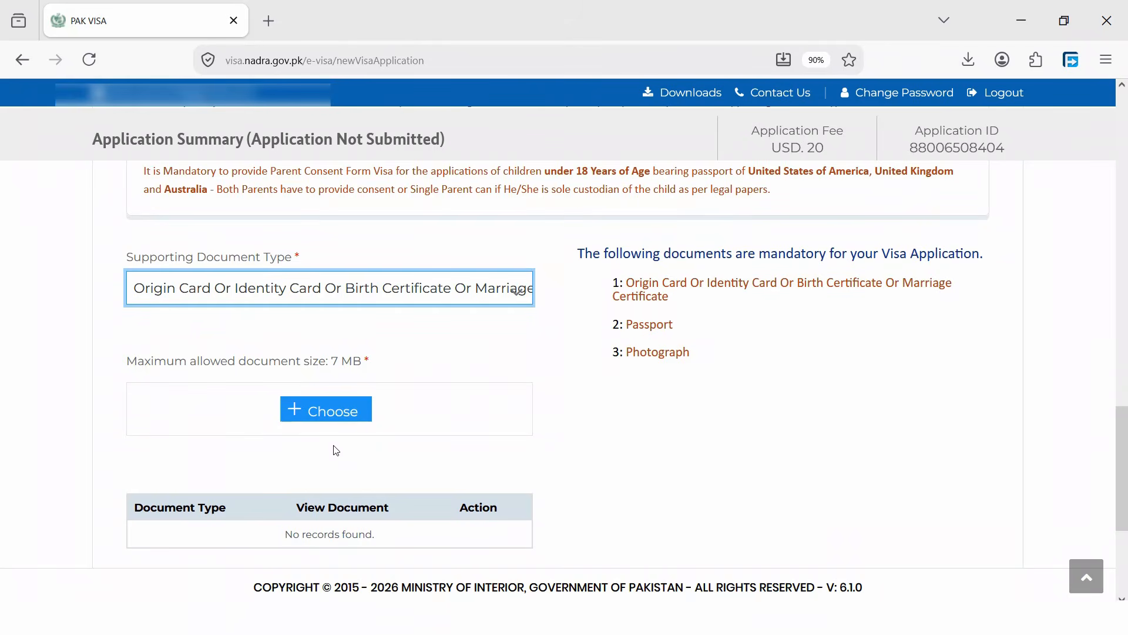
scroll(276, 382, down, 2)
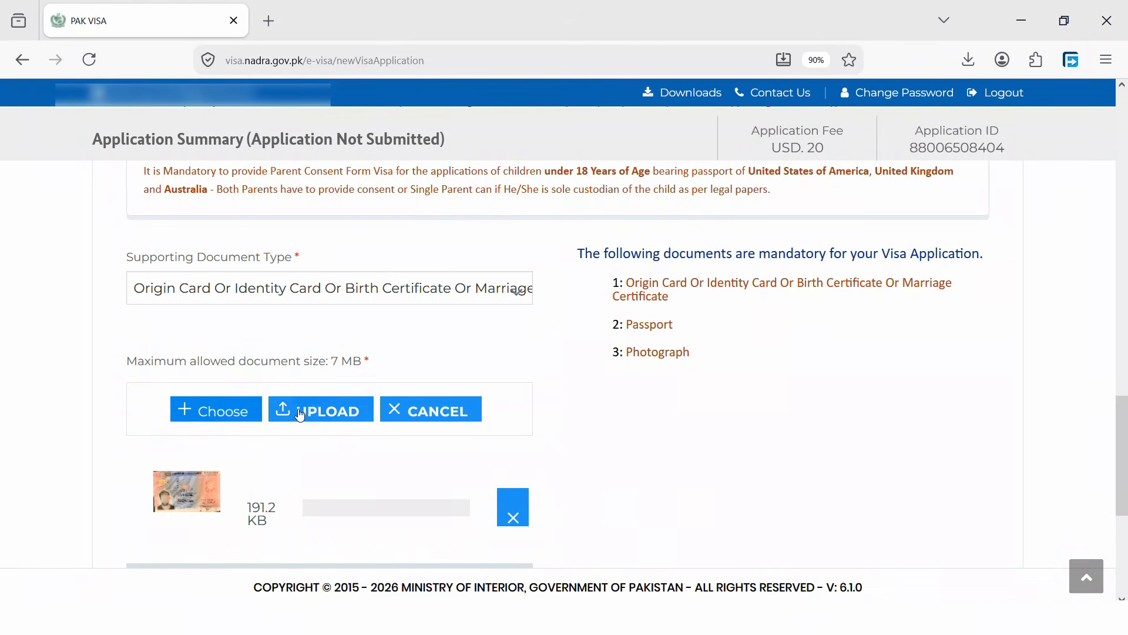
click(323, 412)
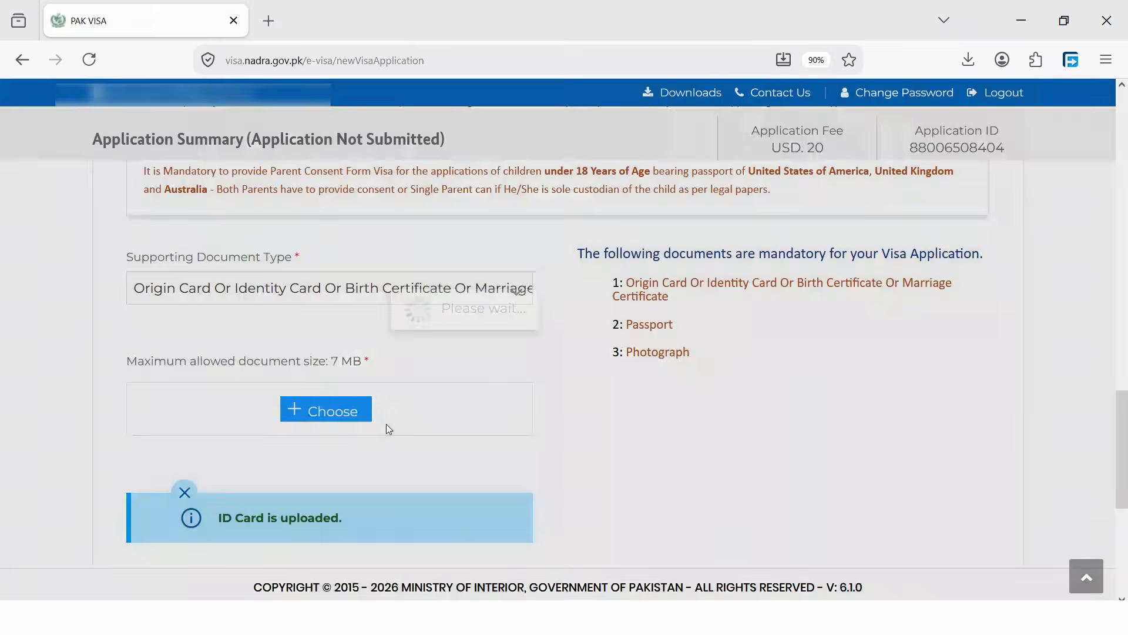
scroll(386, 426, down, 2)
scroll(335, 439, down, 2)
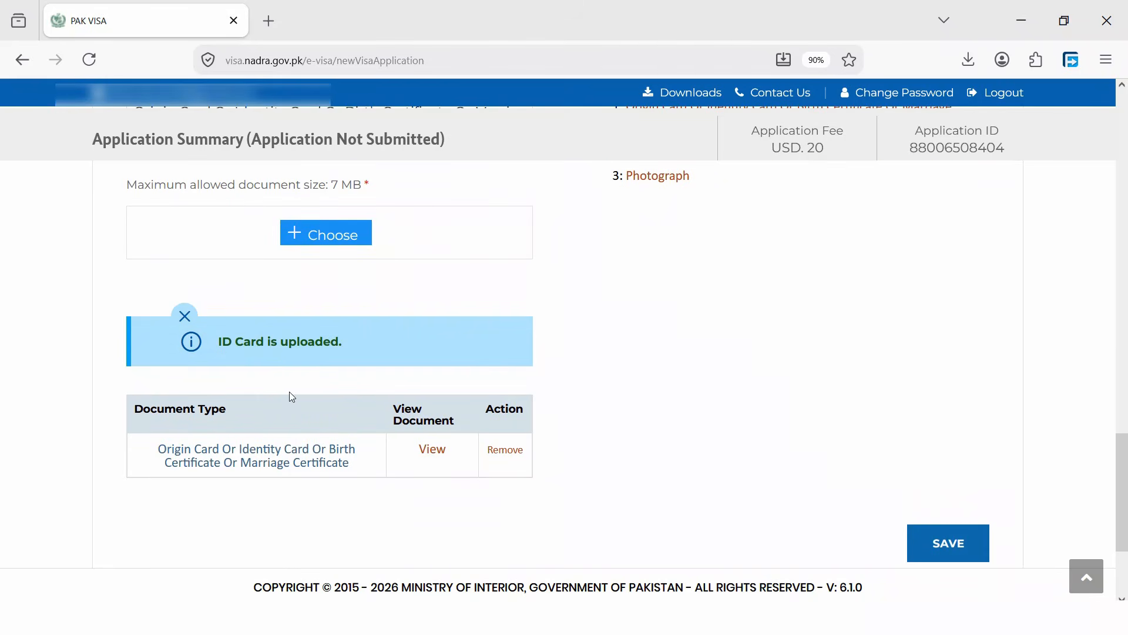
scroll(478, 420, up, 2)
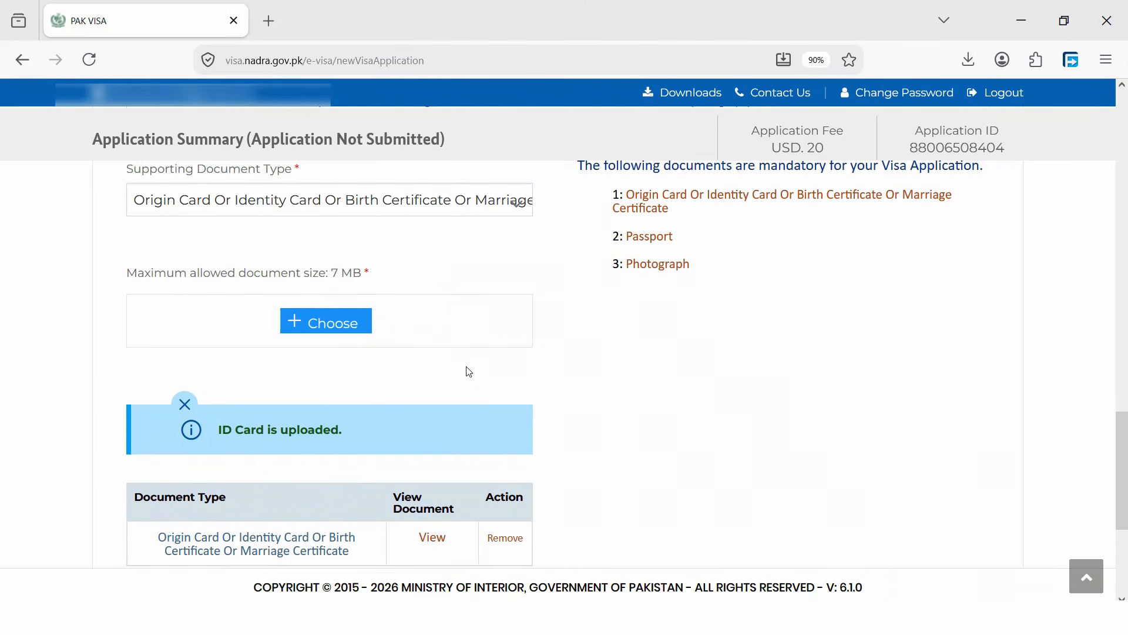
scroll(628, 347, up, 2)
scroll(580, 398, down, 5)
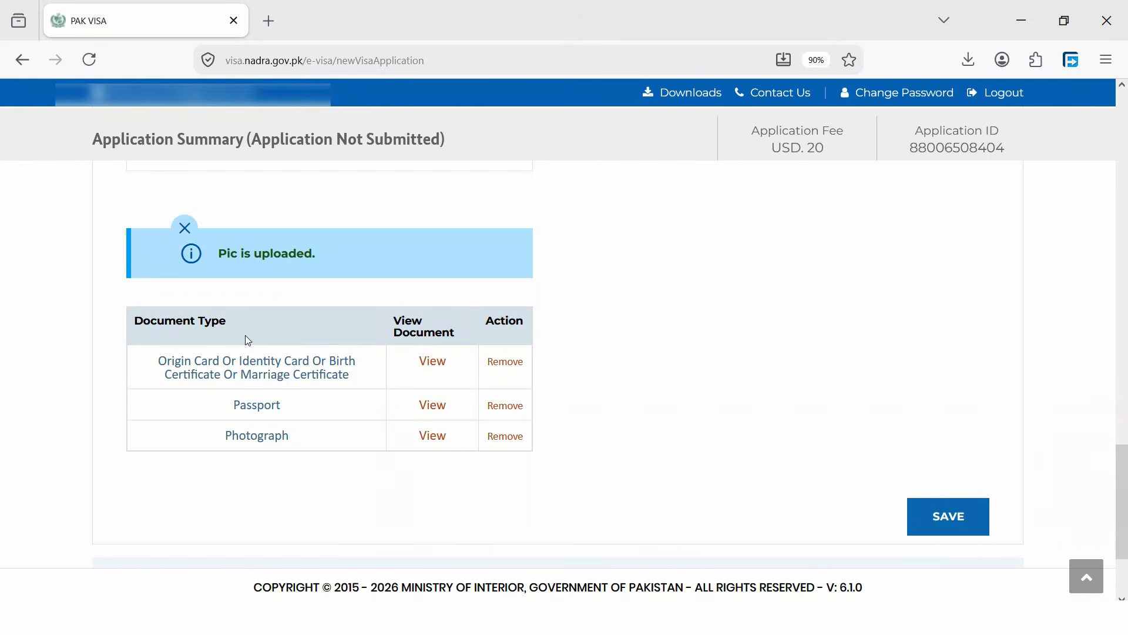
scroll(704, 446, down, 2)
- Save the uploaded documents and scroll through the application review
click(953, 439)
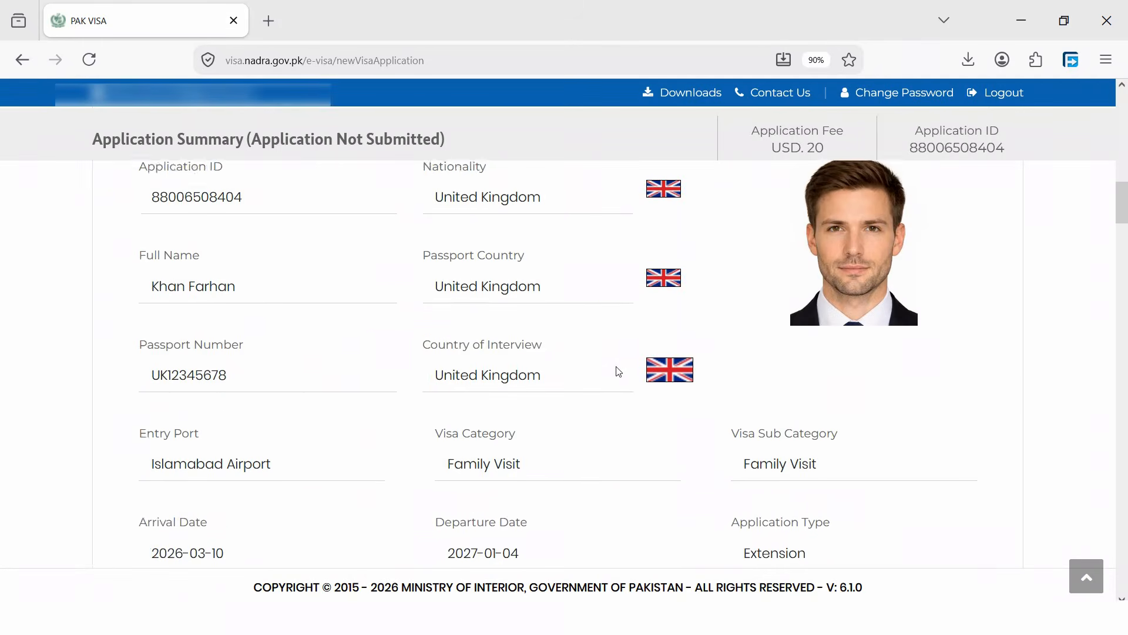
scroll(509, 344, down, 15)
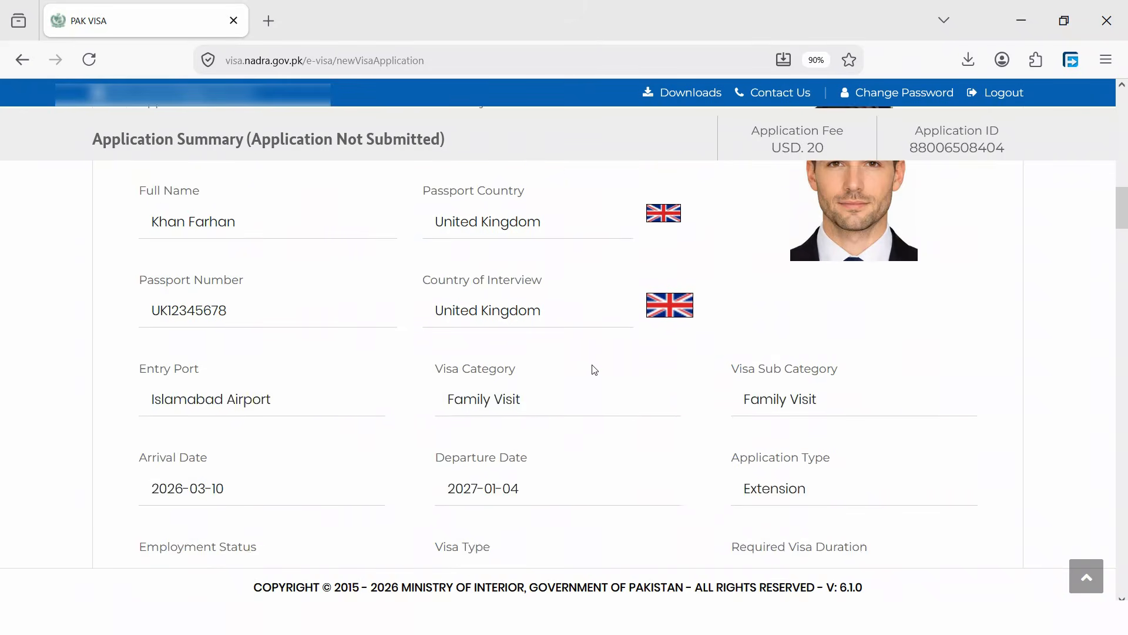
scroll(683, 445, down, 10)
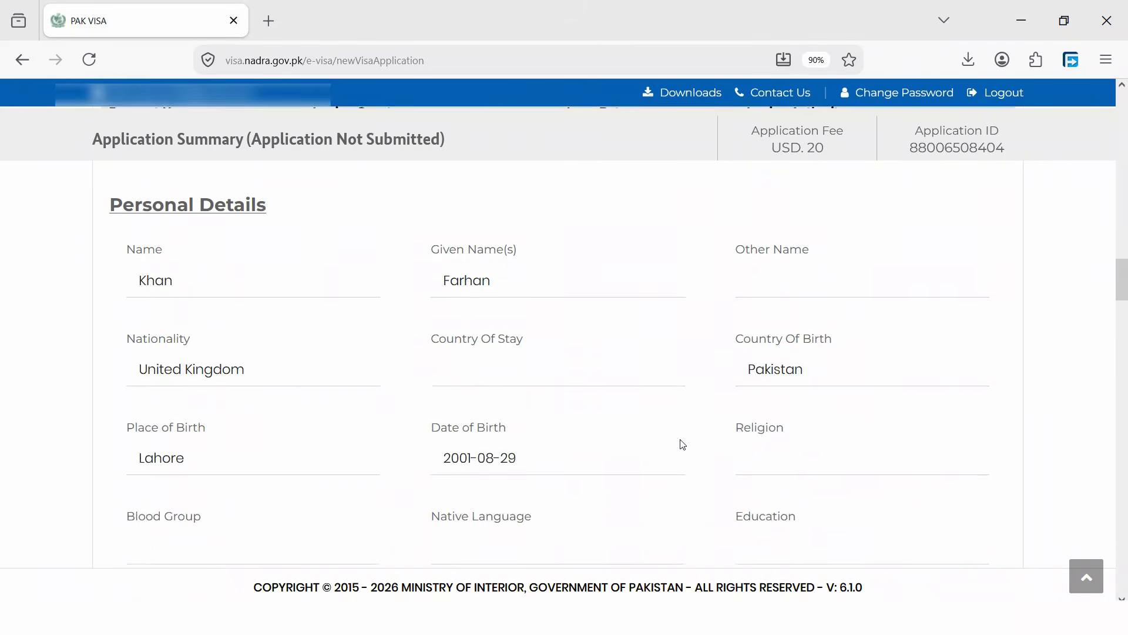
scroll(683, 445, down, 15)
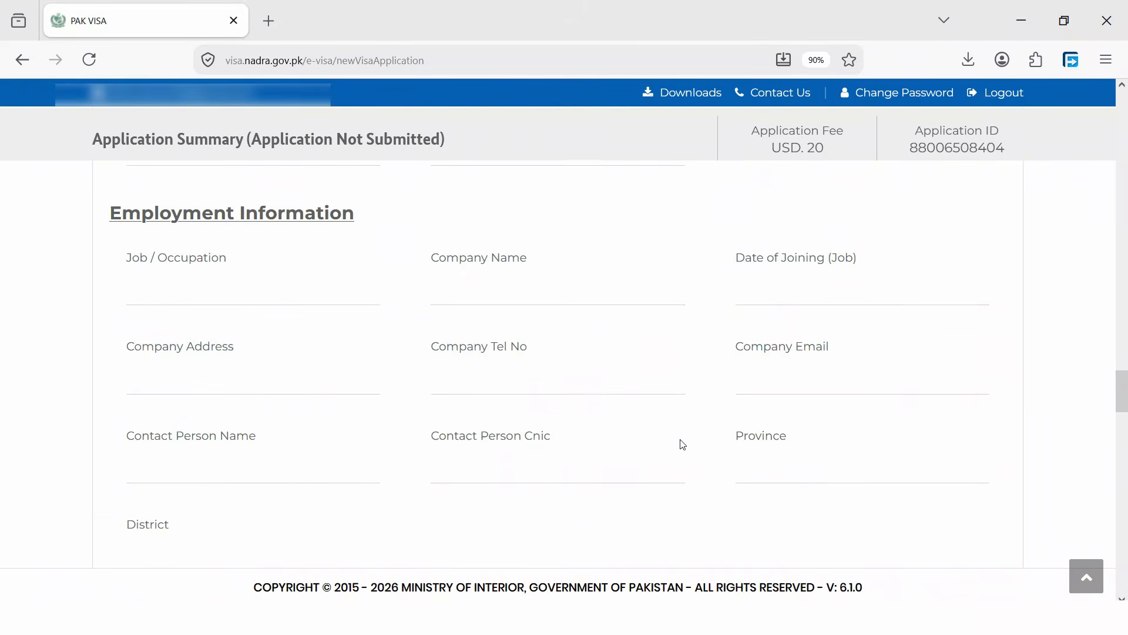
scroll(602, 420, down, 15)
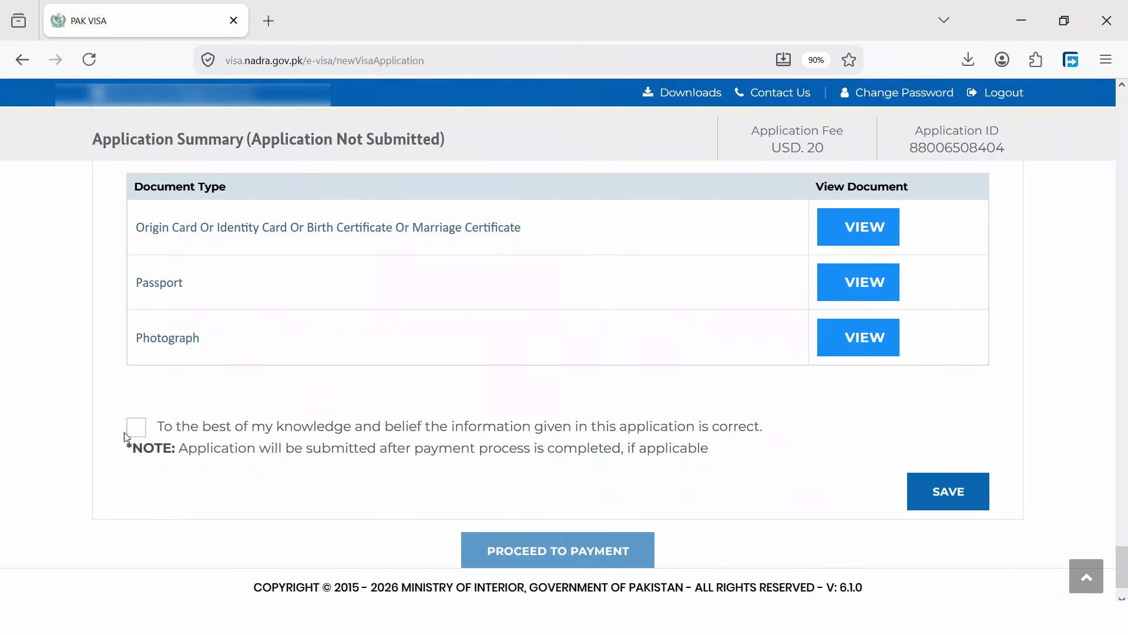
- Confirm the accuracy declaration, save the reviewed application, and proceed to payment
click(134, 428)
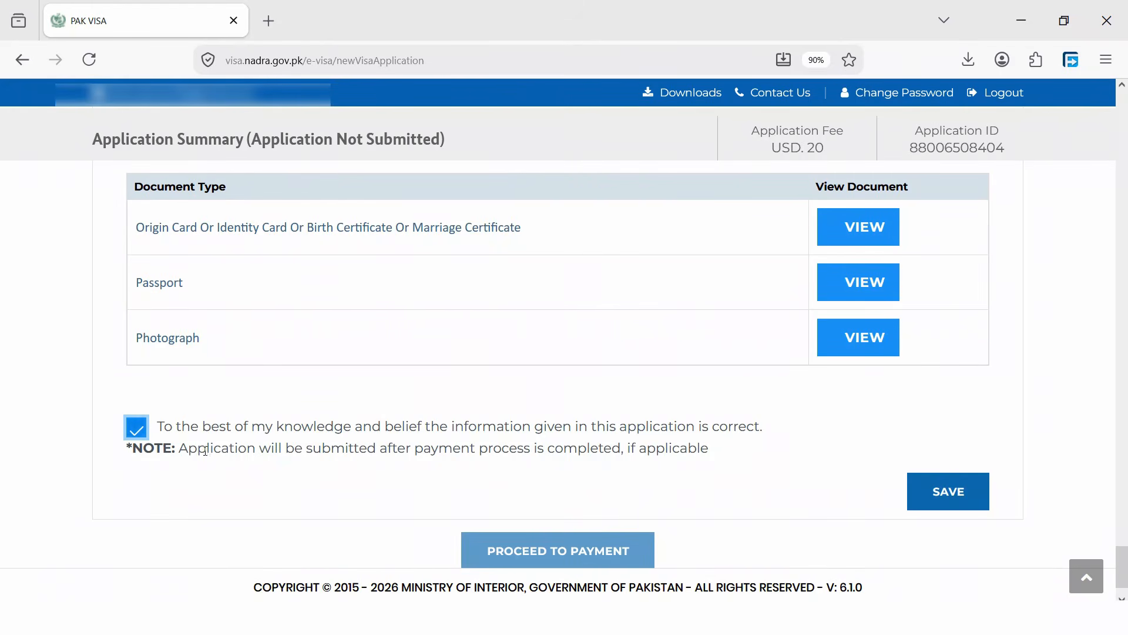
click(924, 507)
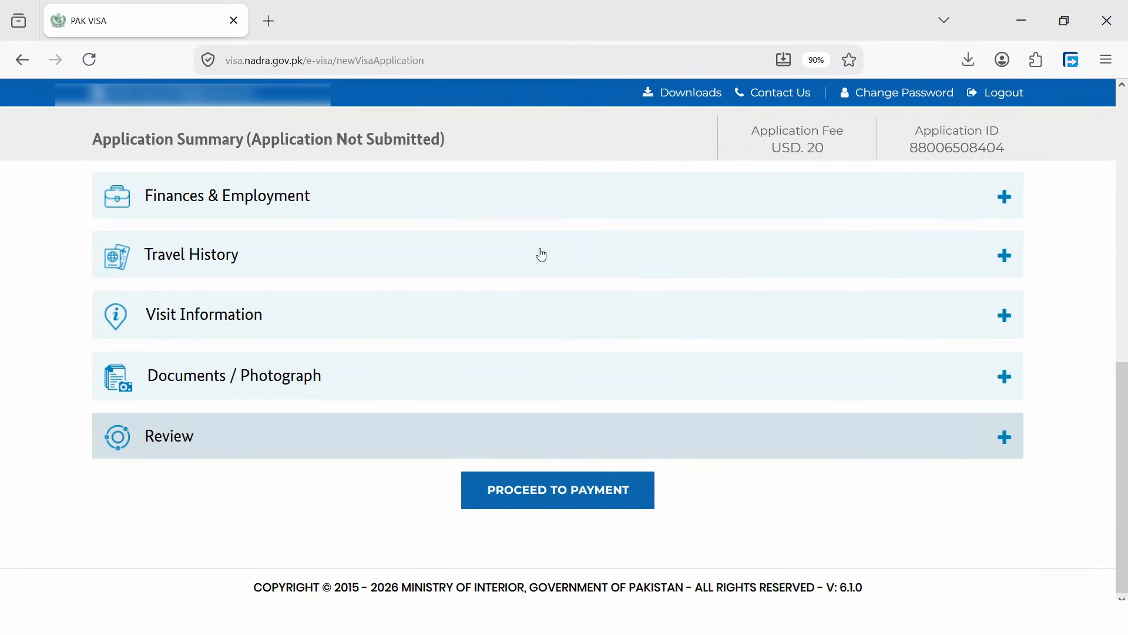
click(527, 492)
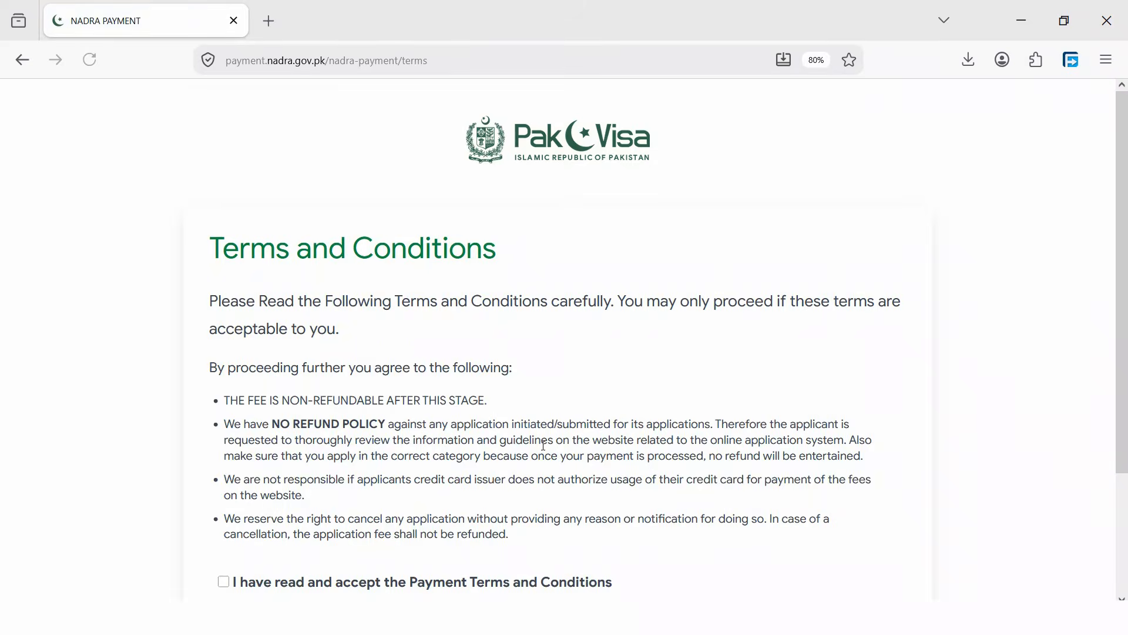
- Accept the Payment Terms and Conditions and continue to the billing step
scroll(544, 447, down, 3)
drag(613, 429, 395, 433)
click(223, 431)
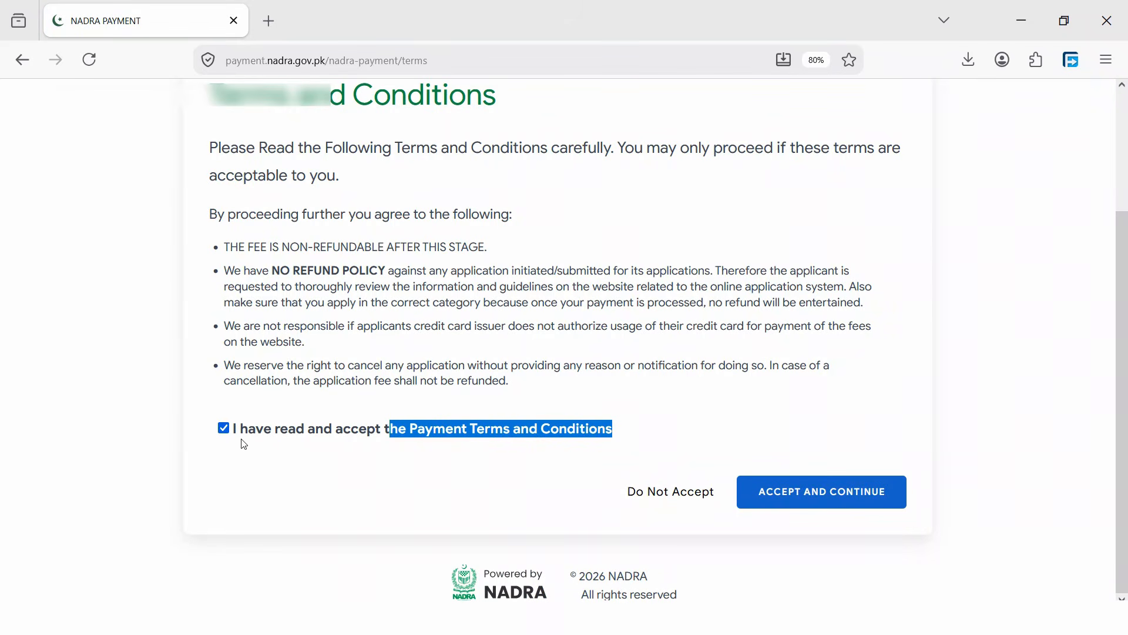
click(382, 466)
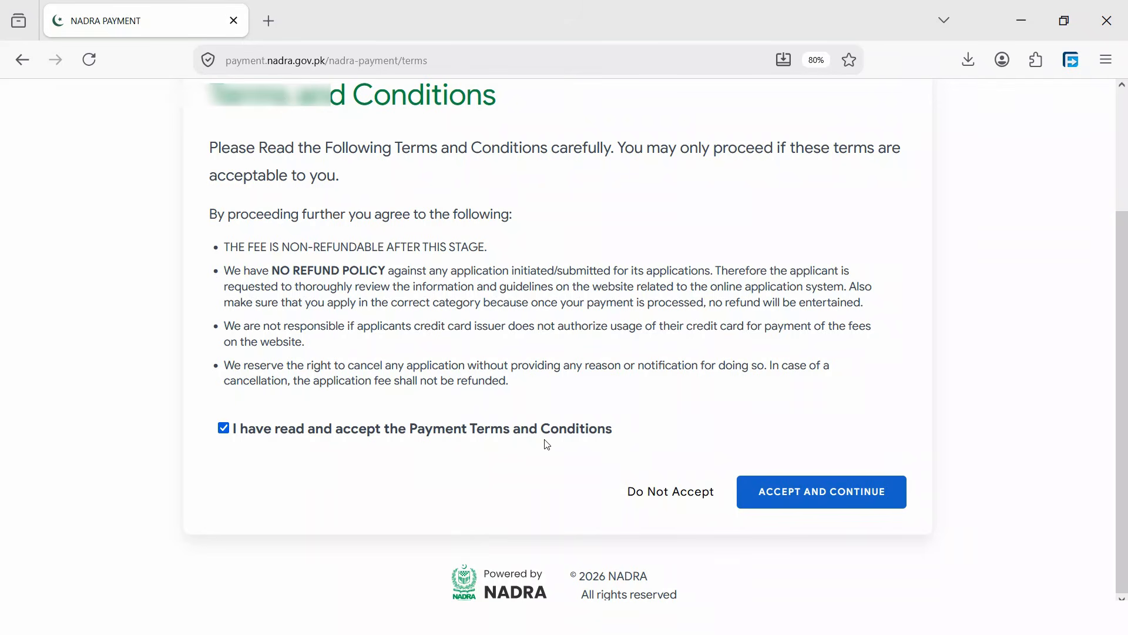
click(800, 496)
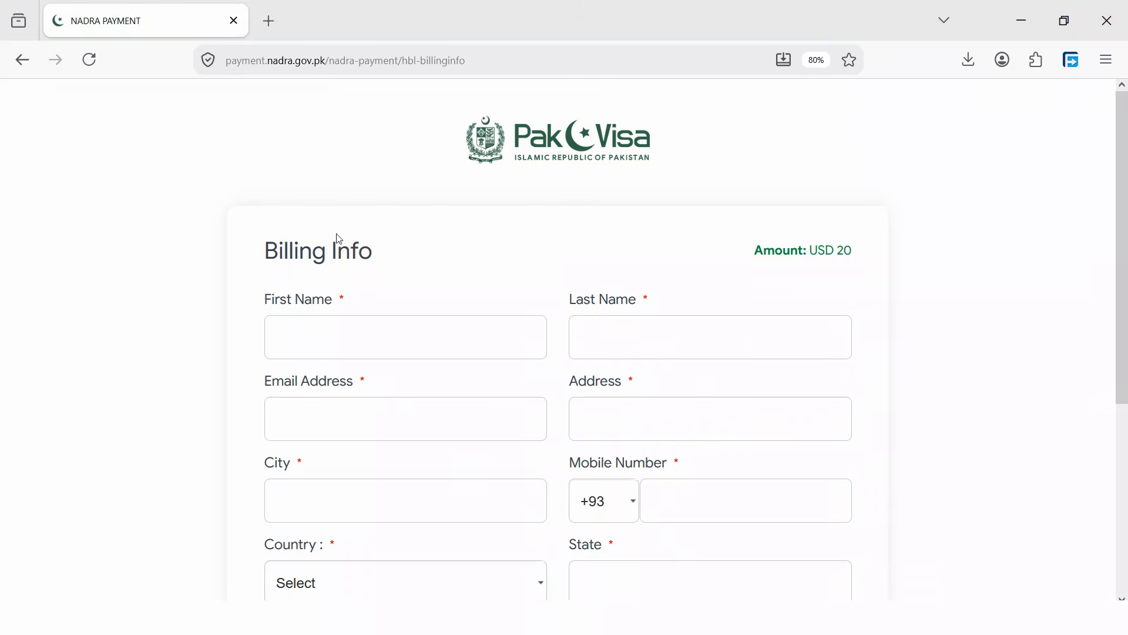
- Scroll through the blank Billing Info form for USD 20 down to Next and back up
scroll(339, 239, down, 1)
scroll(406, 223, down, 1)
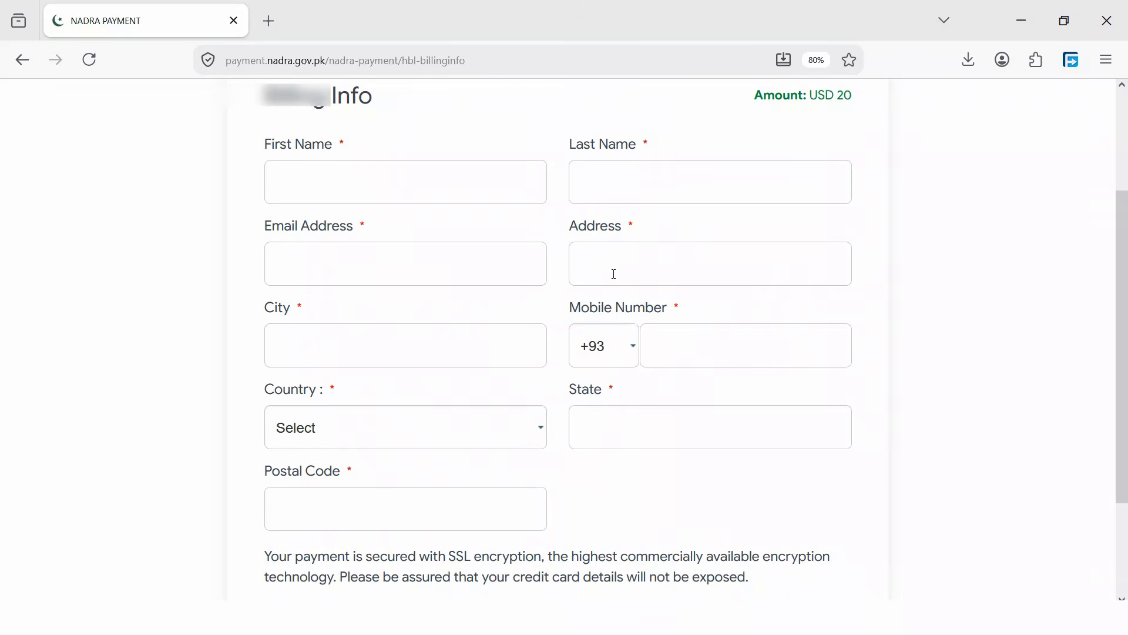
scroll(486, 282, down, 1)
scroll(494, 345, down, 1)
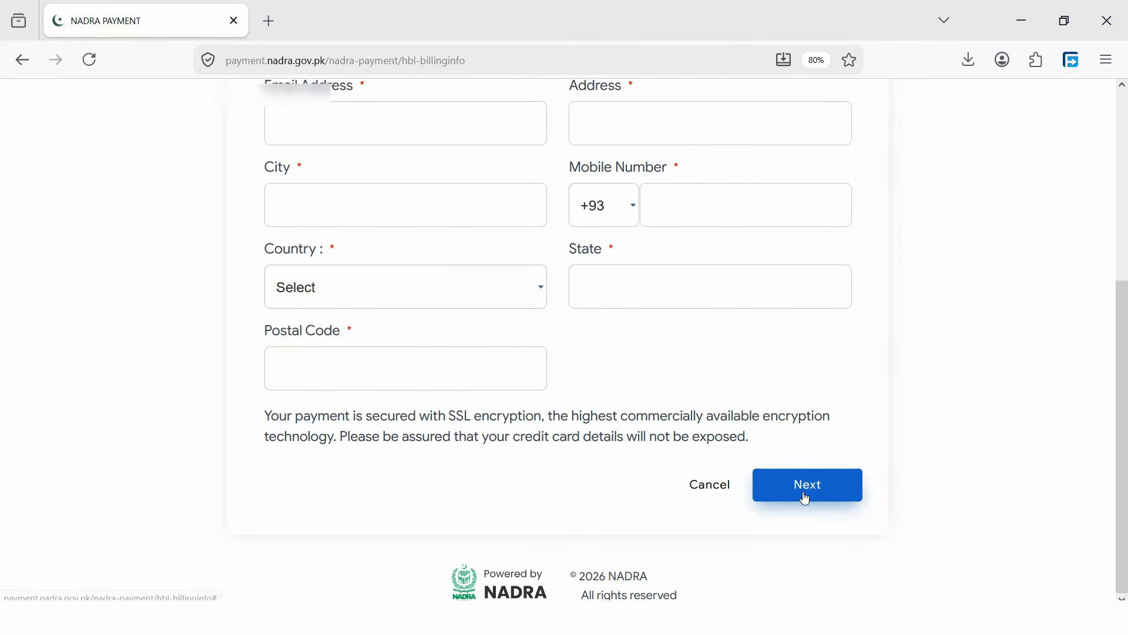
scroll(474, 367, up, 2)
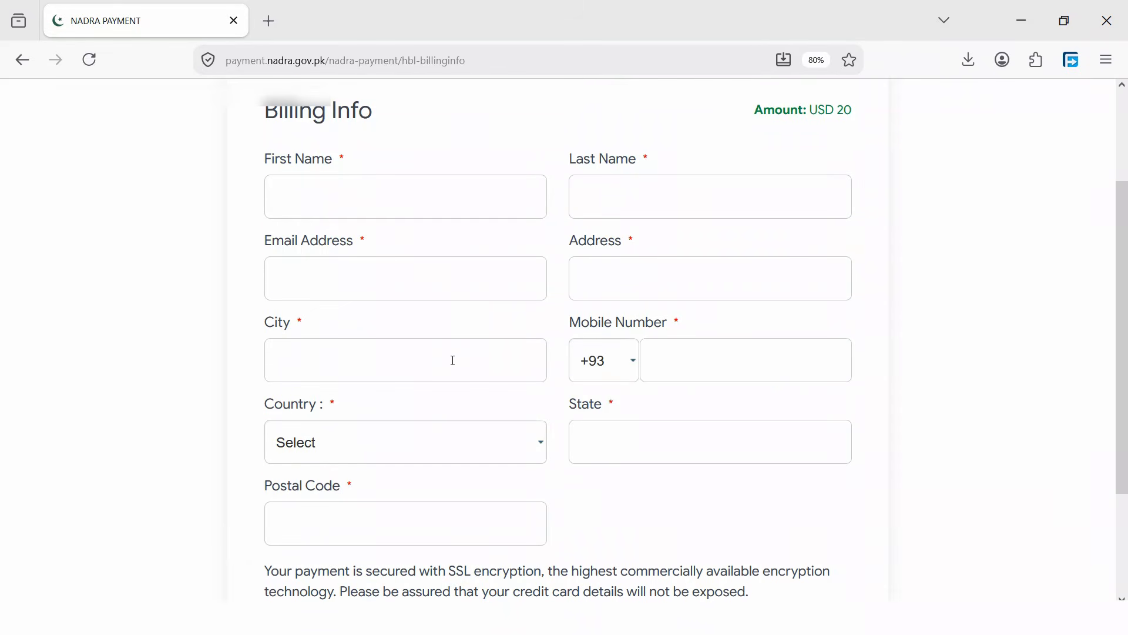
scroll(438, 352, up, 2)
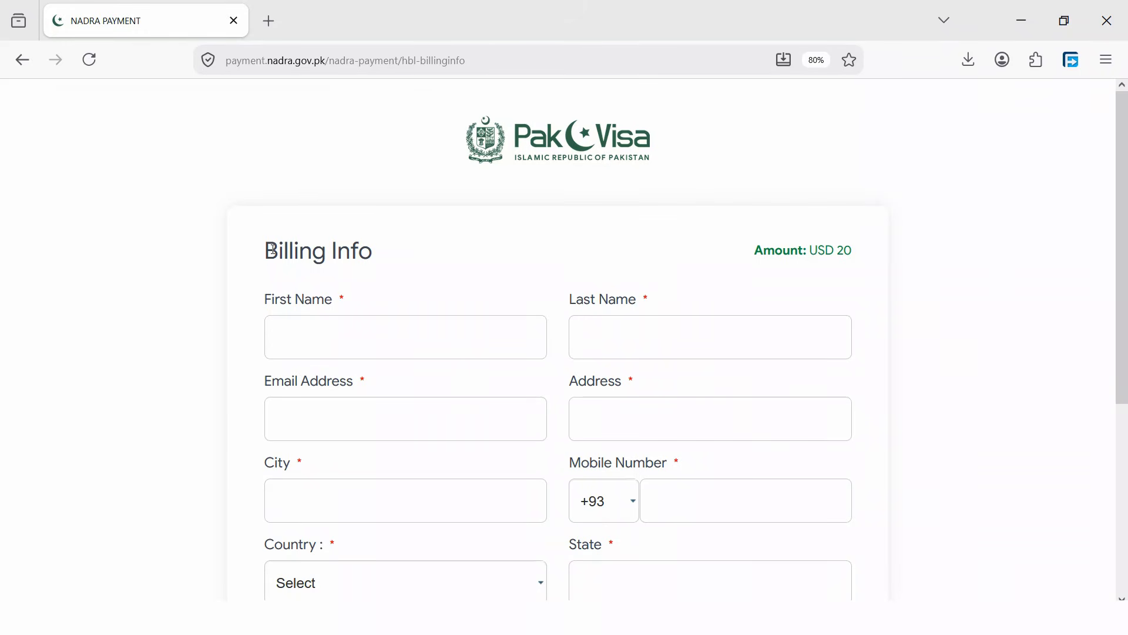
drag(273, 249, 381, 258)
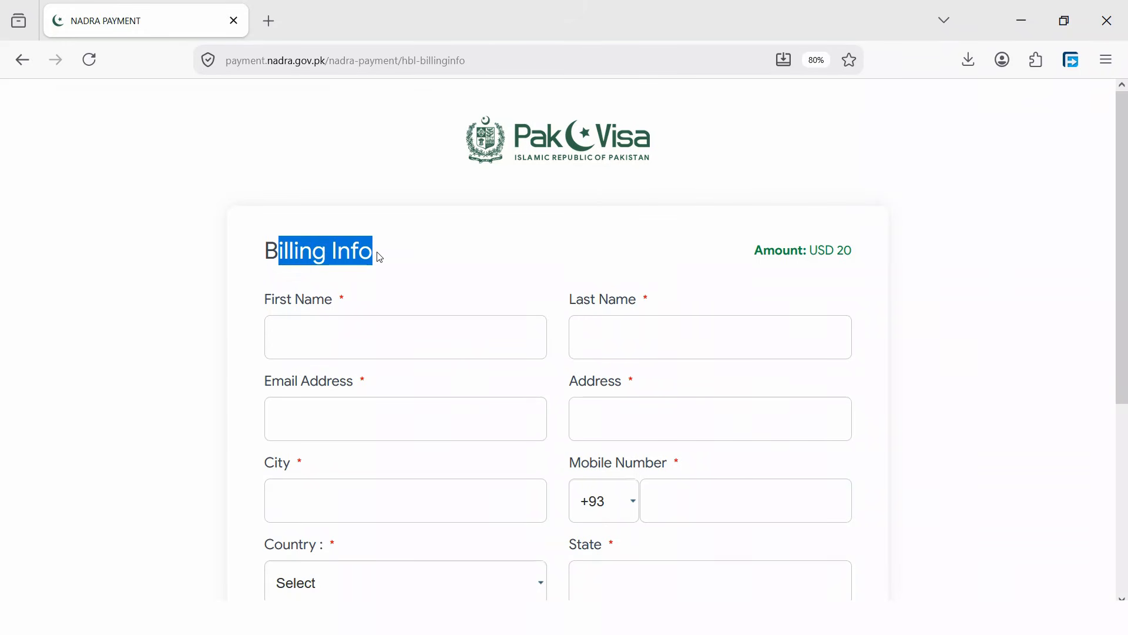